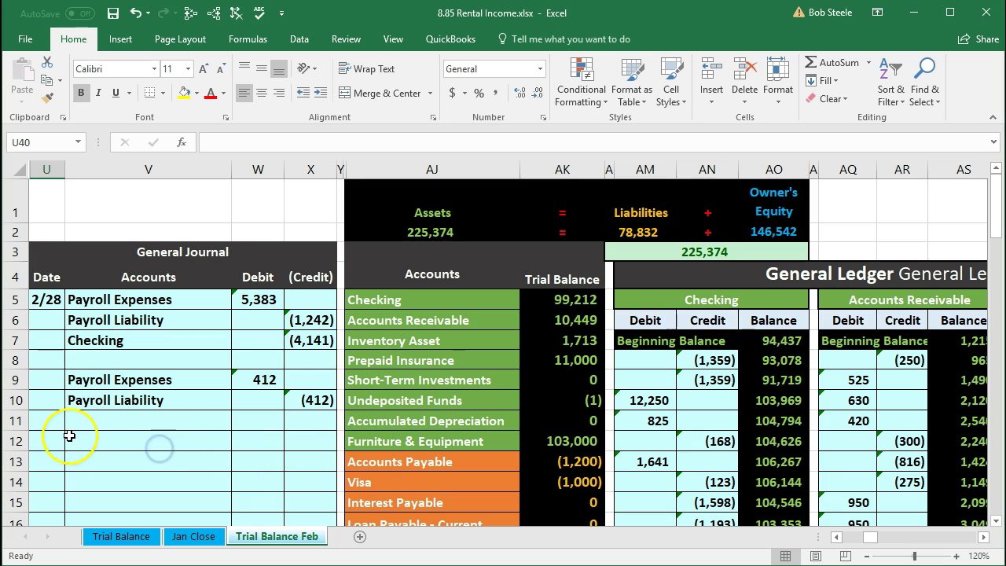
# - Date a new general journal entry 2/28 in cell U12
pyautogui.click(47, 439)
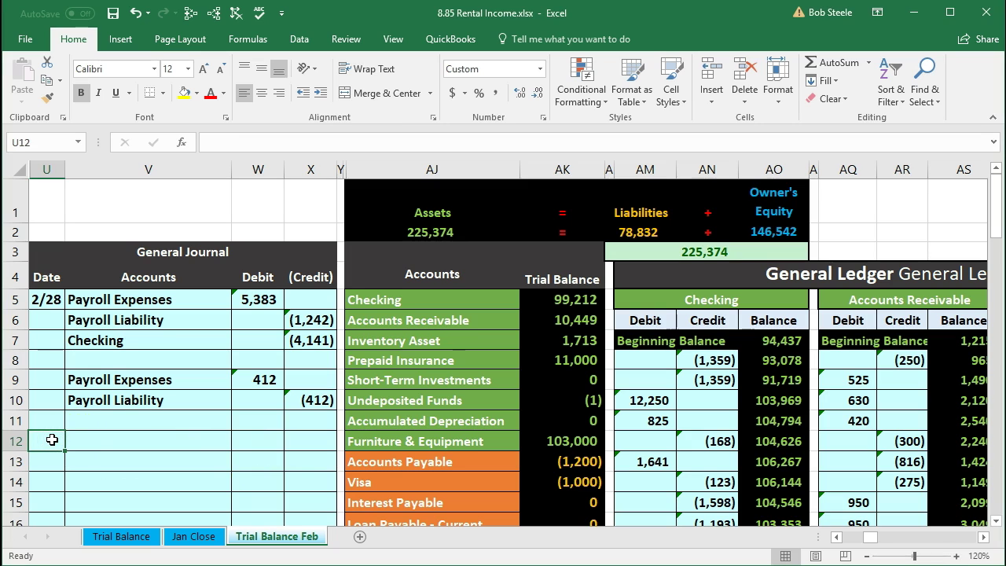
pyautogui.write('2/28')
pyautogui.press('Return')
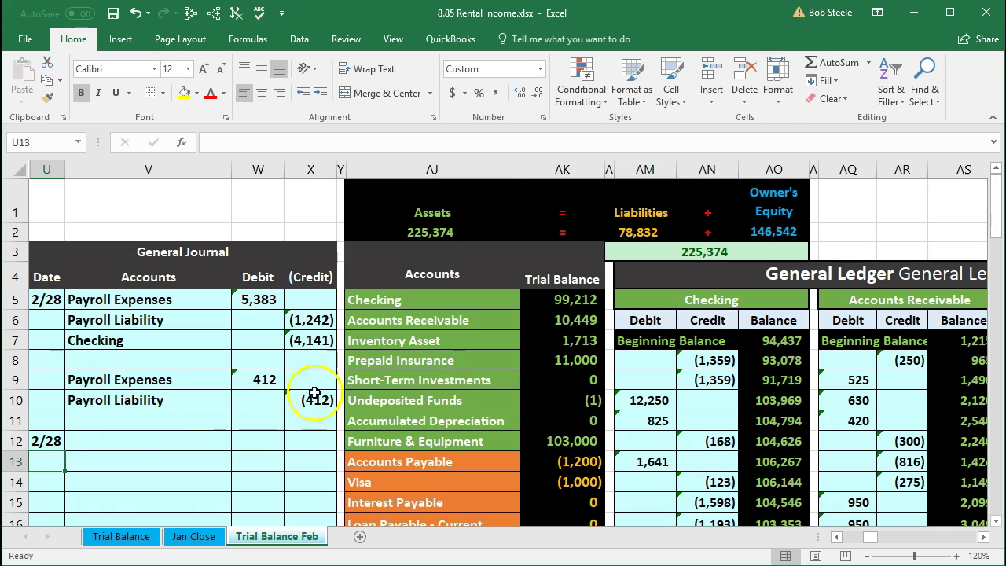
# - Copy the Undeposited Funds account name from the trial balance into journal cell V12 as a value only
pyautogui.click(420, 300)
pyautogui.moveTo(420, 300); pyautogui.dragTo(540, 301)
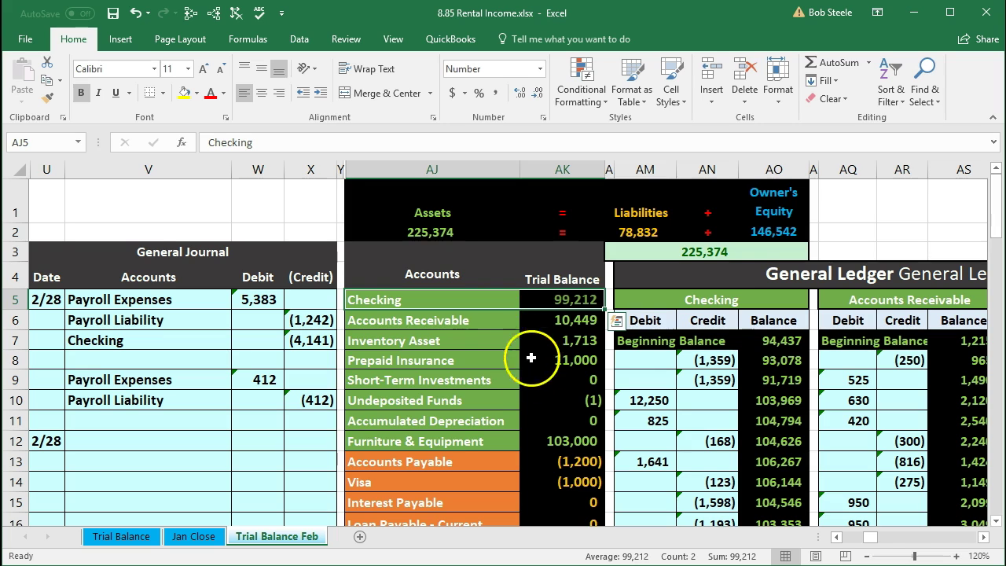
pyautogui.click(498, 401)
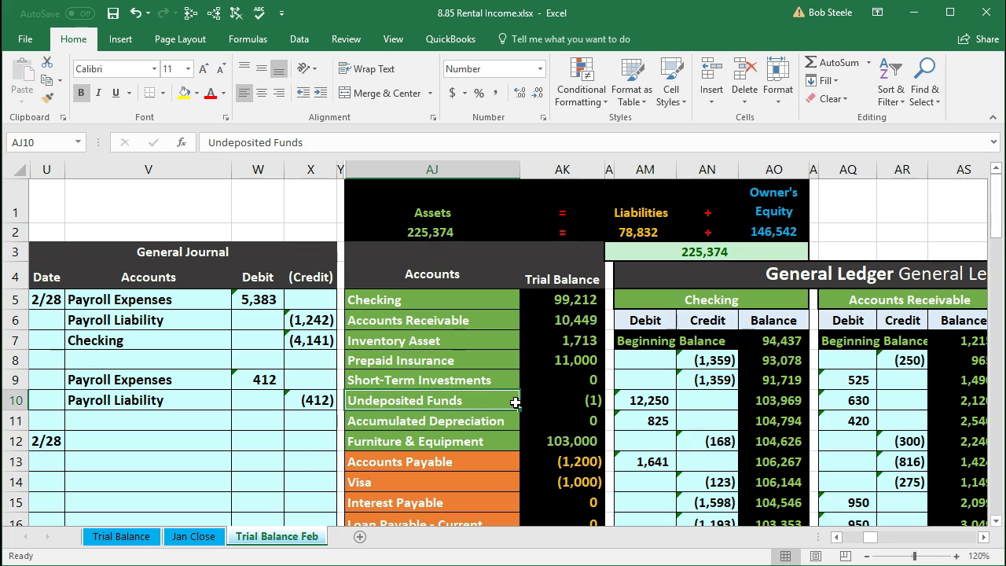
pyautogui.click(492, 402)
pyautogui.rightClick(492, 402)
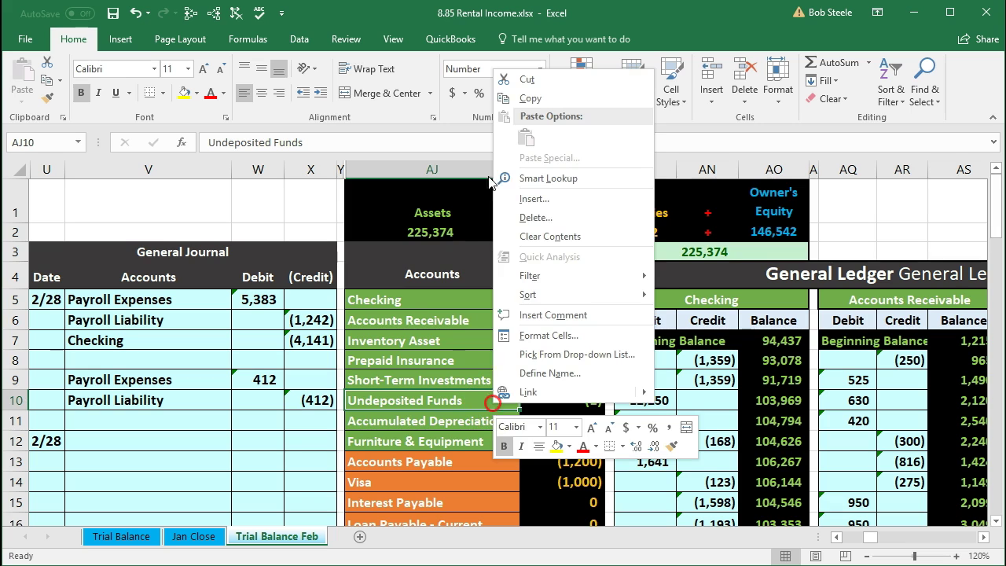
pyautogui.click(507, 99)
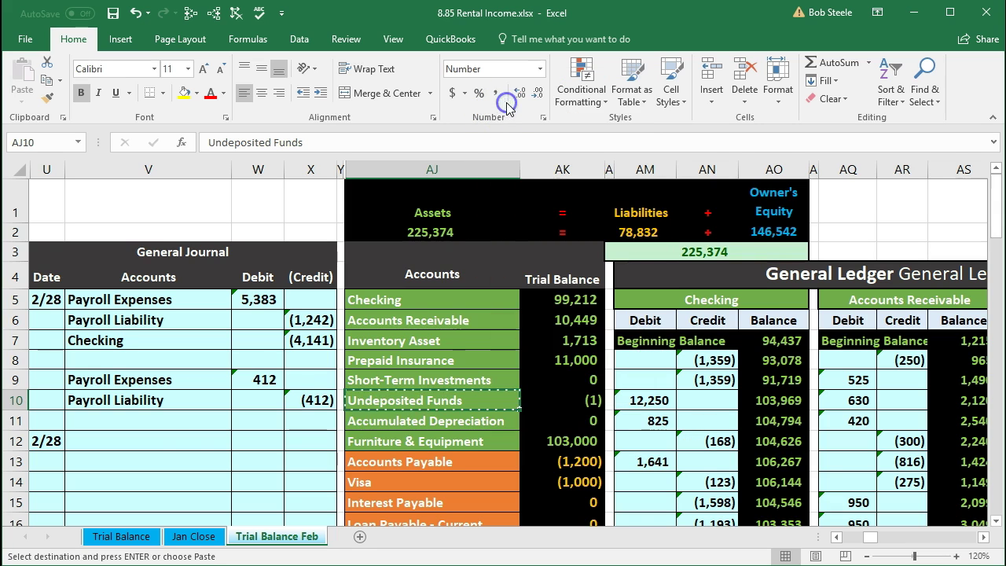
pyautogui.click(159, 438)
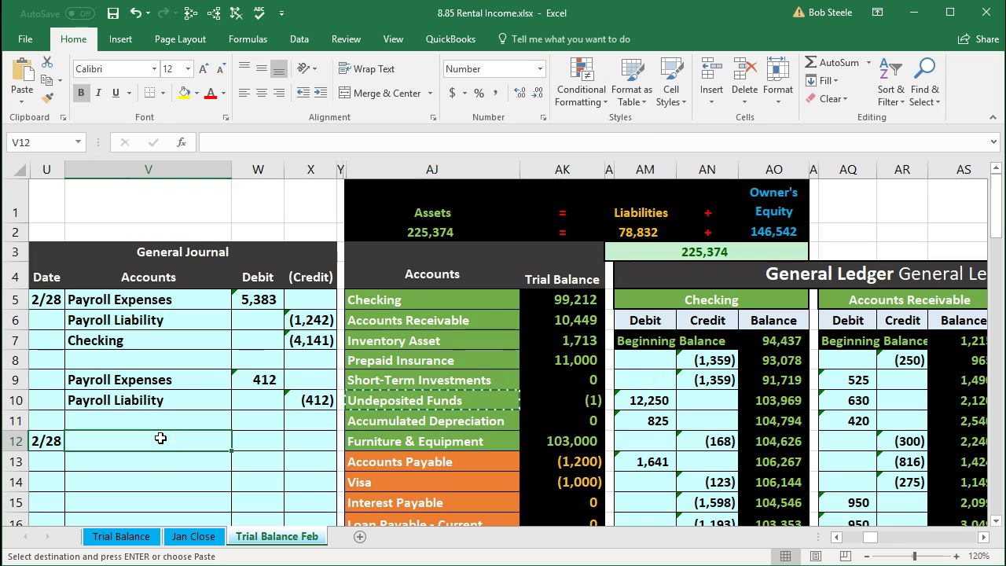
pyautogui.rightClick(160, 438)
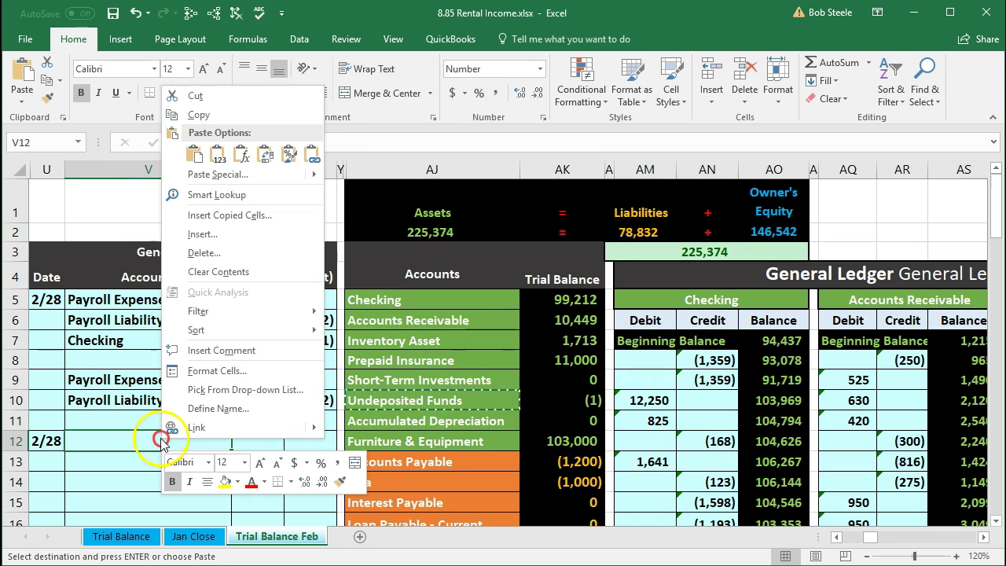
pyautogui.click(210, 157)
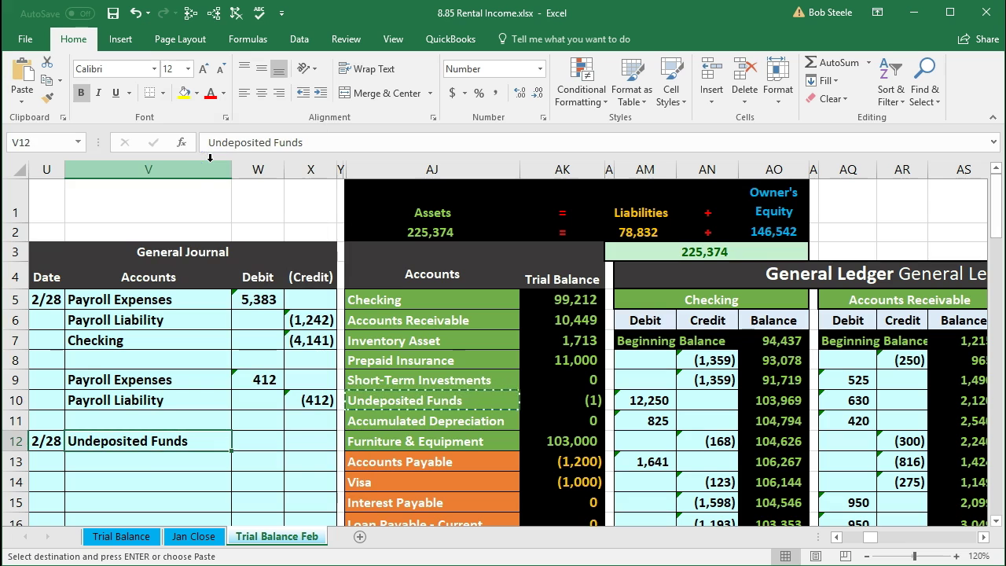
# - Enter a debit of 4,500 in W12 and the matching credit in X13 with the formula -W12
pyautogui.click(258, 435)
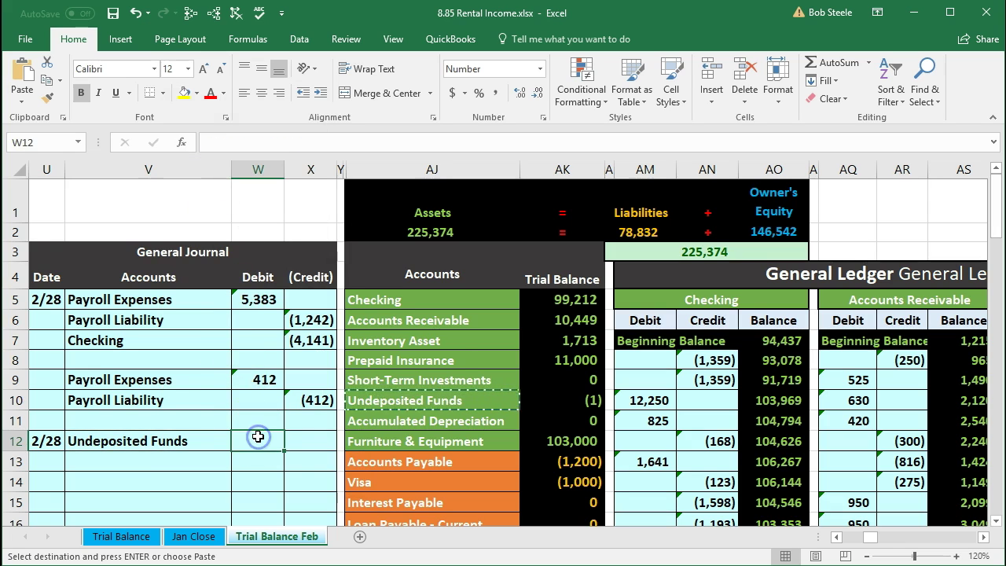
pyautogui.write('4')
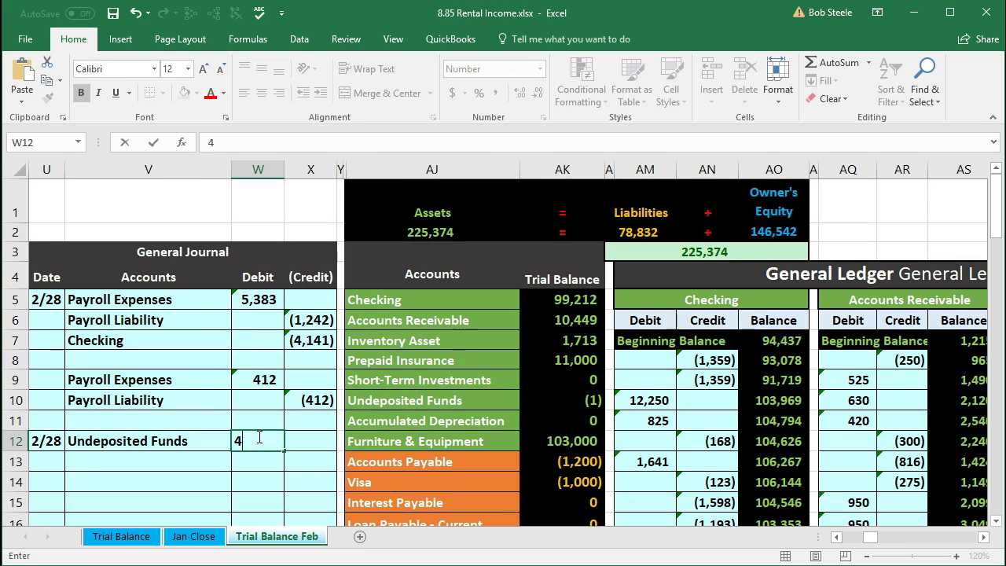
pyautogui.write(',500')
pyautogui.press('Return')
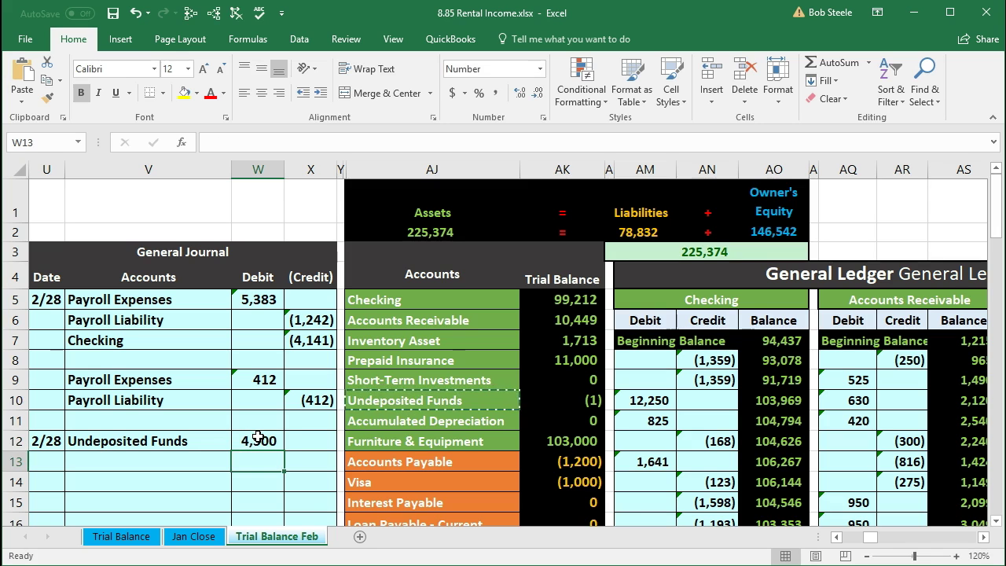
pyautogui.press('Tab')
pyautogui.write('-')
pyautogui.click(258, 437)
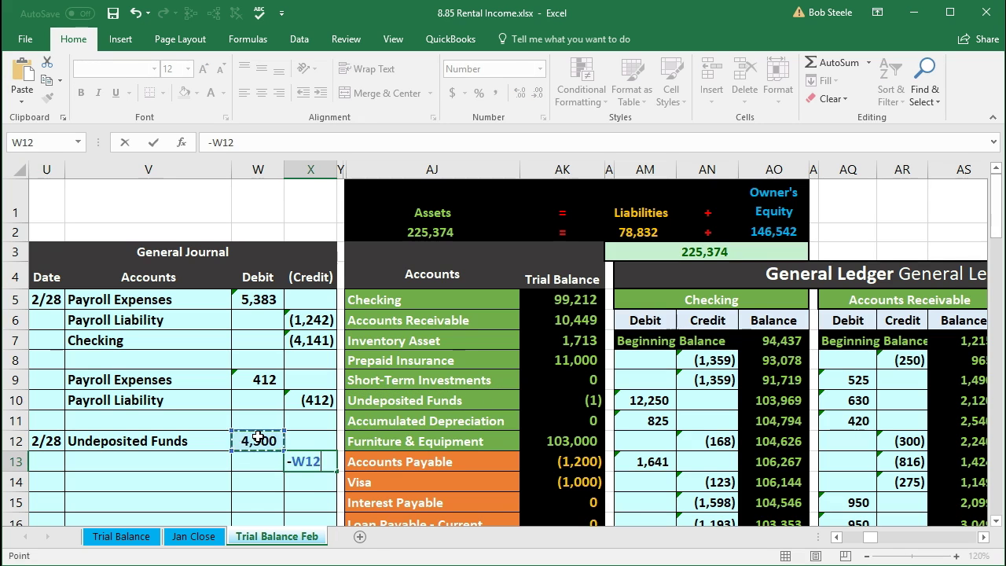
pyautogui.press('Return')
pyautogui.click(258, 436)
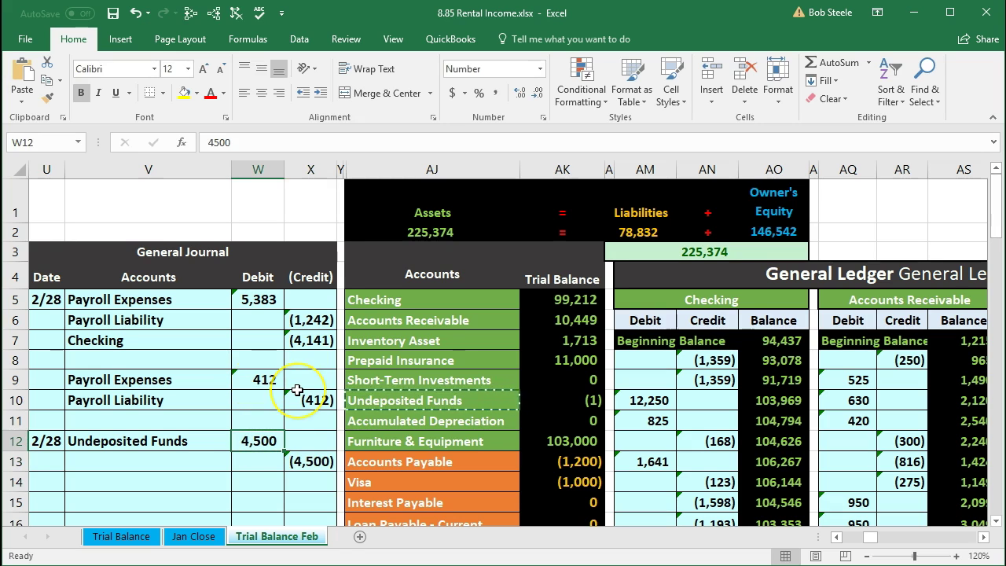
# - Examine the Merchandise Sales, Rent Music Equipment and Service income accounts in the trial balance to choose the credit account
pyautogui.click(367, 395)
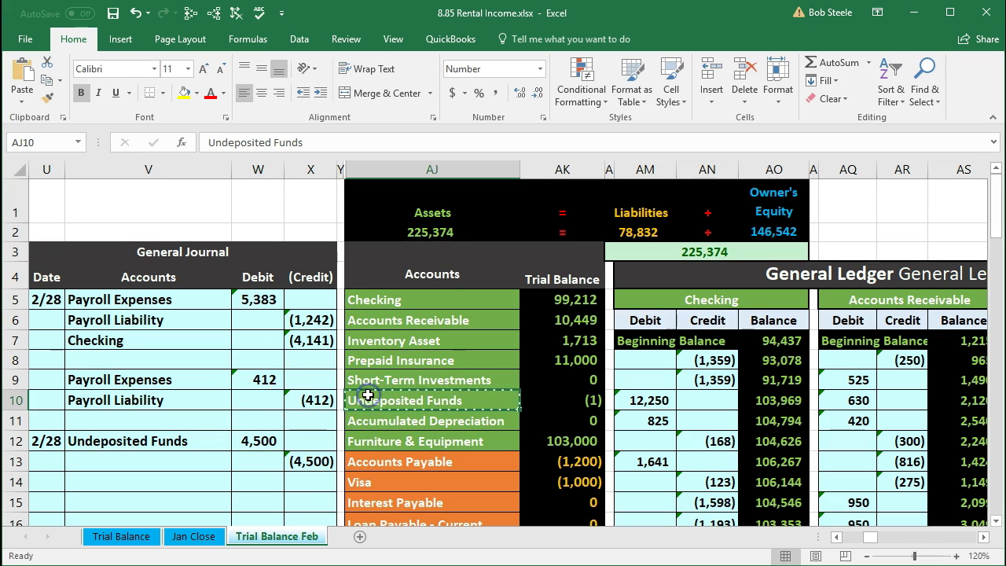
pyautogui.scroll(-1, 368, 395)
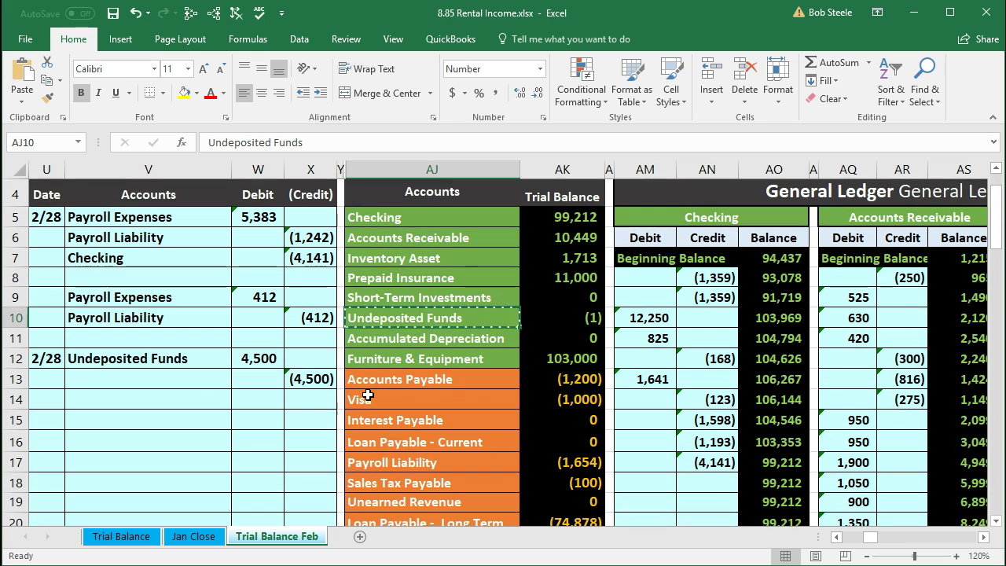
pyautogui.scroll(-2, 367, 358)
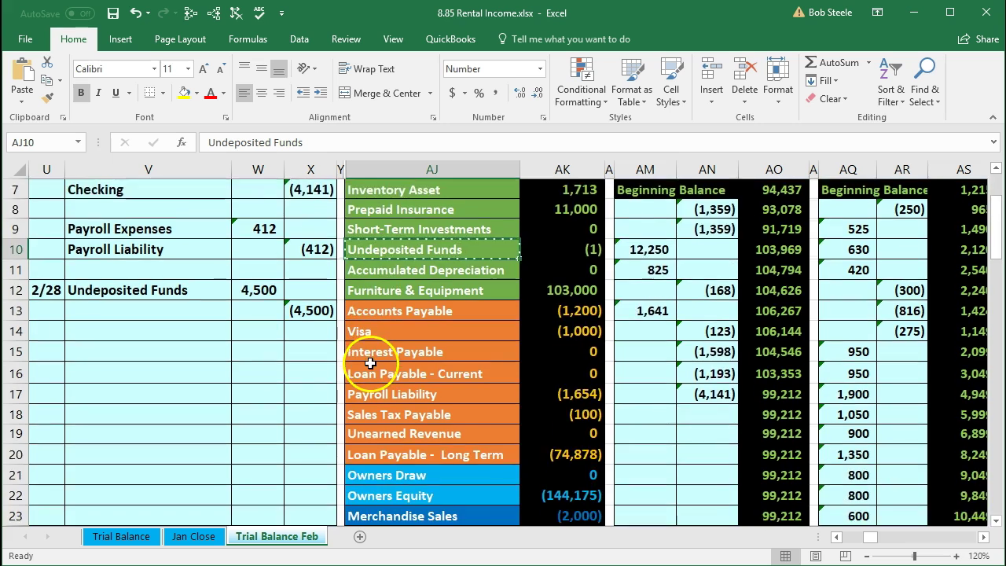
pyautogui.scroll(-1, 374, 453)
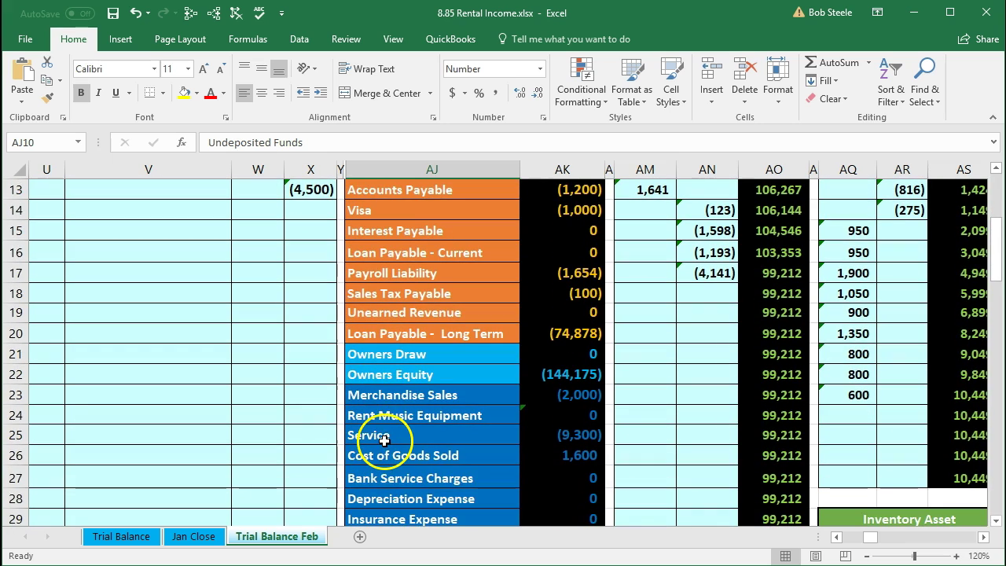
pyautogui.click(385, 394)
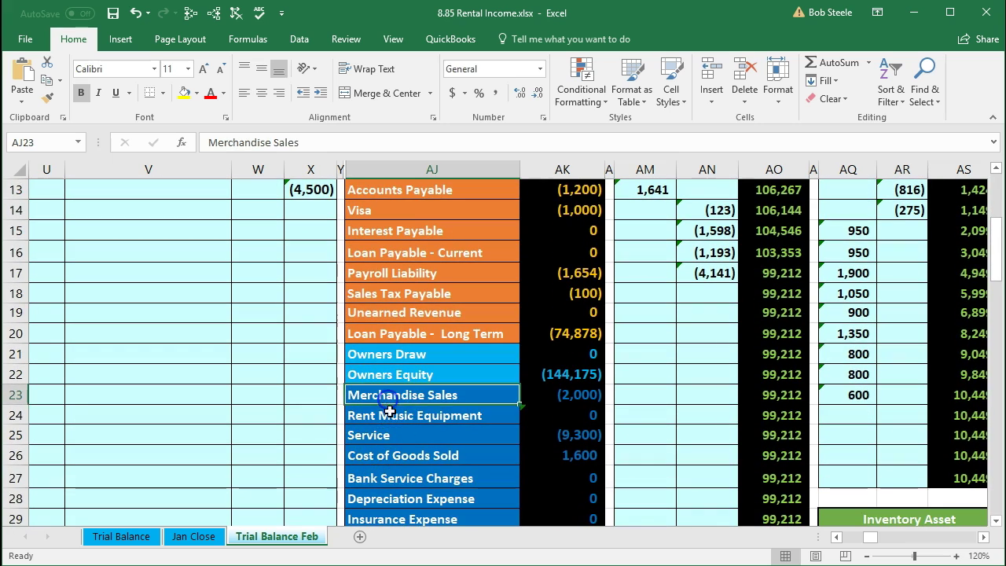
pyautogui.click(390, 435)
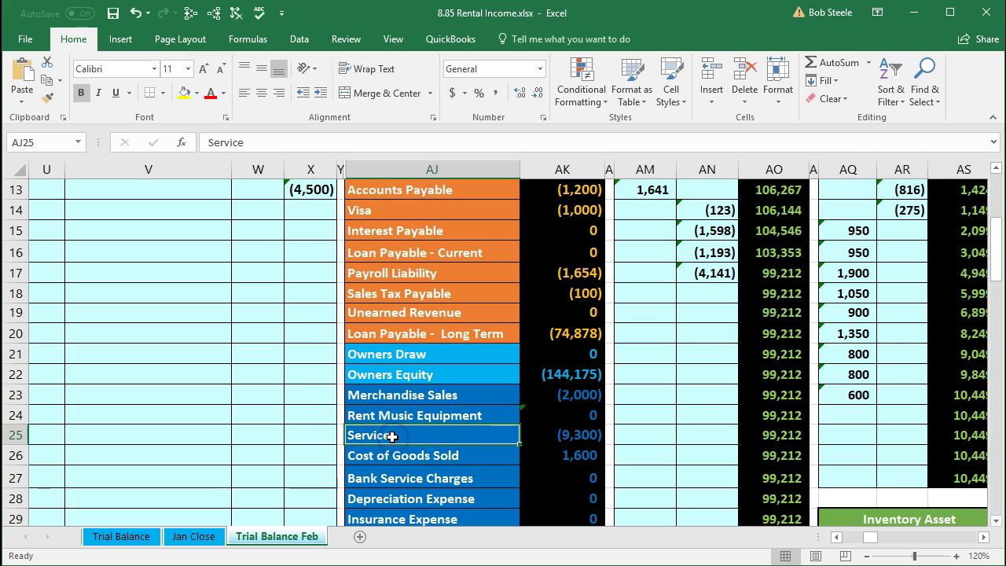
pyautogui.click(393, 416)
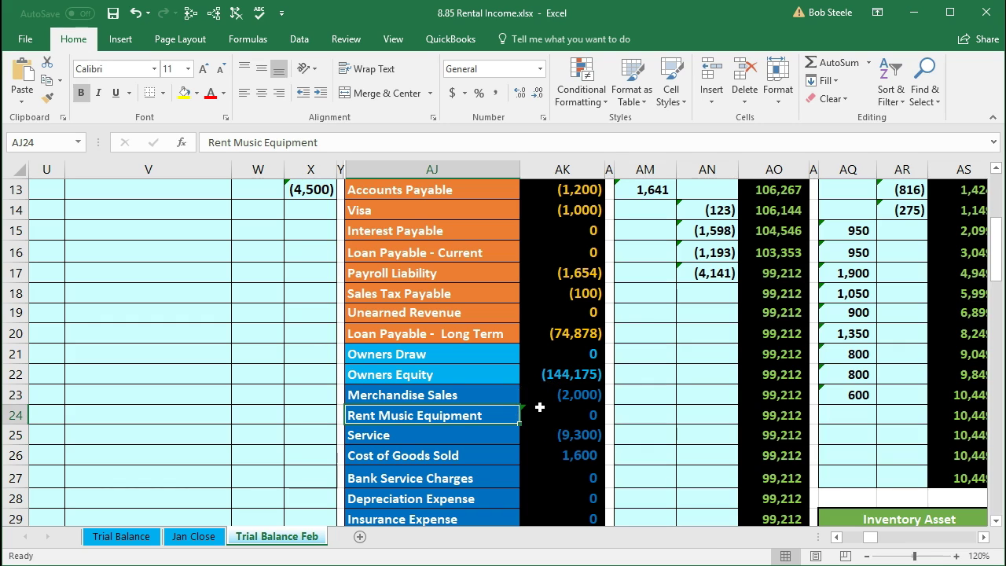
pyautogui.scroll(-1, 539, 406)
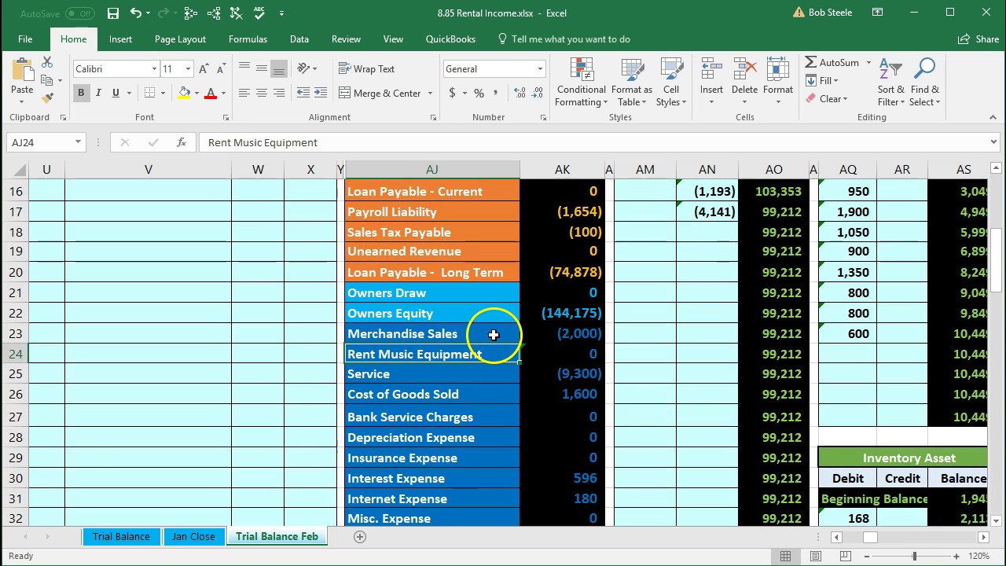
pyautogui.moveTo(494, 335); pyautogui.dragTo(534, 364)
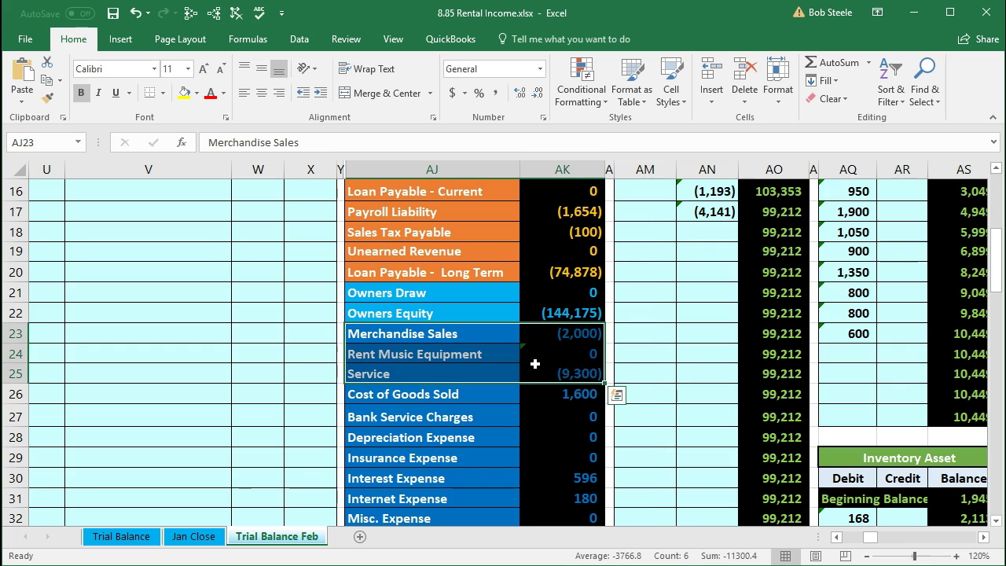
# - Copy the Rent Music Equipment account name into journal cell V13 as a value only and indent it
pyautogui.click(488, 354)
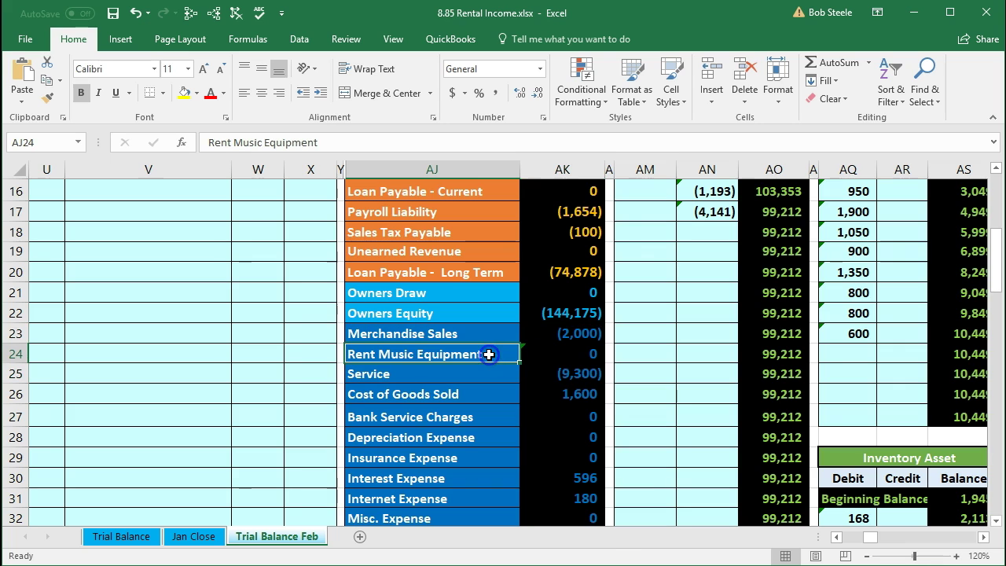
pyautogui.rightClick(489, 355)
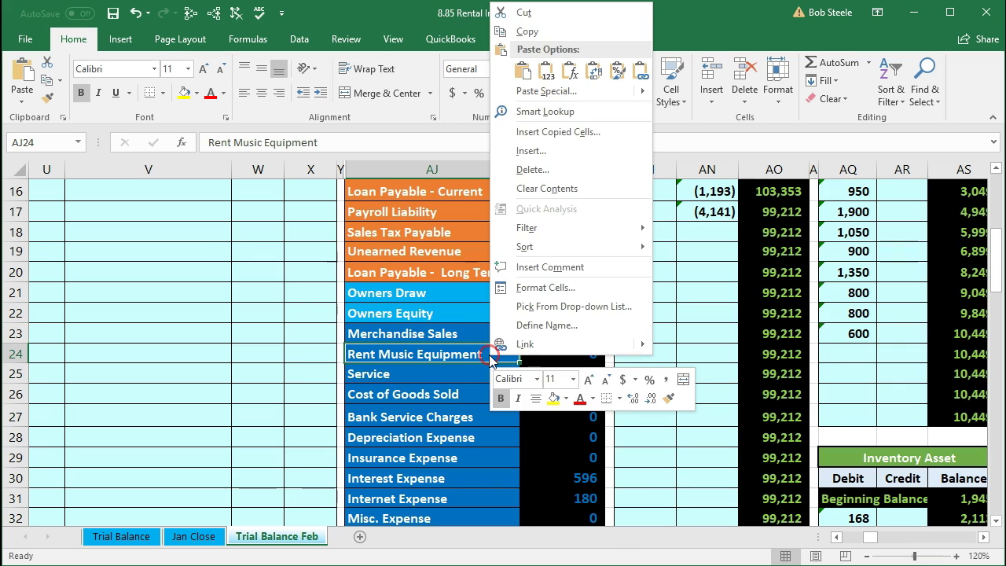
pyautogui.click(507, 33)
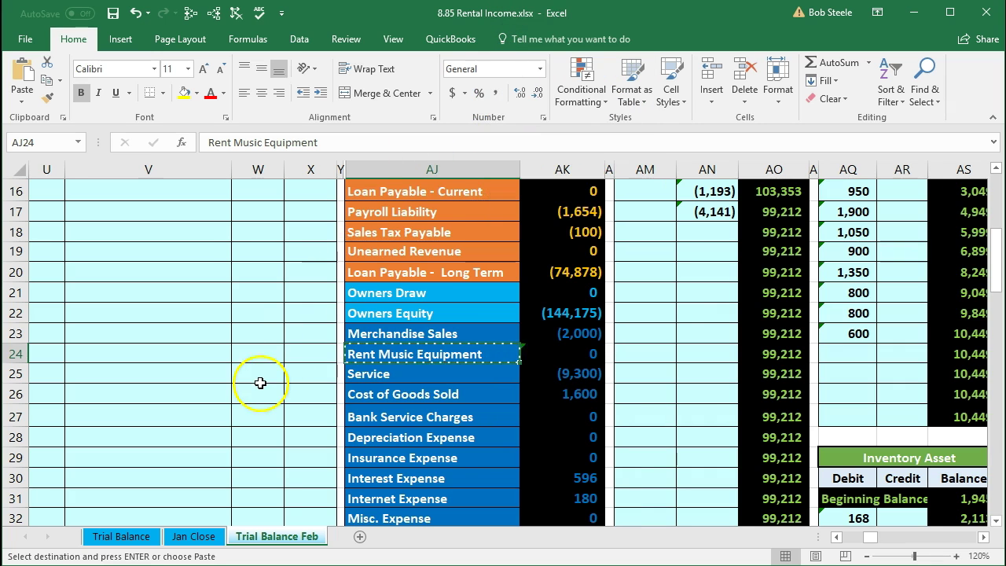
pyautogui.scroll(2, 259, 384)
pyautogui.scroll(1, 259, 384)
pyautogui.click(169, 311)
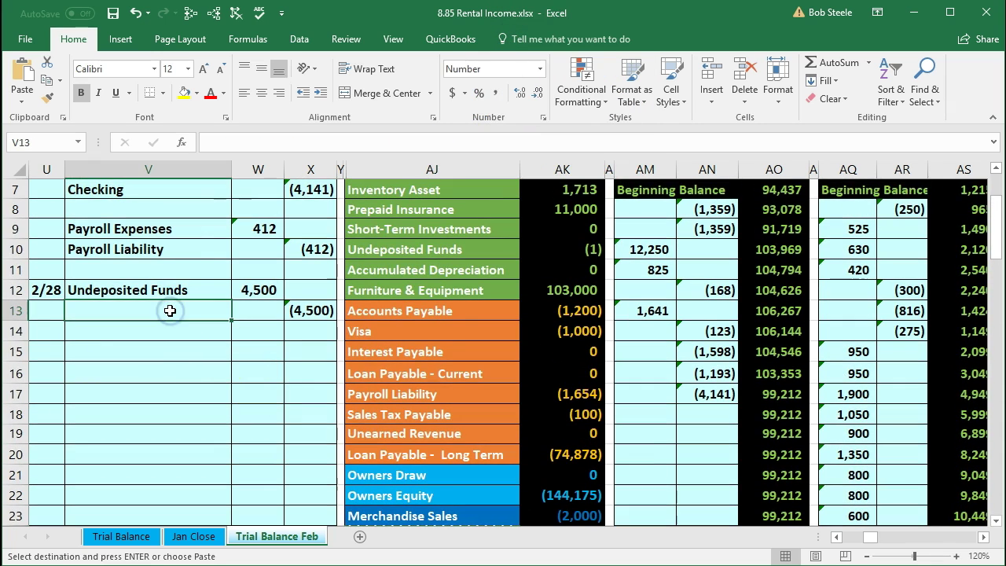
pyautogui.rightClick(169, 310)
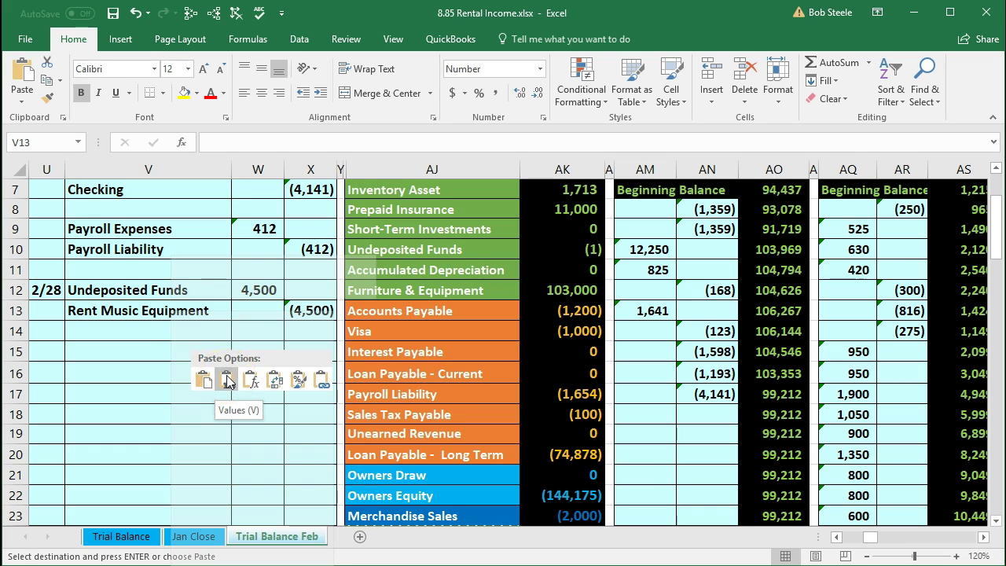
pyautogui.click(227, 381)
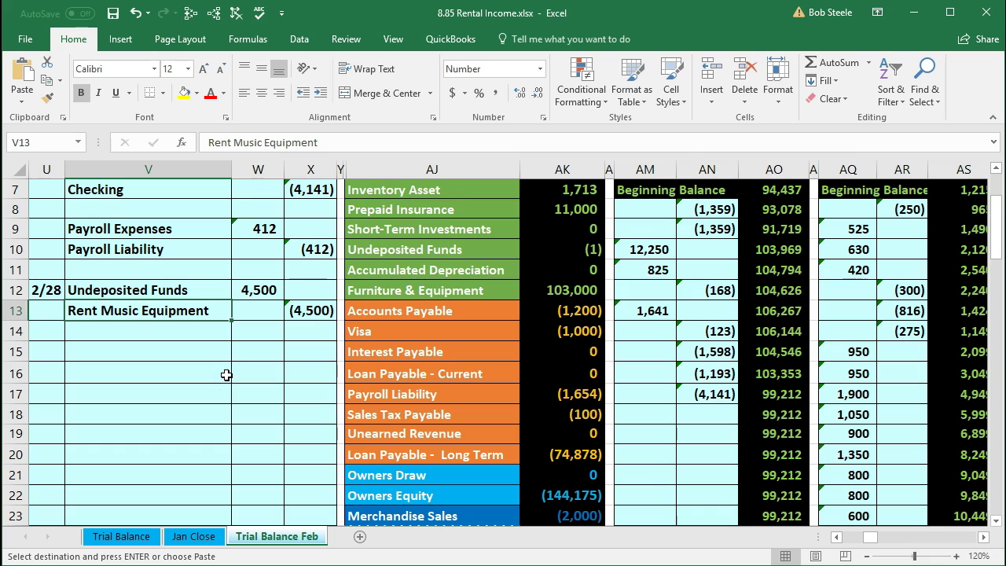
pyautogui.click(91, 51)
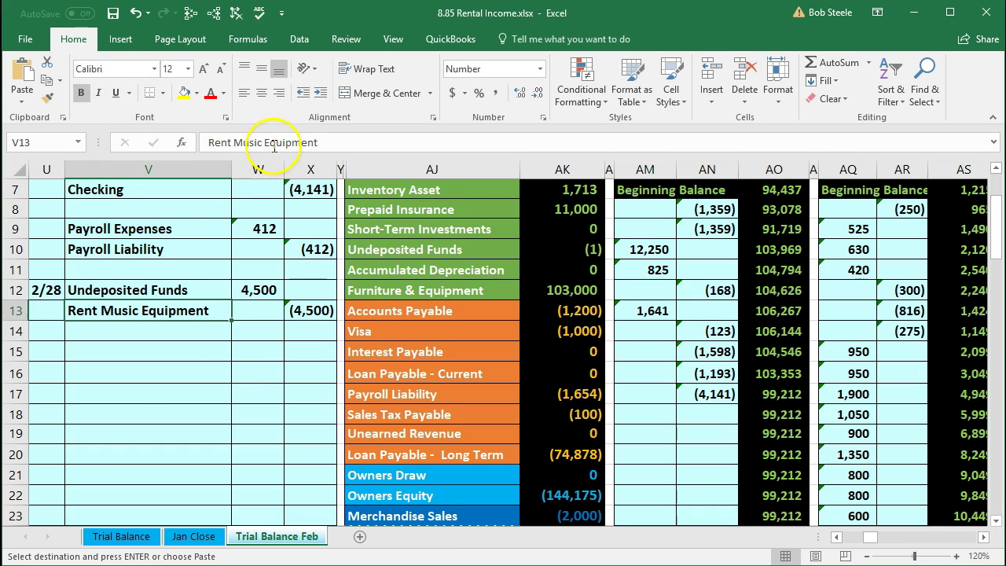
pyautogui.click(320, 94)
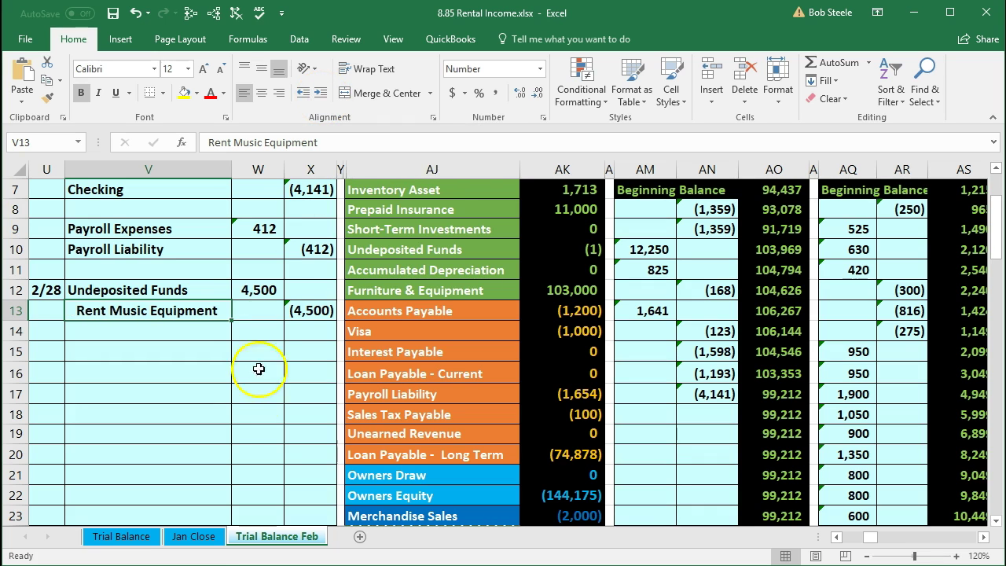
# - Review the new journal entry in rows 12 and 13 against the Undeposited Funds line in the trial balance
pyautogui.scroll(1, 250, 419)
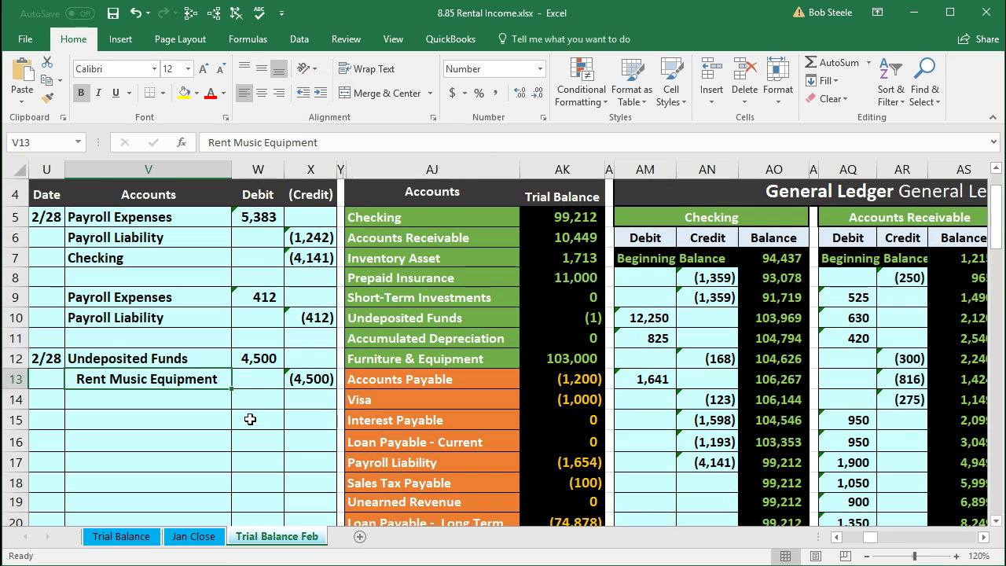
pyautogui.click(196, 356)
pyautogui.moveTo(196, 355); pyautogui.dragTo(291, 375)
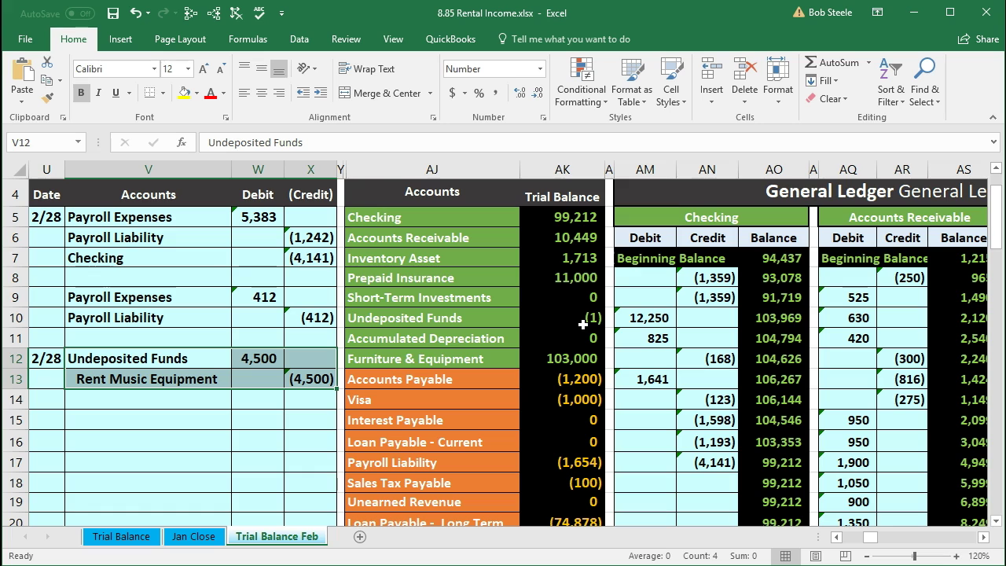
pyautogui.moveTo(202, 358); pyautogui.dragTo(245, 358)
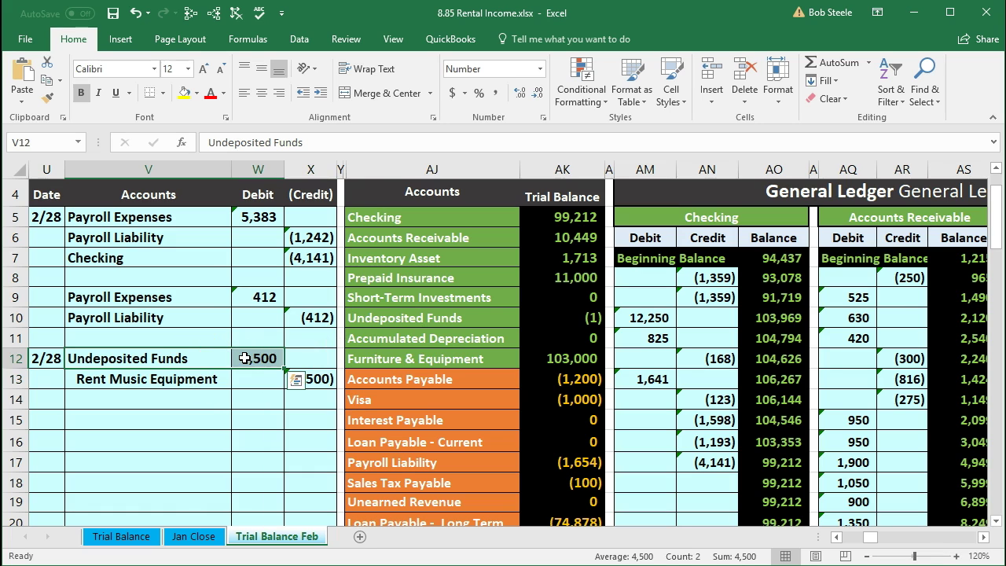
pyautogui.moveTo(359, 317); pyautogui.dragTo(539, 323)
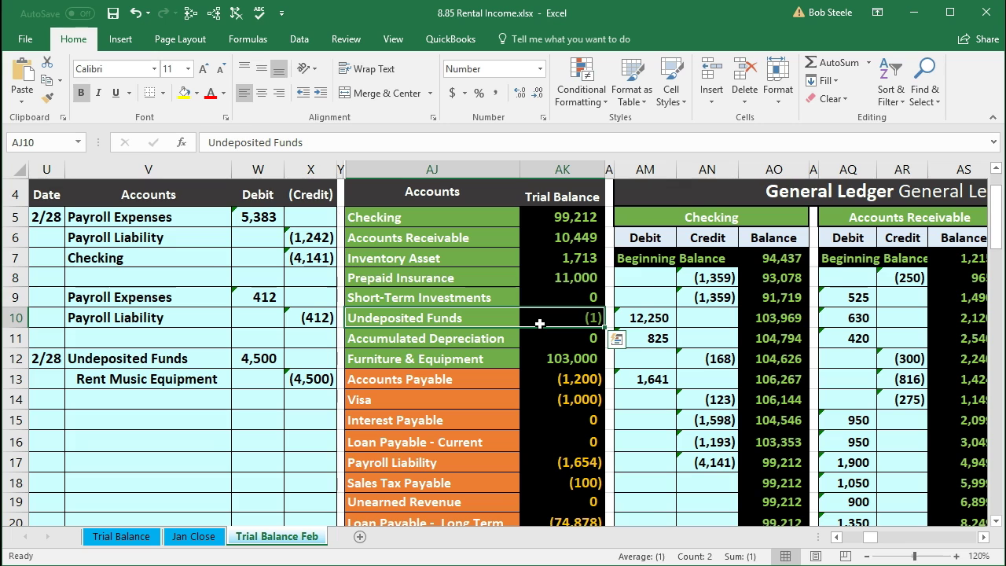
# - Look across the general ledger accounts along row 10 and return to the general journal
pyautogui.press('Right')
pyautogui.press('Right')
pyautogui.press('Right')
pyautogui.press('Right')
pyautogui.press('Right')
pyautogui.press('Right')
pyautogui.press('Right')
pyautogui.press('Right')
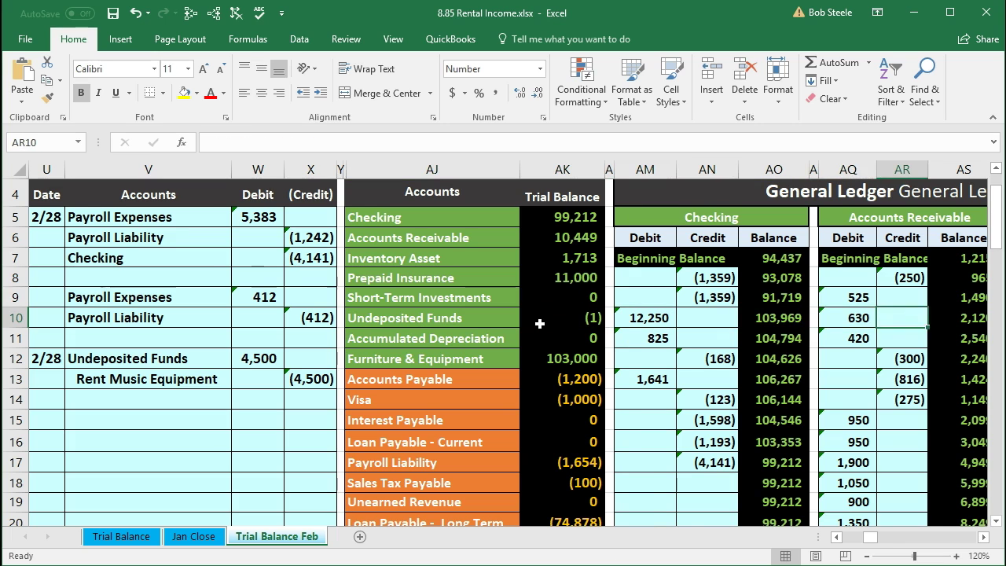
pyautogui.press('Right')
pyautogui.press('Right')
pyautogui.press('Right')
pyautogui.press('Right')
pyautogui.press('Right')
pyautogui.press('Right')
pyautogui.press('Right')
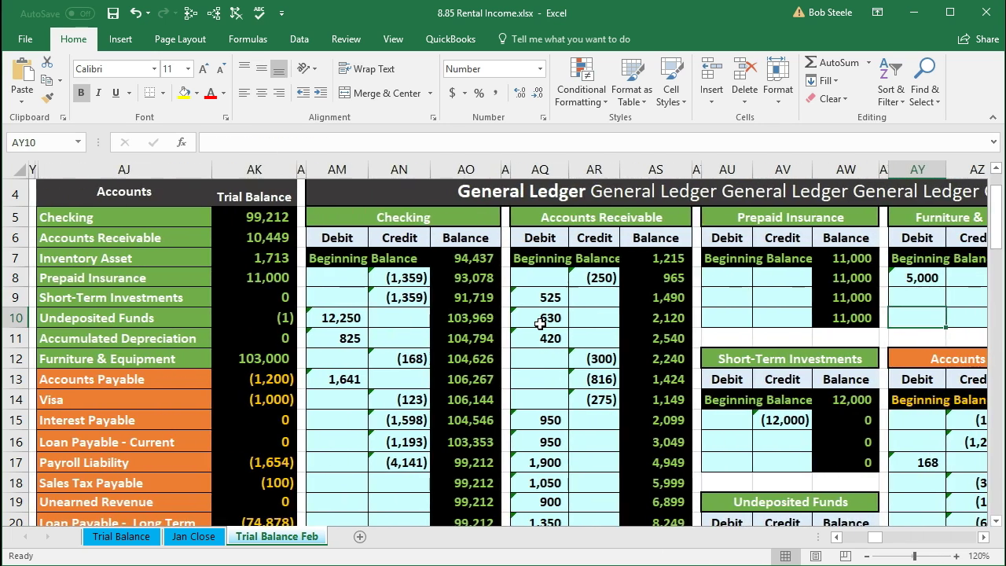
pyautogui.press('Left')
pyautogui.press('Left')
pyautogui.press('Left')
pyautogui.press('Left')
pyautogui.press('Left')
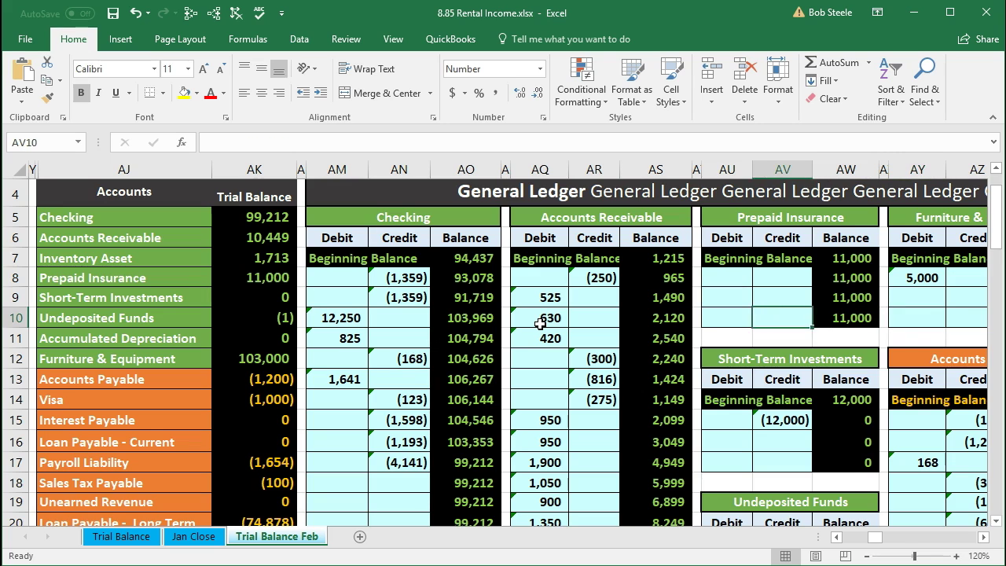
pyautogui.press('Left')
pyautogui.press('Left')
pyautogui.press('Left')
pyautogui.press('Left')
pyautogui.press('Left')
pyautogui.press('Left')
pyautogui.press('Left')
pyautogui.press('Left')
pyautogui.press('Left')
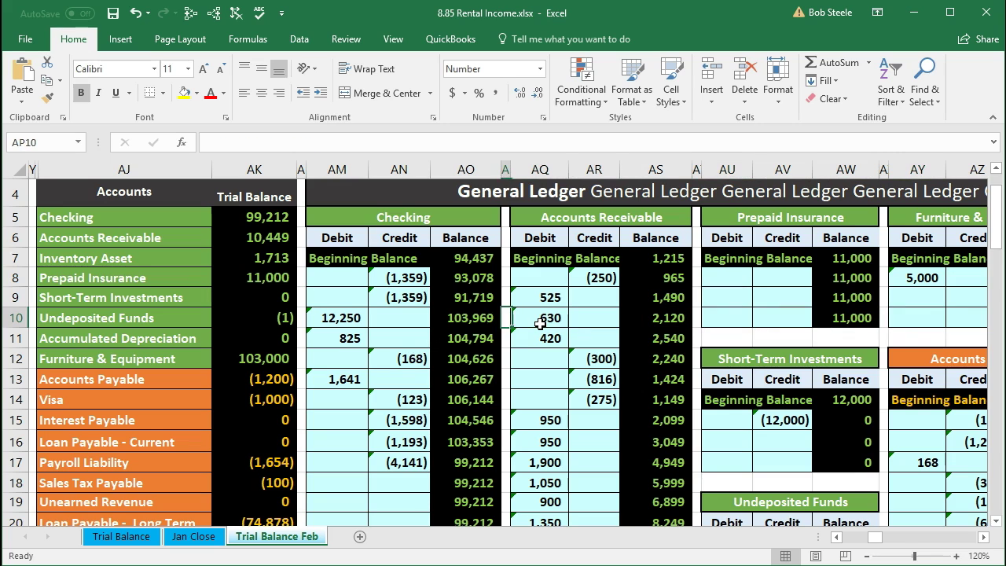
pyautogui.press('Left')
pyautogui.press('Left')
pyautogui.press('Left')
pyautogui.press('Left')
pyautogui.press('Left')
pyautogui.press('Left')
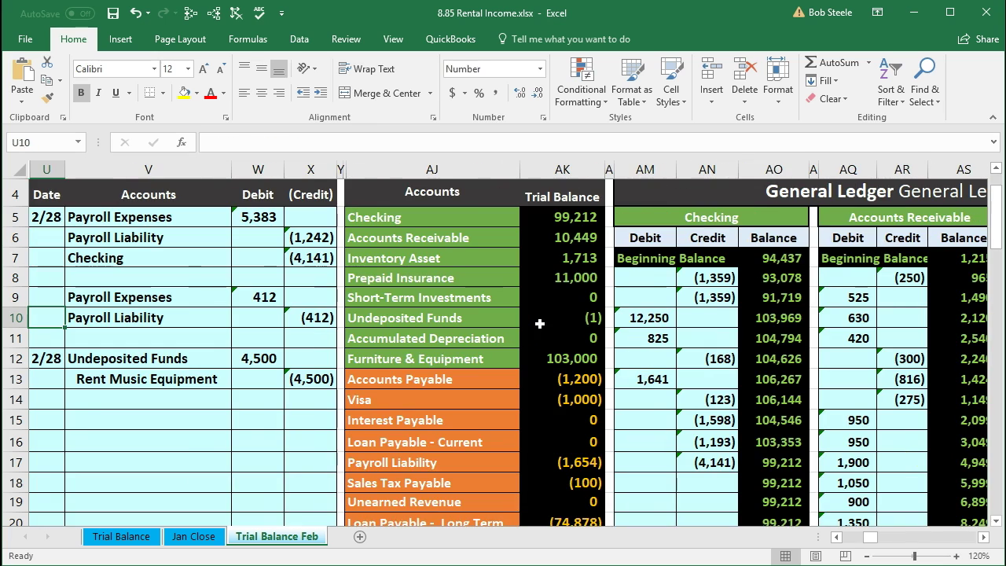
# - Freeze the worksheet panes at cell AJ1 so the general journal columns stay in view
pyautogui.scroll(1, 518, 365)
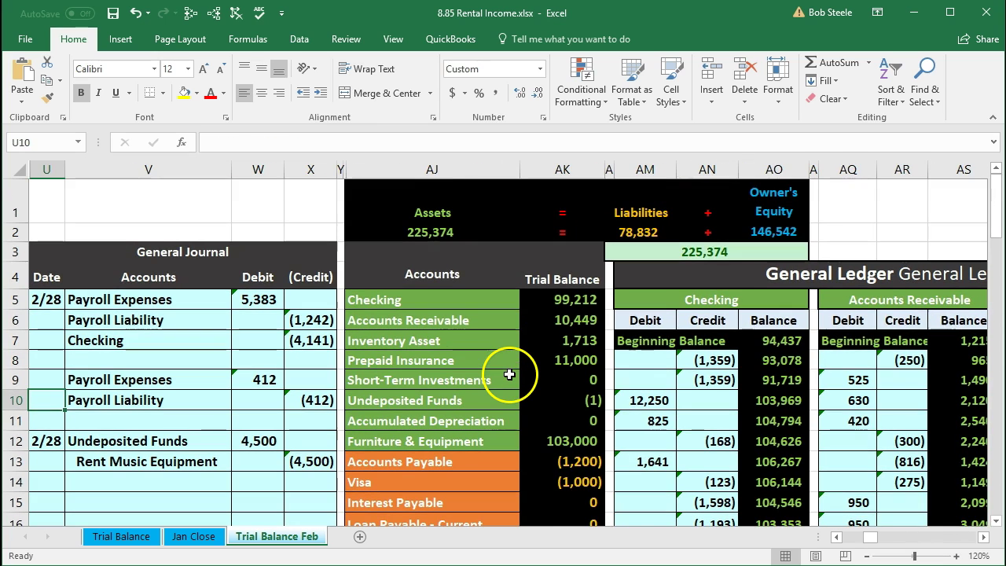
pyautogui.click(393, 206)
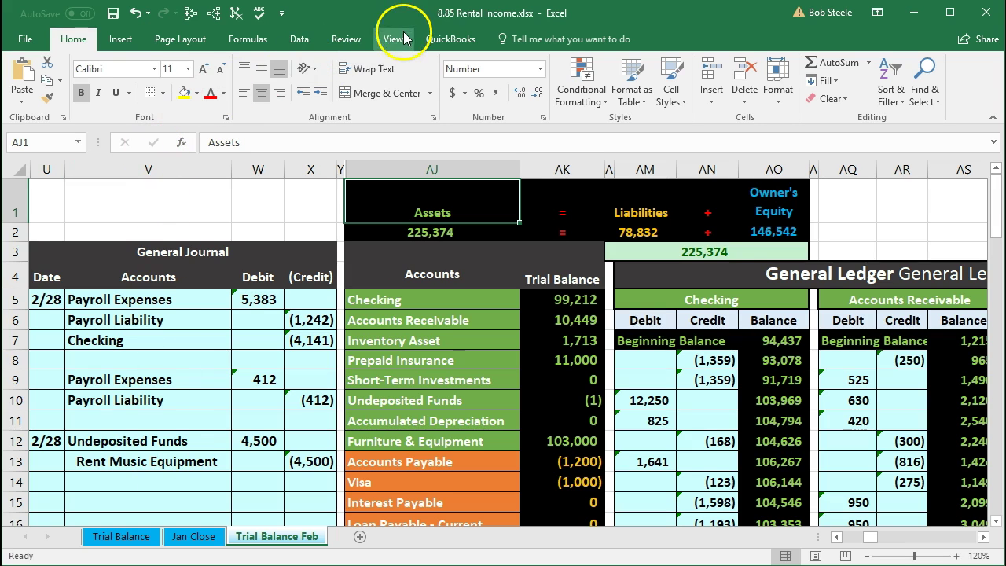
pyautogui.click(390, 40)
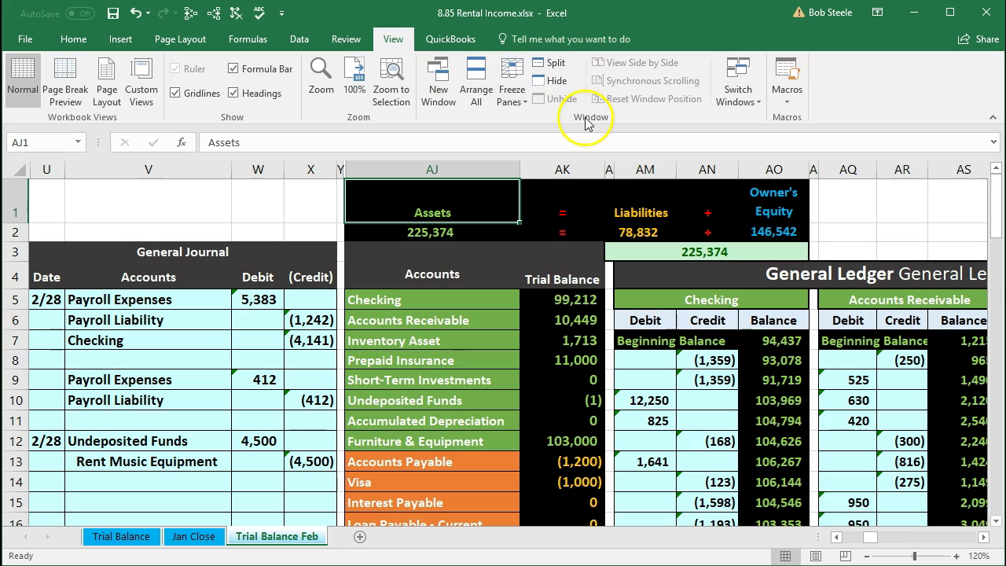
pyautogui.click(509, 89)
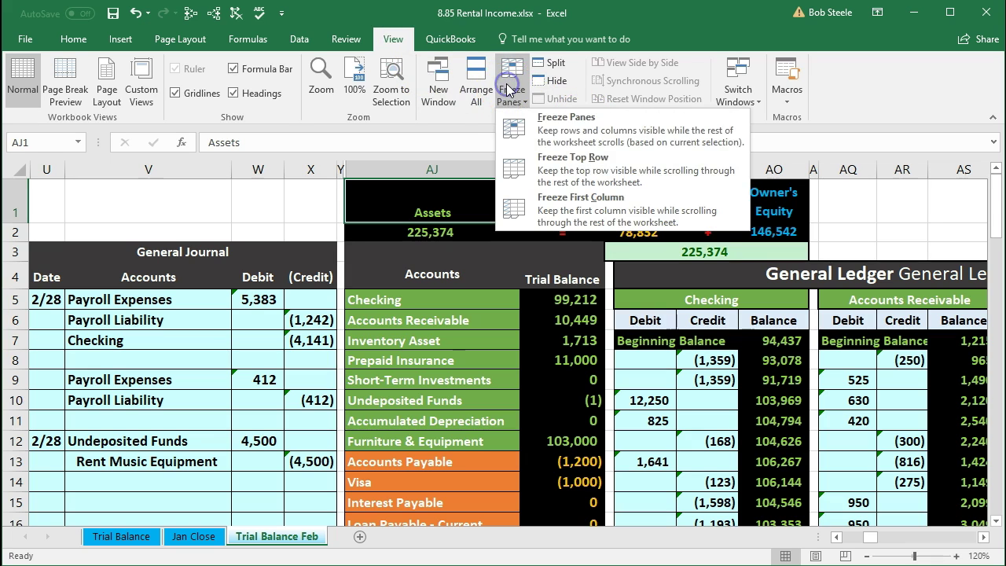
pyautogui.click(553, 130)
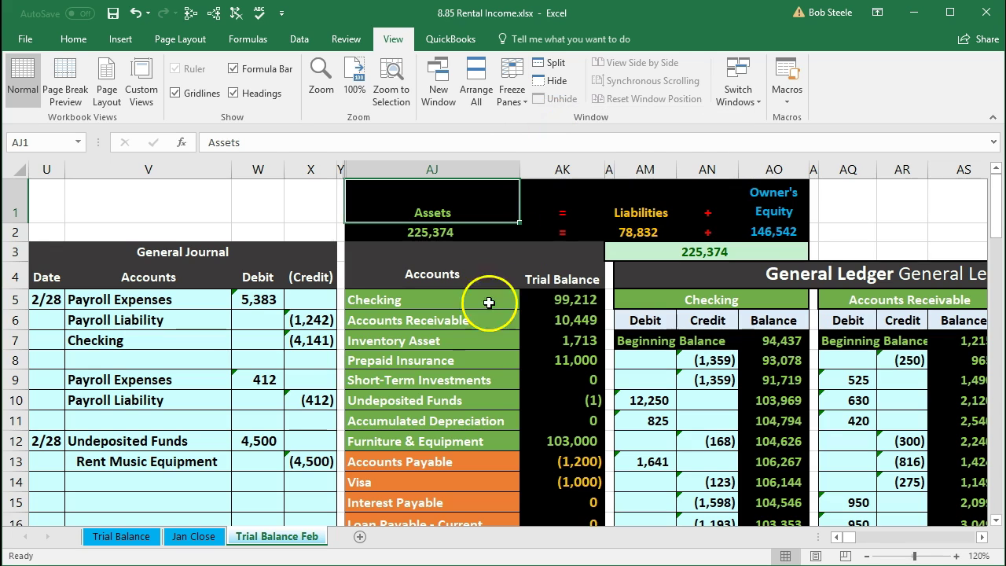
# - Post the rental debit to the Undeposited Funds ledger by linking AU29 to journal cell W12 with the formula =W12
pyautogui.moveTo(416, 403); pyautogui.dragTo(531, 391)
pyautogui.press('Right')
pyautogui.press('Right')
pyautogui.press('Right')
pyautogui.press('Right')
pyautogui.press('Right')
pyautogui.press('Right')
pyautogui.press('Right')
pyautogui.press('Right')
pyautogui.press('Right')
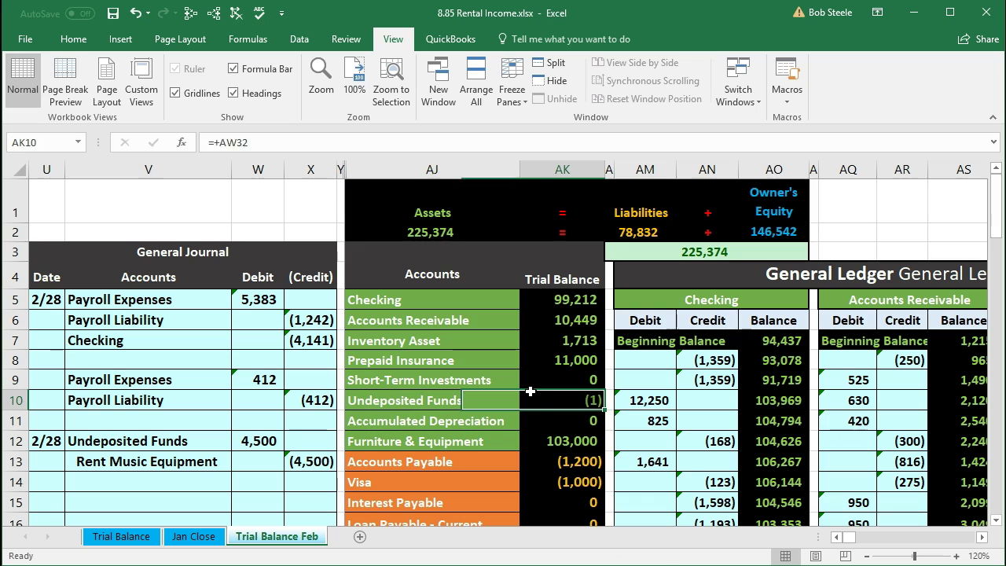
pyautogui.press('Right')
pyautogui.press('Right')
pyautogui.press('Right')
pyautogui.press('Right')
pyautogui.press('Right')
pyautogui.press('Right')
pyautogui.press('Right')
pyautogui.press('Right')
pyautogui.press('Right')
pyautogui.press('Right')
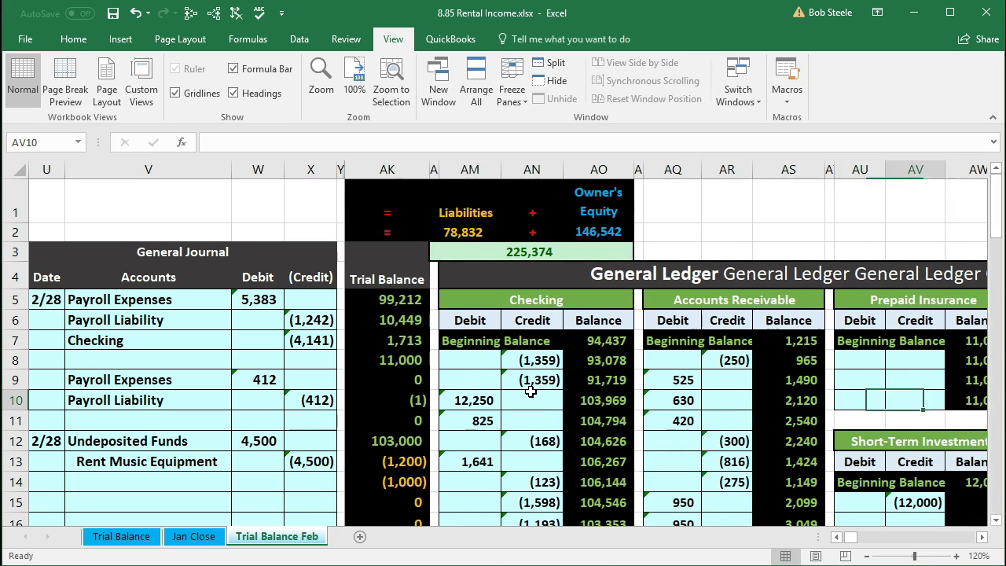
pyautogui.press('Right')
pyautogui.press('Right')
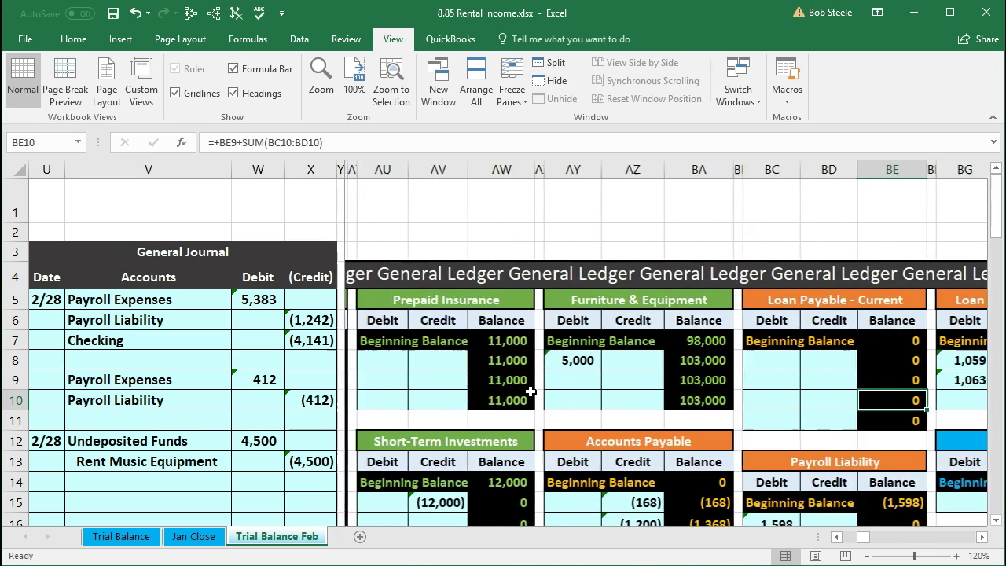
pyautogui.scroll(-3, 530, 390)
pyautogui.scroll(-3, 530, 390)
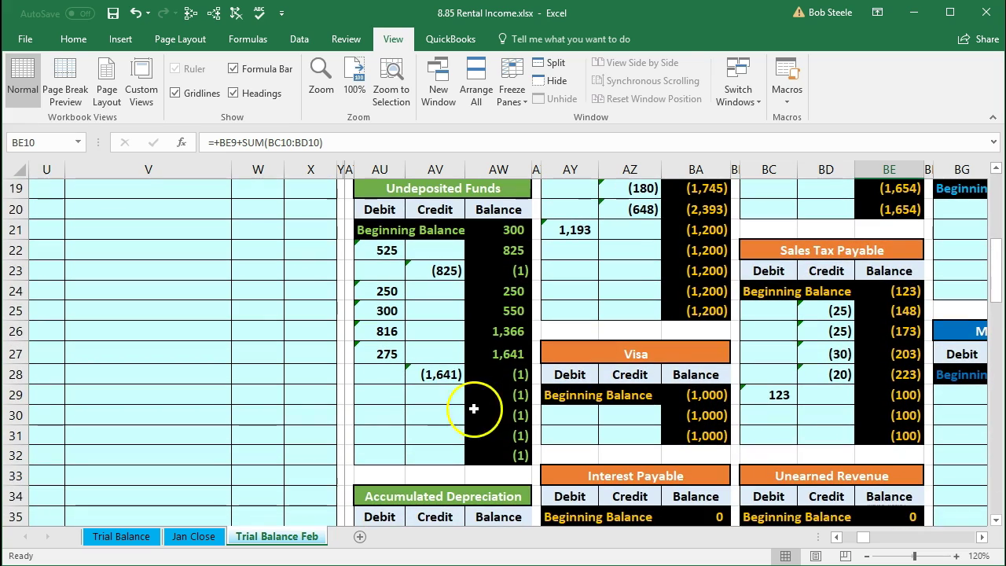
pyautogui.click(386, 396)
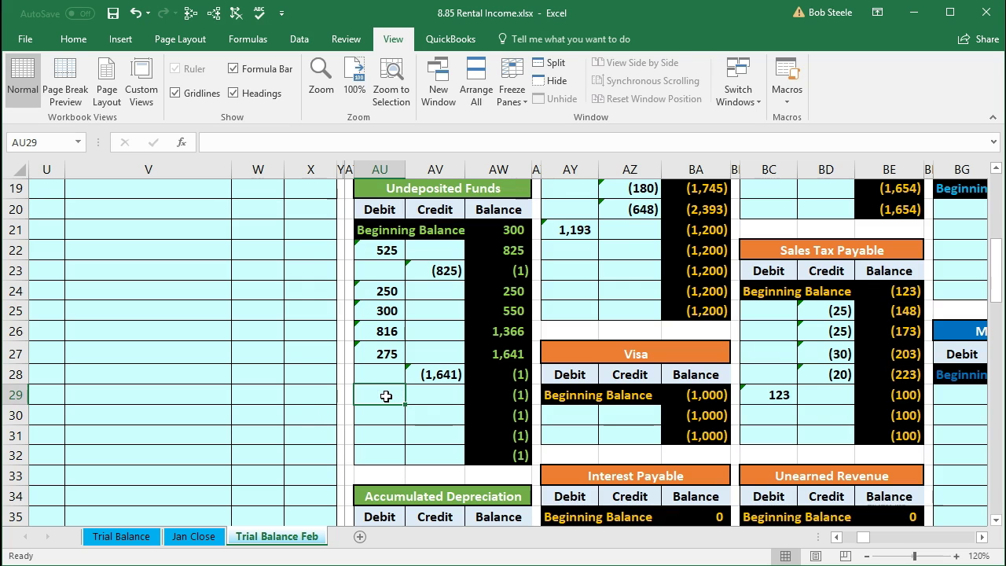
pyautogui.scroll(4, 295, 421)
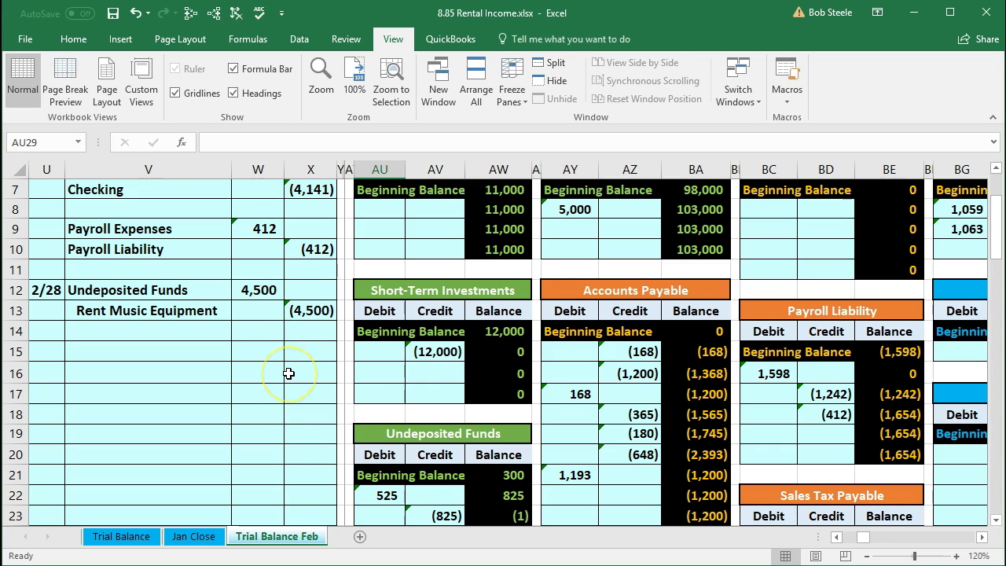
pyautogui.scroll(-5, 288, 373)
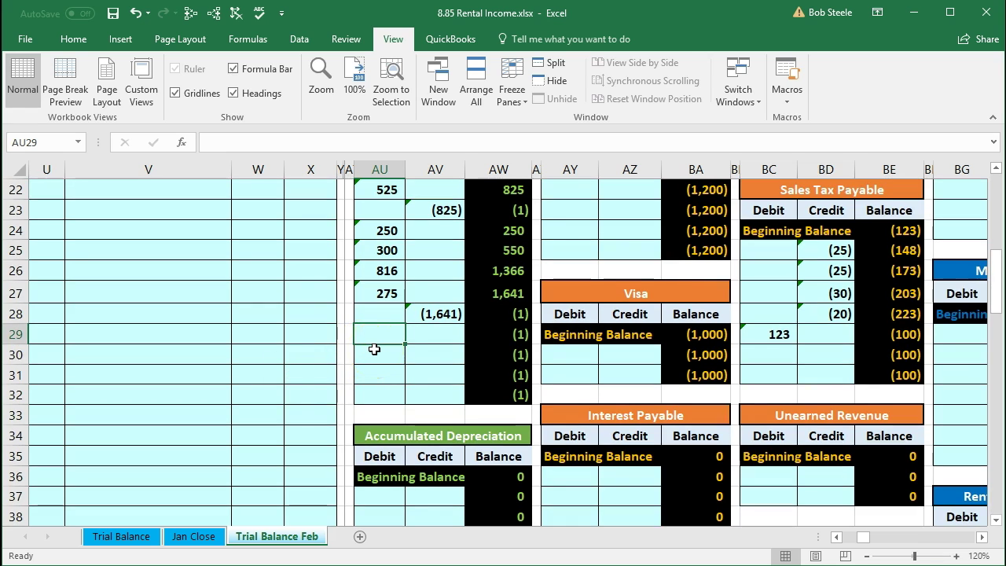
pyautogui.write('=')
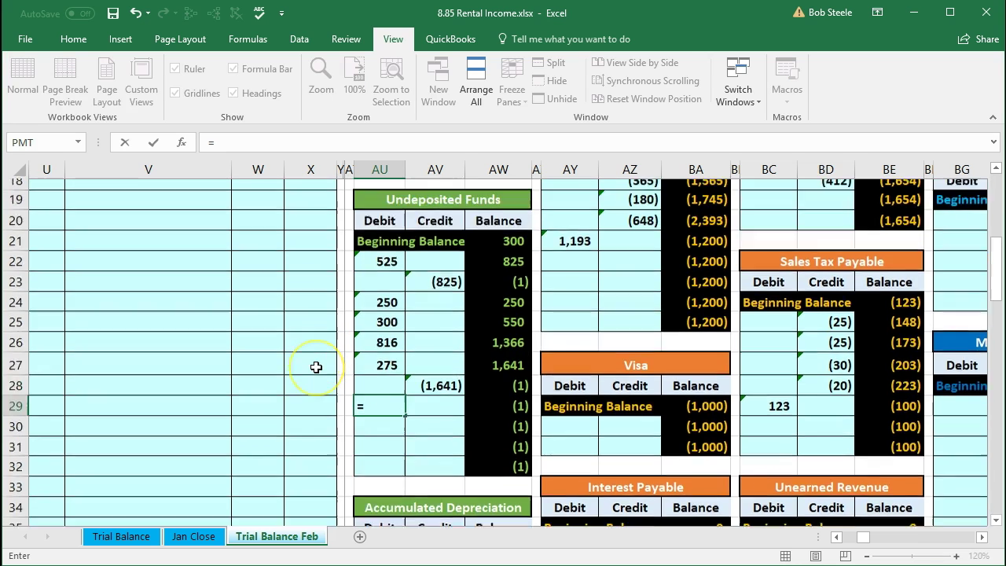
pyautogui.scroll(4, 316, 366)
pyautogui.click(253, 229)
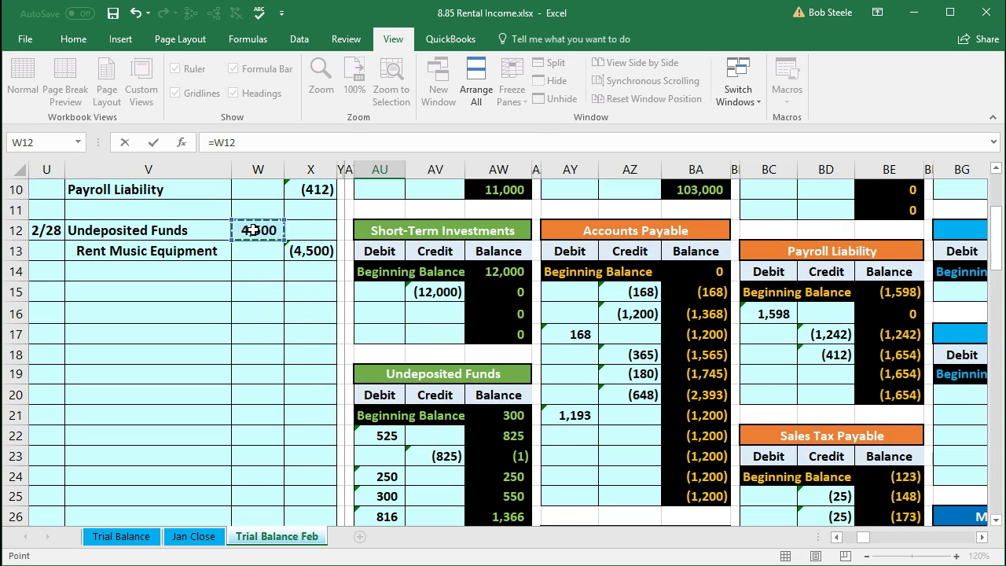
pyautogui.press('Return')
# - Check the Undeposited Funds ledger's running balance before and after the new debit in AW28 and AW29
pyautogui.scroll(-3, 254, 227)
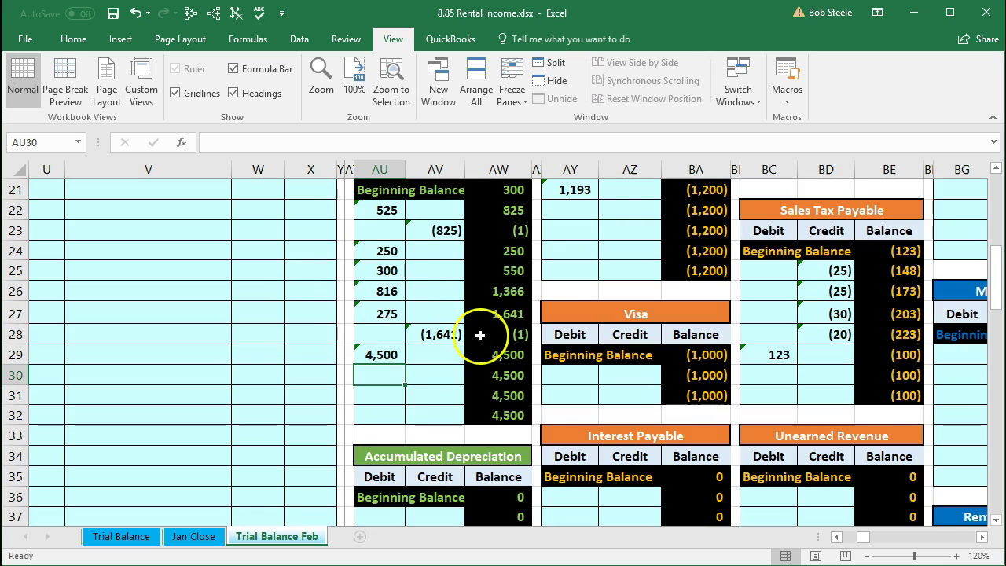
pyautogui.click(479, 335)
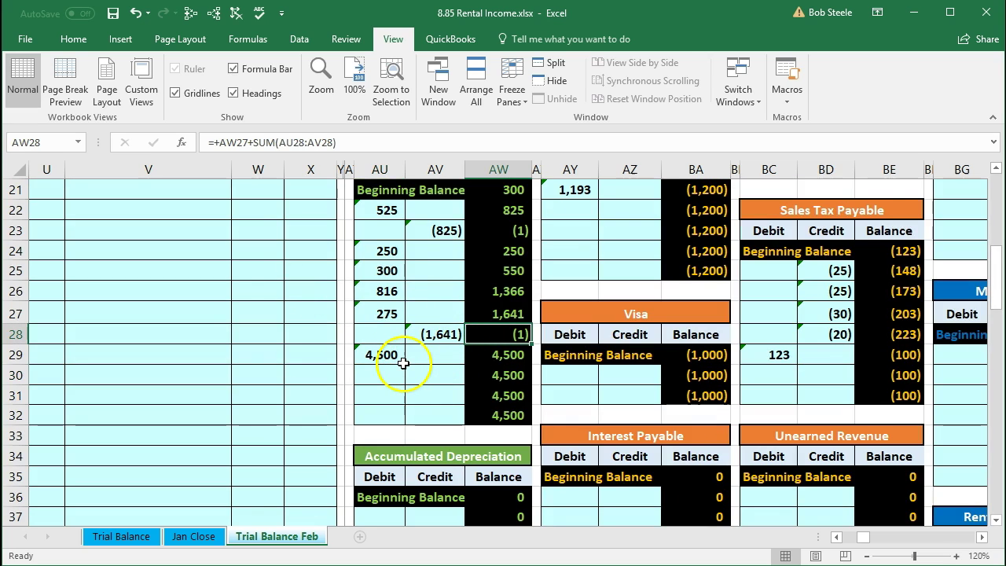
pyautogui.click(477, 355)
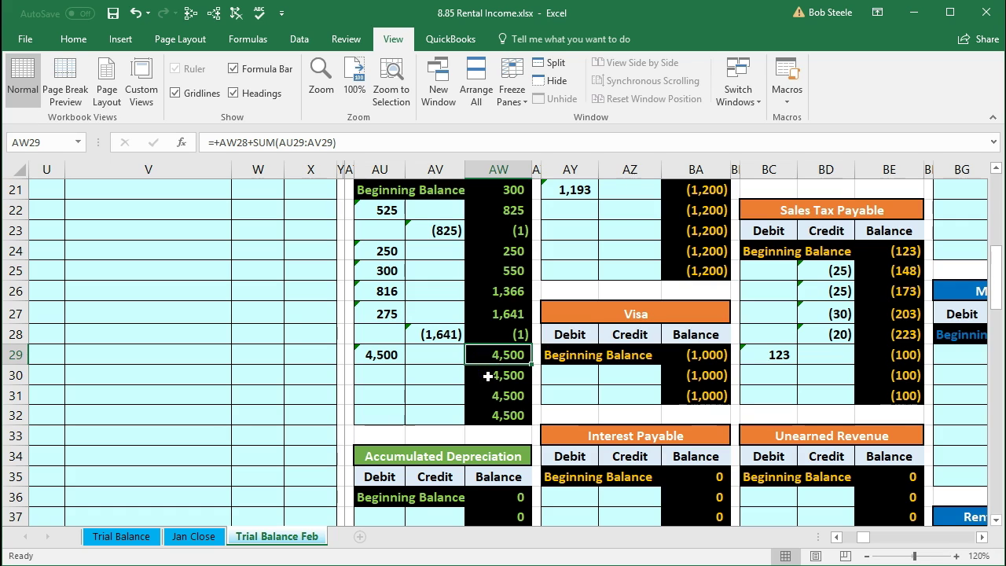
# - Check the Undeposited Funds balance in AK10 and the debits-minus-credits total in AK38 of the trial balance
pyautogui.press('Left')
pyautogui.press('Left')
pyautogui.press('Left')
pyautogui.press('Left')
pyautogui.press('Left')
pyautogui.press('Left')
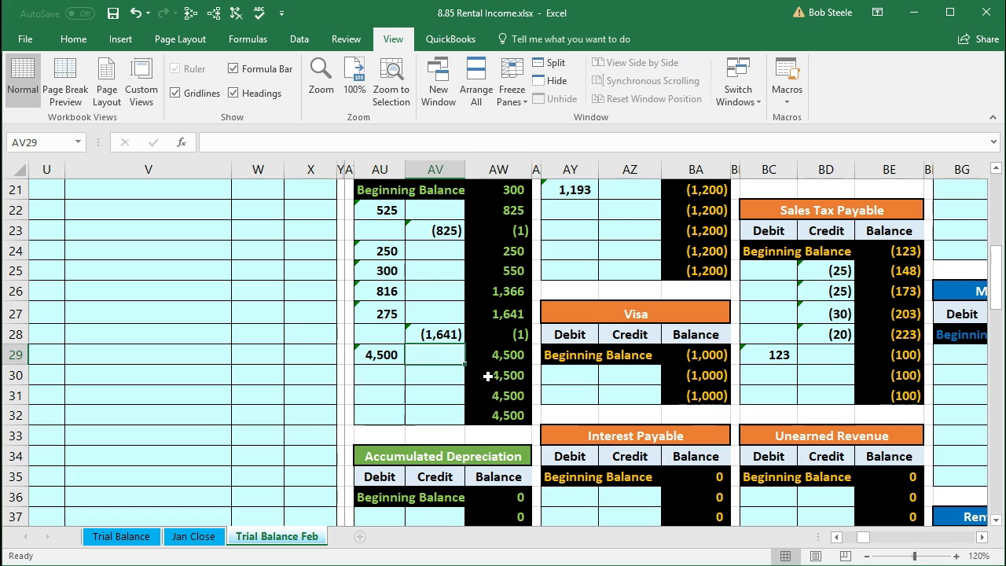
pyautogui.press('Left')
pyautogui.press('Left')
pyautogui.press('Left')
pyautogui.press('Left')
pyautogui.press('Left')
pyautogui.press('Left')
pyautogui.press('Left')
pyautogui.press('Left')
pyautogui.press('Left')
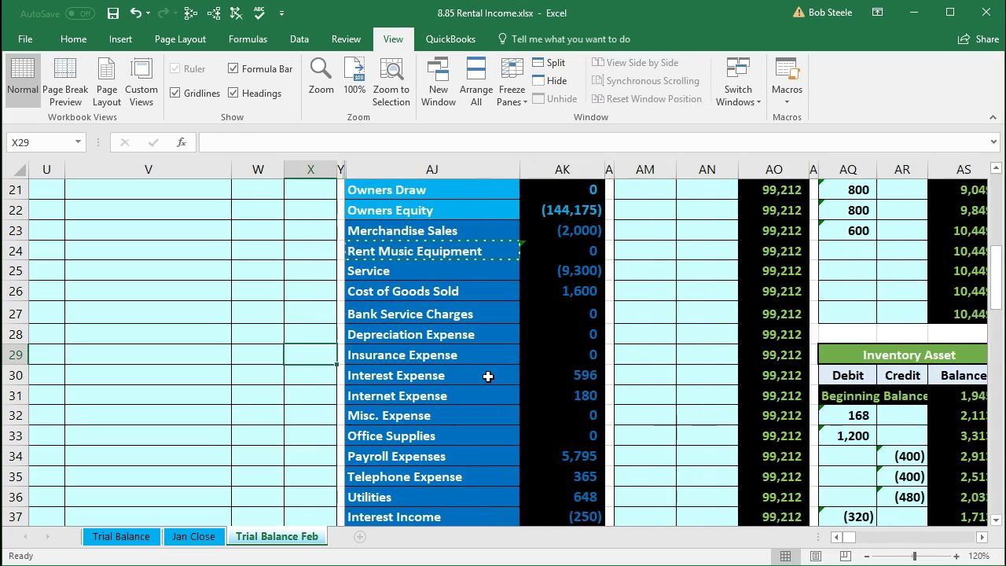
pyautogui.scroll(5, 487, 376)
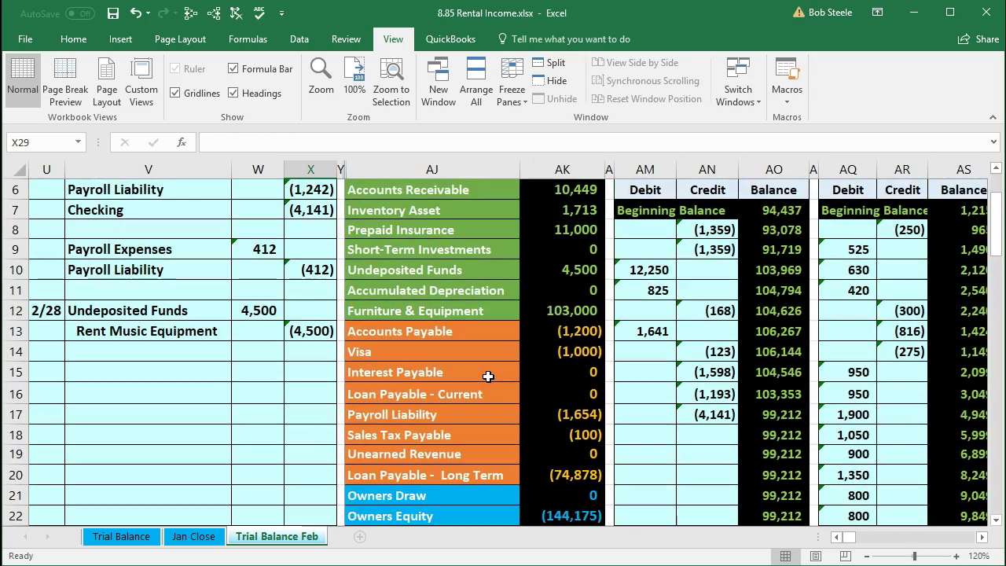
pyautogui.click(554, 269)
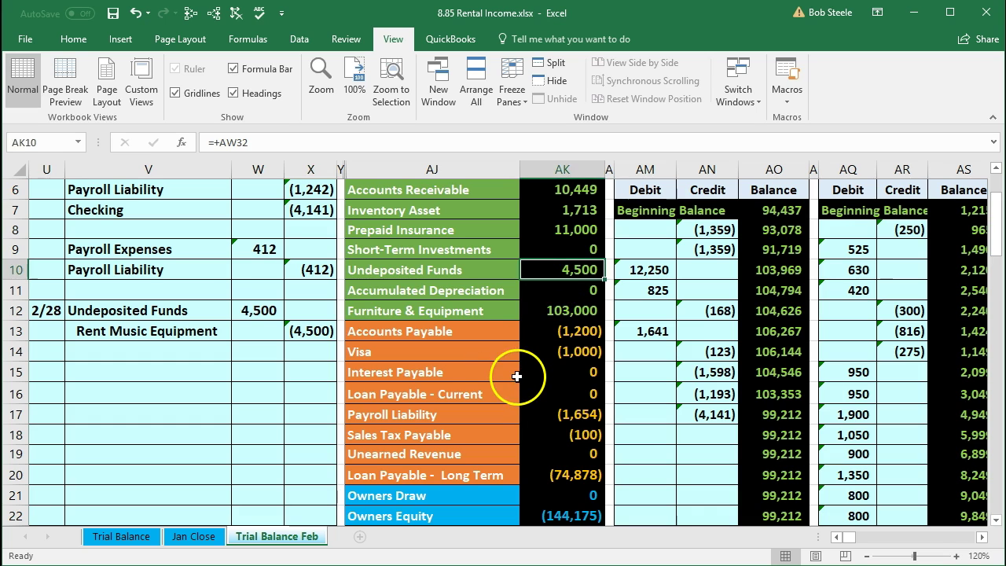
pyautogui.scroll(-6, 516, 376)
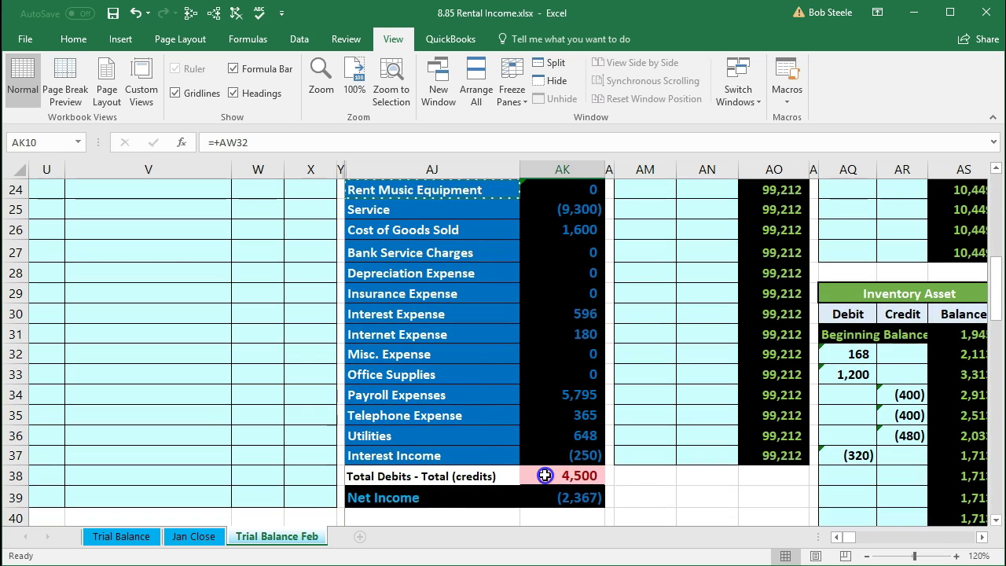
pyautogui.click(544, 475)
# - Compare the Rent Music Equipment credit line in journal row 13 with its trial balance line in row 24
pyautogui.scroll(3, 334, 466)
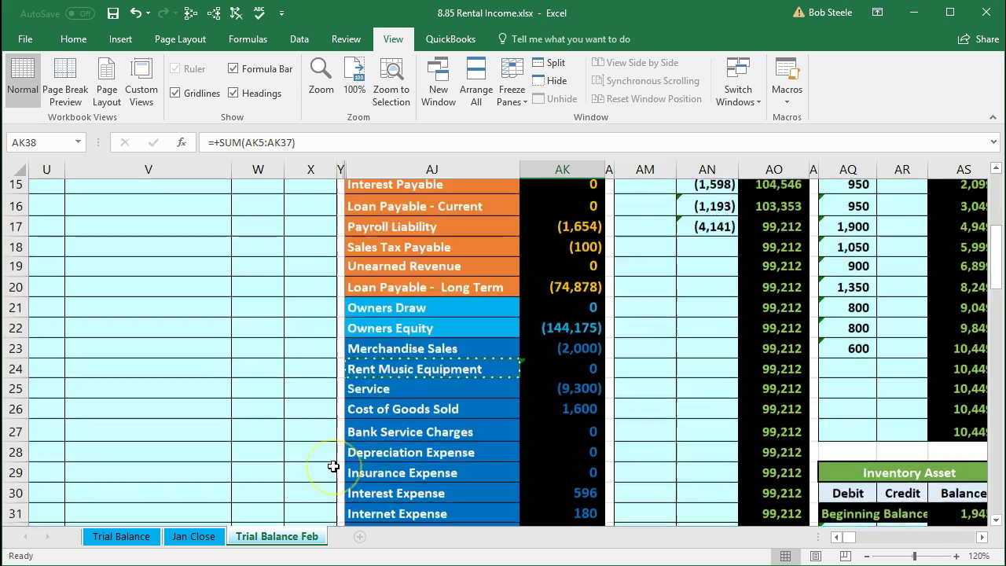
pyautogui.scroll(3, 333, 466)
pyautogui.moveTo(120, 335); pyautogui.dragTo(290, 330)
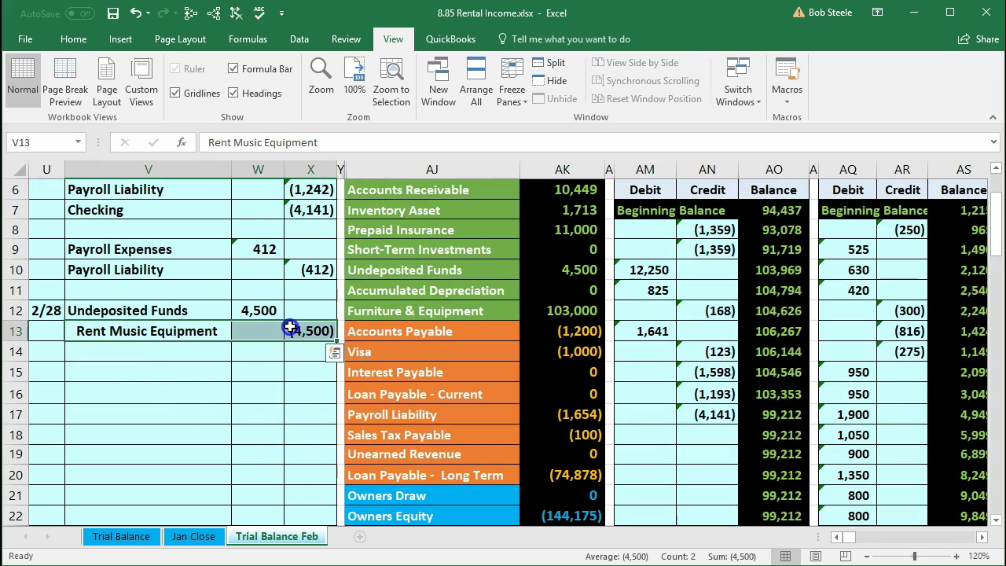
pyautogui.scroll(-3, 394, 407)
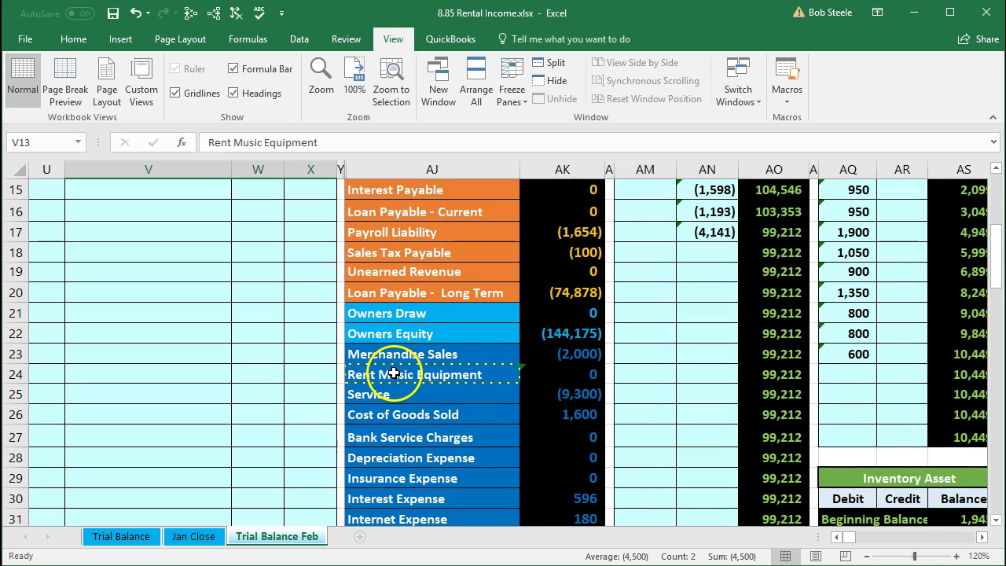
pyautogui.click(394, 374)
pyautogui.moveTo(461, 379); pyautogui.dragTo(531, 379)
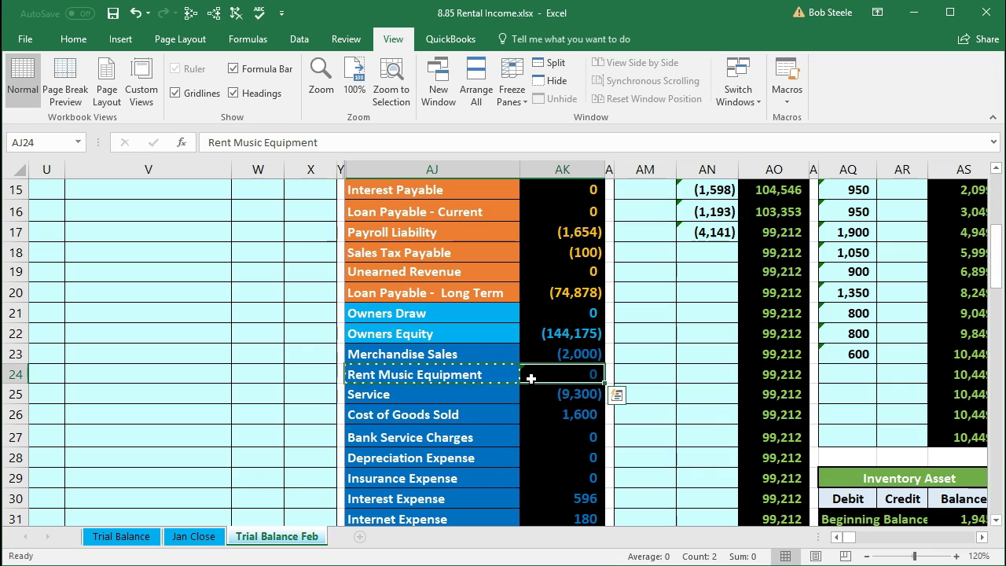
# - Post the rental credit to the Rent Music Equipment ledger by linking BH40 to journal cell X13 with the formula =X13
pyautogui.press('Right')
pyautogui.press('Right')
pyautogui.press('Right')
pyautogui.press('Right')
pyautogui.press('Right')
pyautogui.press('Right')
pyautogui.press('Right')
pyautogui.press('Right')
pyautogui.press('Right')
pyautogui.press('Right')
pyautogui.press('Right')
pyautogui.press('Right')
pyautogui.press('Right')
pyautogui.press('Right')
pyautogui.press('Right')
pyautogui.press('Right')
pyautogui.press('Right')
pyautogui.press('Right')
pyautogui.press('Right')
pyautogui.press('Right')
pyautogui.press('Right')
pyautogui.press('Right')
pyautogui.press('Right')
pyautogui.press('Right')
pyautogui.press('Right')
pyautogui.press('Right')
pyautogui.press('Right')
pyautogui.press('Right')
pyautogui.press('Right')
pyautogui.press('Right')
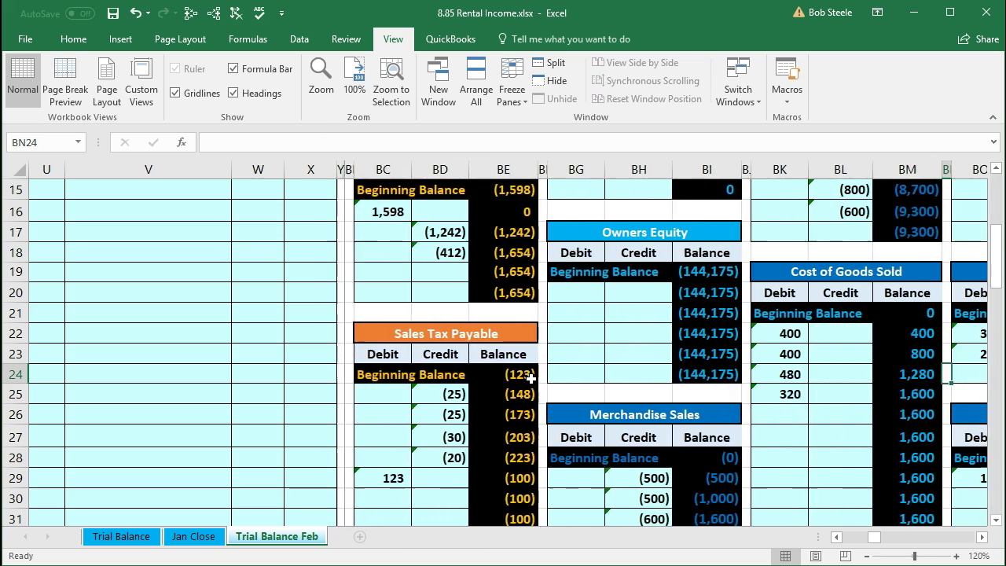
pyautogui.press('Right')
pyautogui.press('Right')
pyautogui.press('Right')
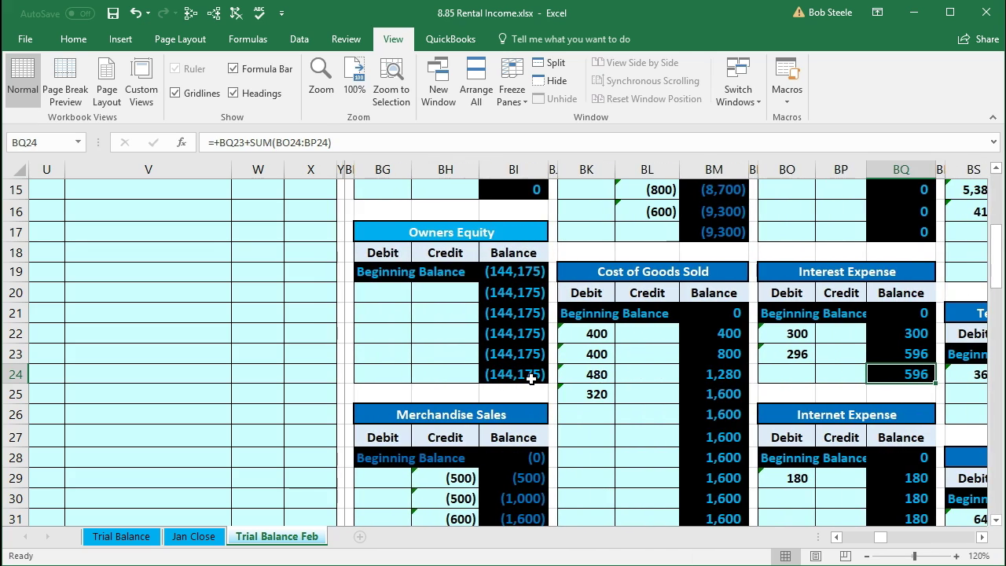
pyautogui.scroll(-5, 531, 378)
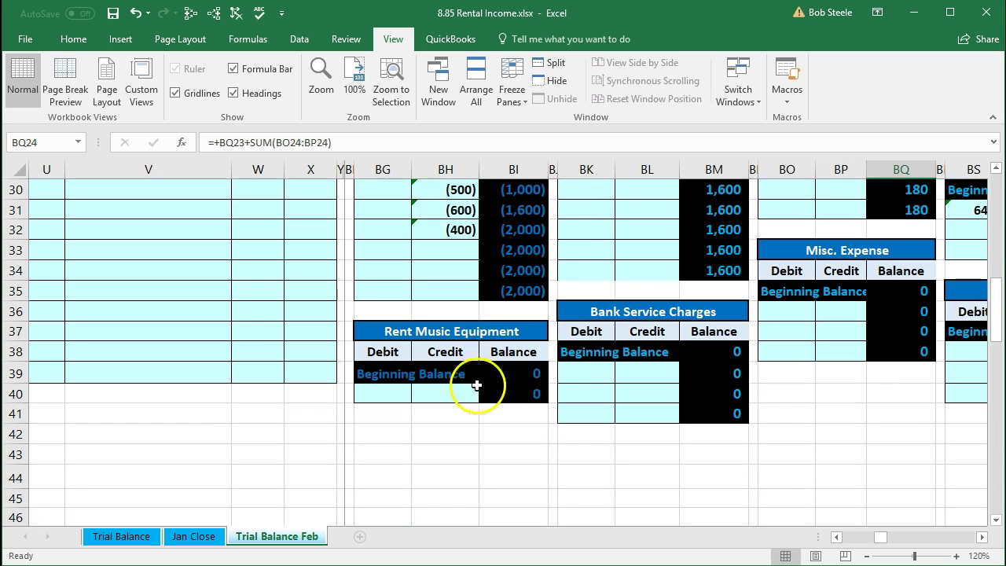
pyautogui.click(443, 390)
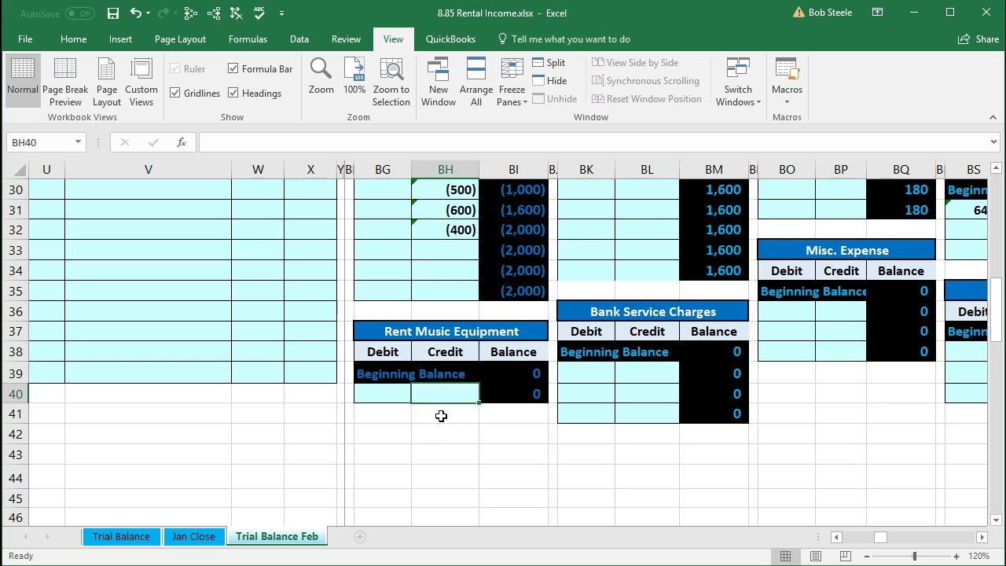
pyautogui.scroll(5, 244, 424)
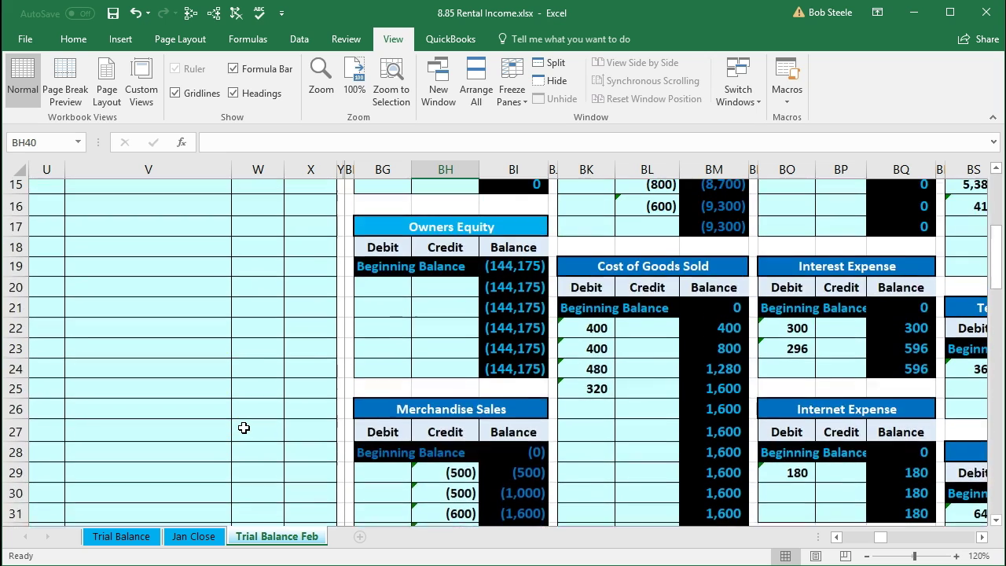
pyautogui.scroll(1, 244, 428)
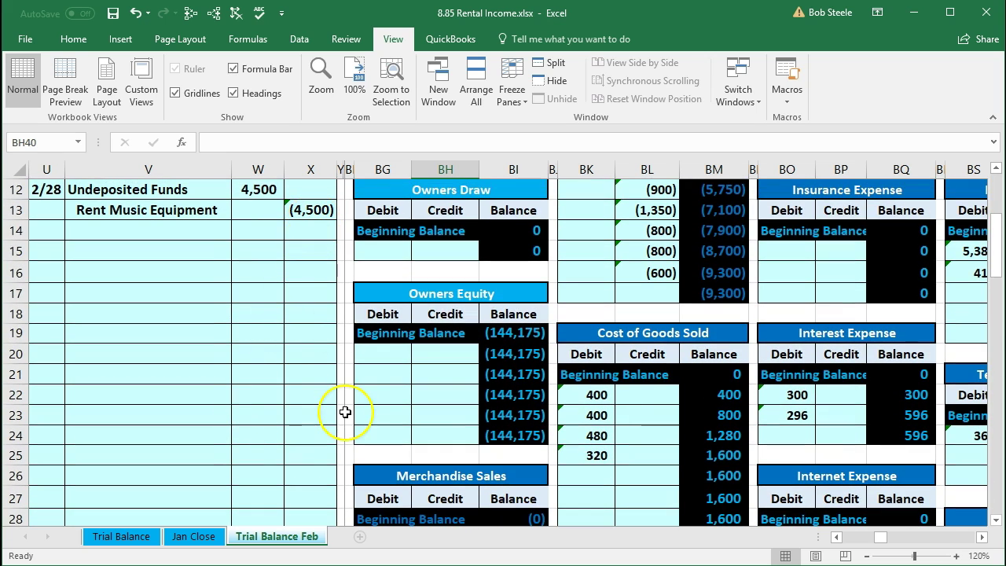
pyautogui.scroll(-6, 345, 412)
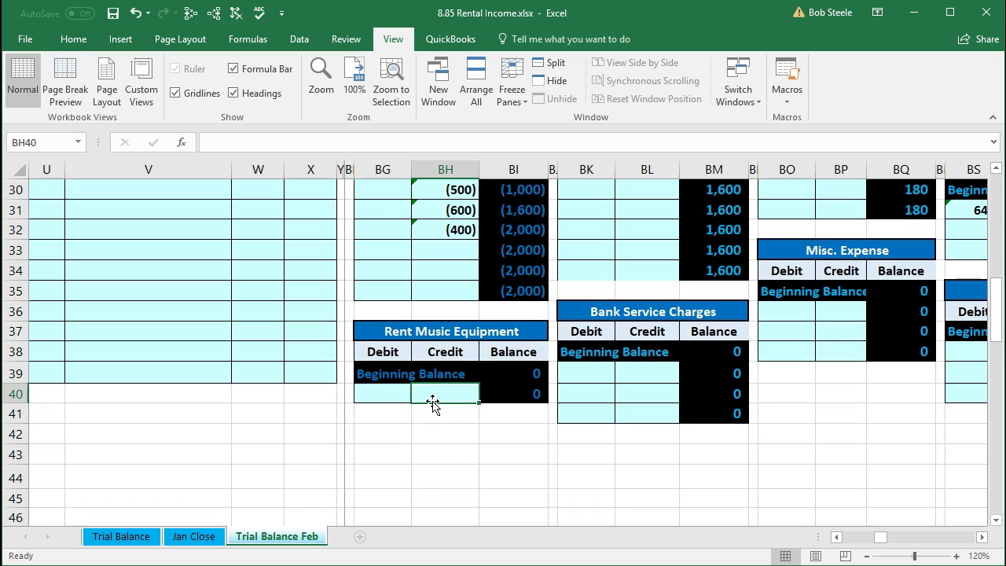
pyautogui.write('=')
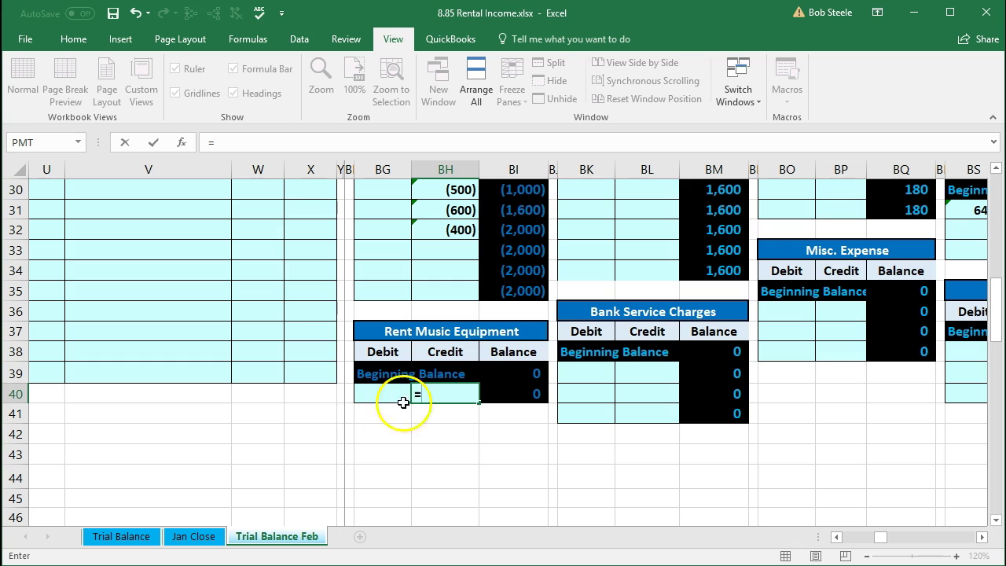
pyautogui.scroll(3, 317, 420)
pyautogui.scroll(4, 317, 420)
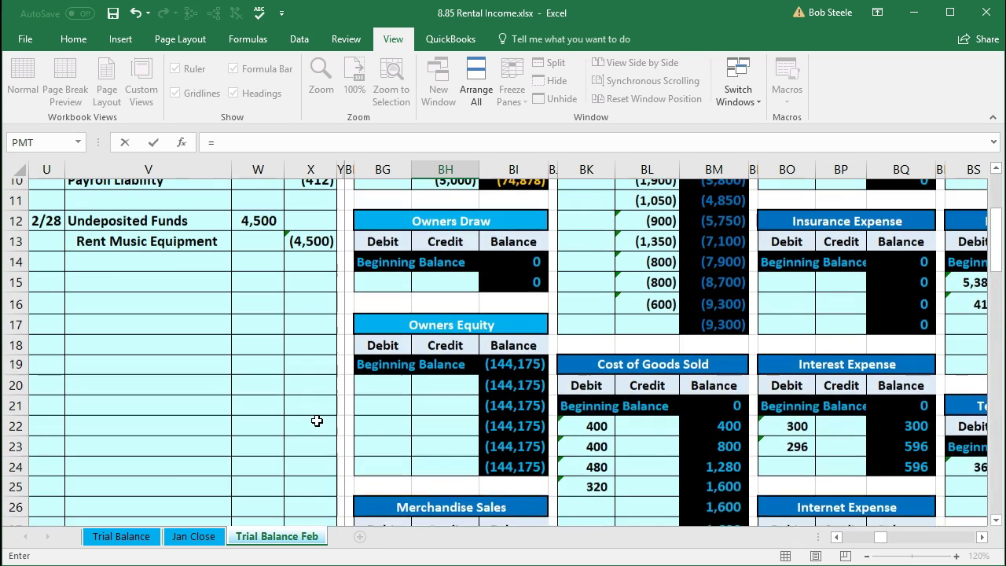
pyautogui.click(315, 271)
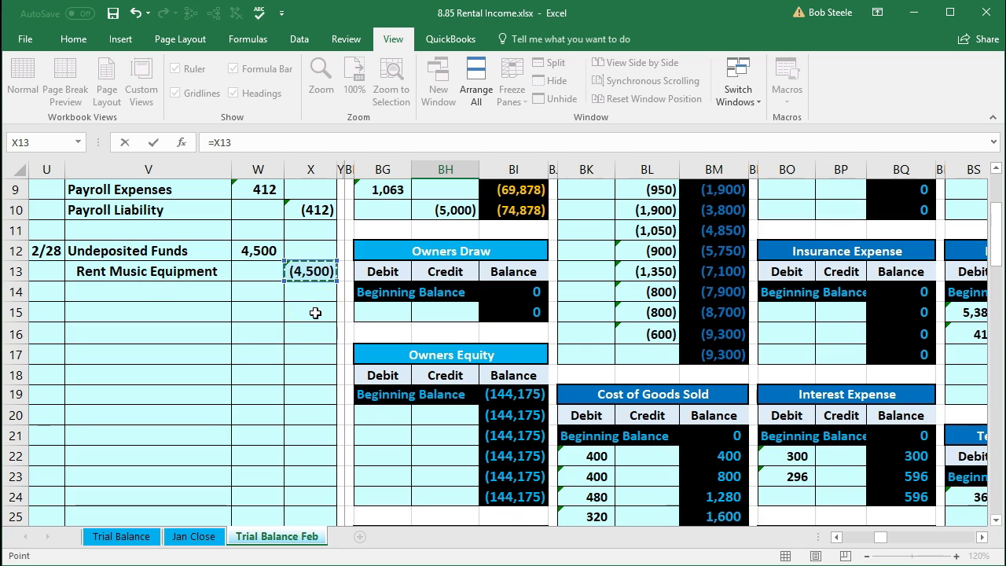
pyautogui.press('Return')
# - Check the Rent Music Equipment ledger balance in BI40 against its trial balance line in AK24
pyautogui.scroll(-1, 377, 377)
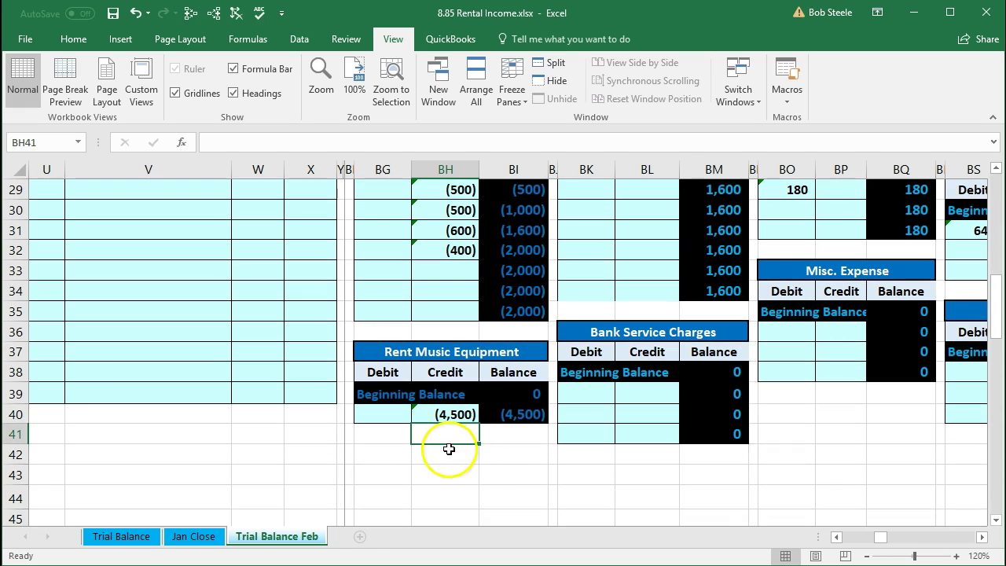
pyautogui.click(515, 416)
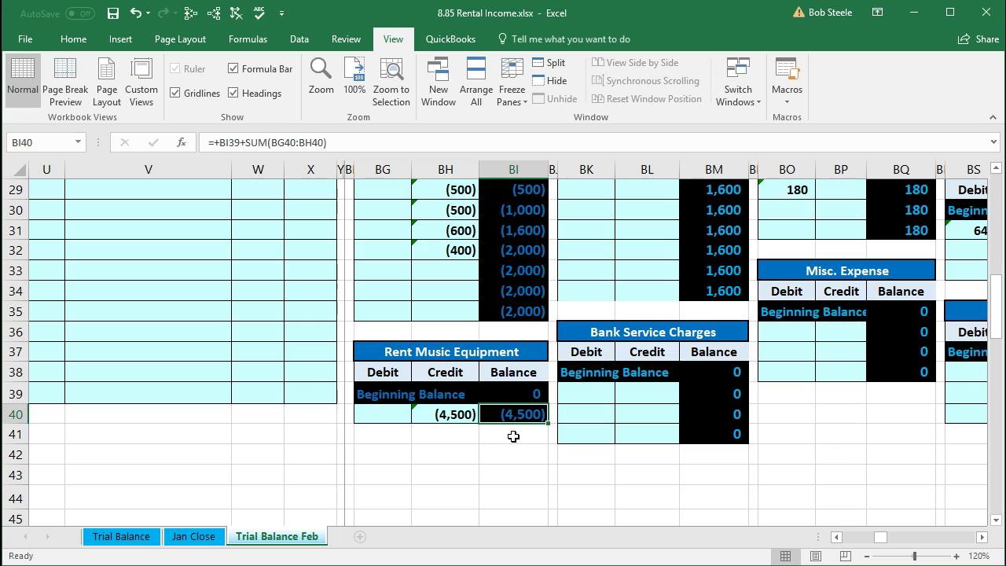
pyautogui.press('Left')
pyautogui.press('Left')
pyautogui.press('Left')
pyautogui.press('Left')
pyautogui.press('Left')
pyautogui.press('Left')
pyautogui.press('Left')
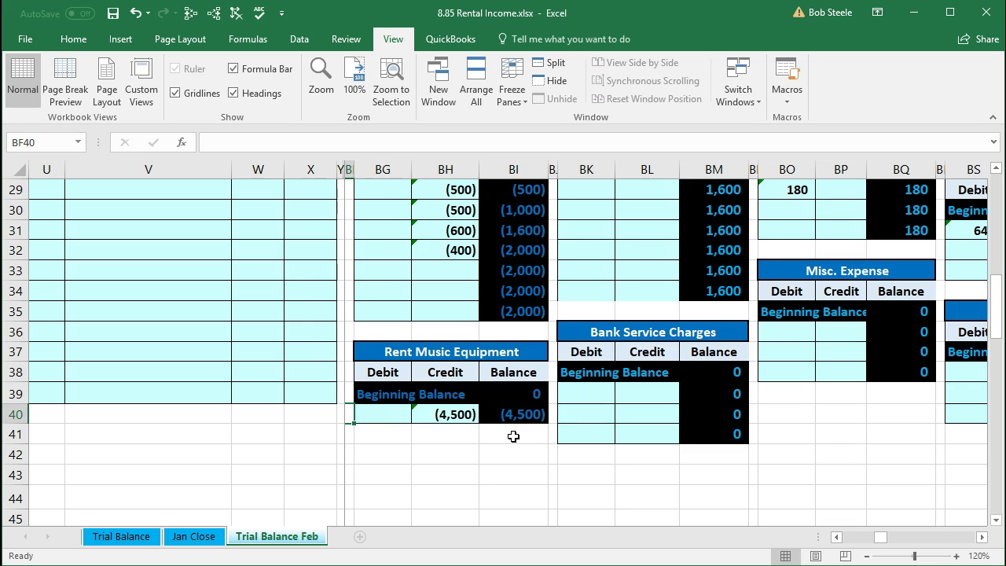
pyautogui.press('Left')
pyautogui.press('Left')
pyautogui.press('Left')
pyautogui.press('Left')
pyautogui.press('Left')
pyautogui.press('Left')
pyautogui.press('Left')
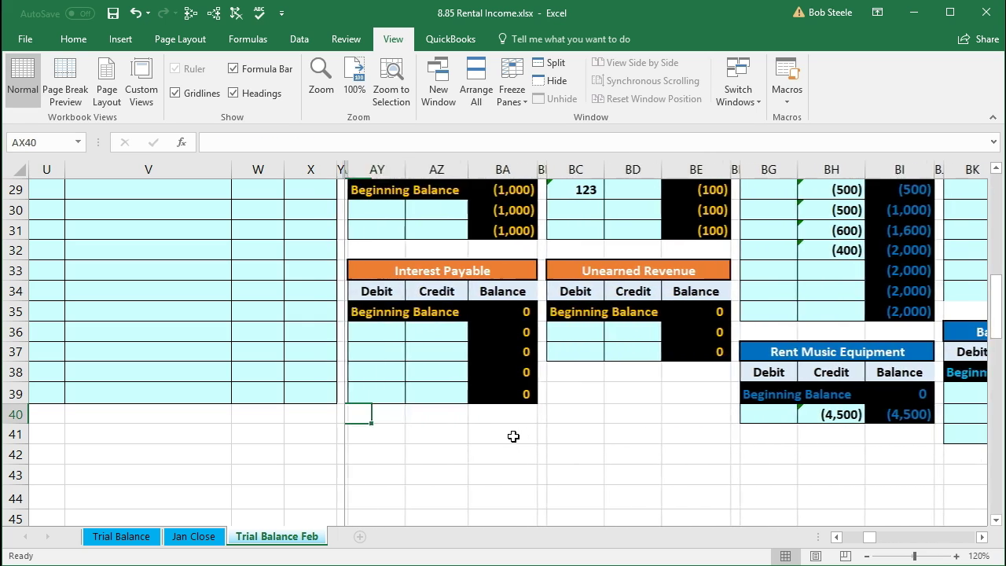
pyautogui.press('Left')
pyautogui.press('Left')
pyautogui.press('Left')
pyautogui.press('Left')
pyautogui.press('Left')
pyautogui.press('Left')
pyautogui.press('Left')
pyautogui.press('Left')
pyautogui.press('Left')
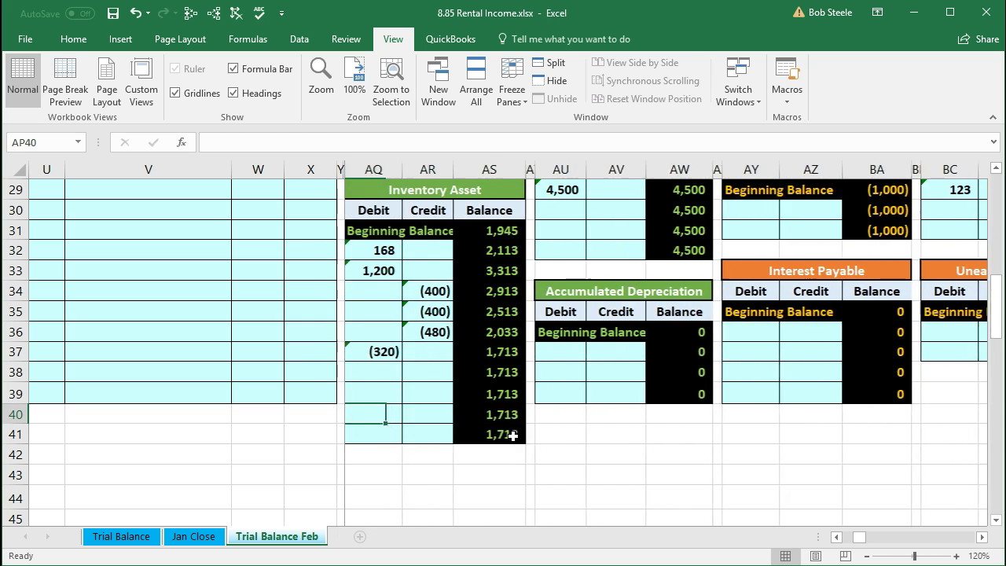
pyautogui.press('Left')
pyautogui.press('Left')
pyautogui.press('Left')
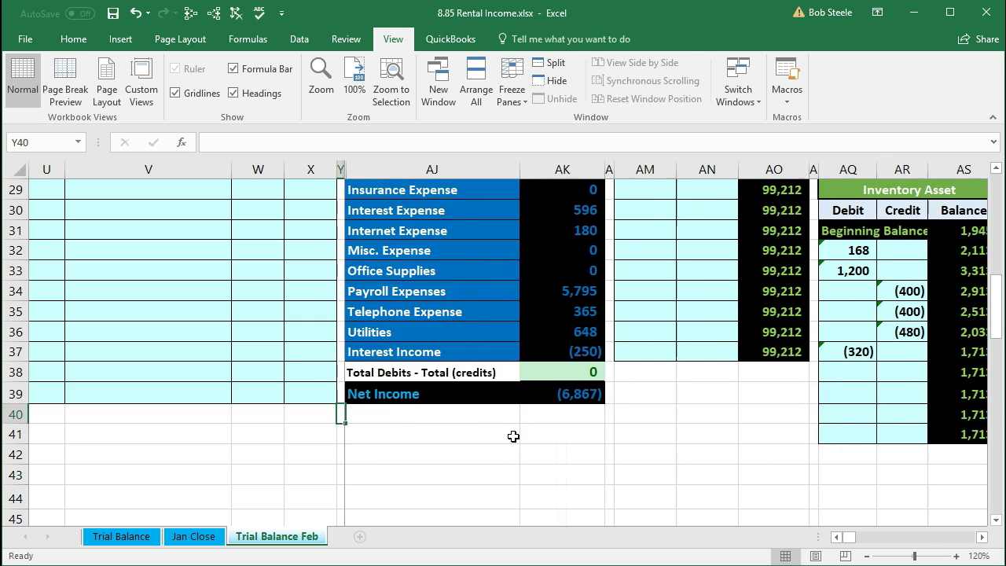
pyautogui.scroll(3, 513, 436)
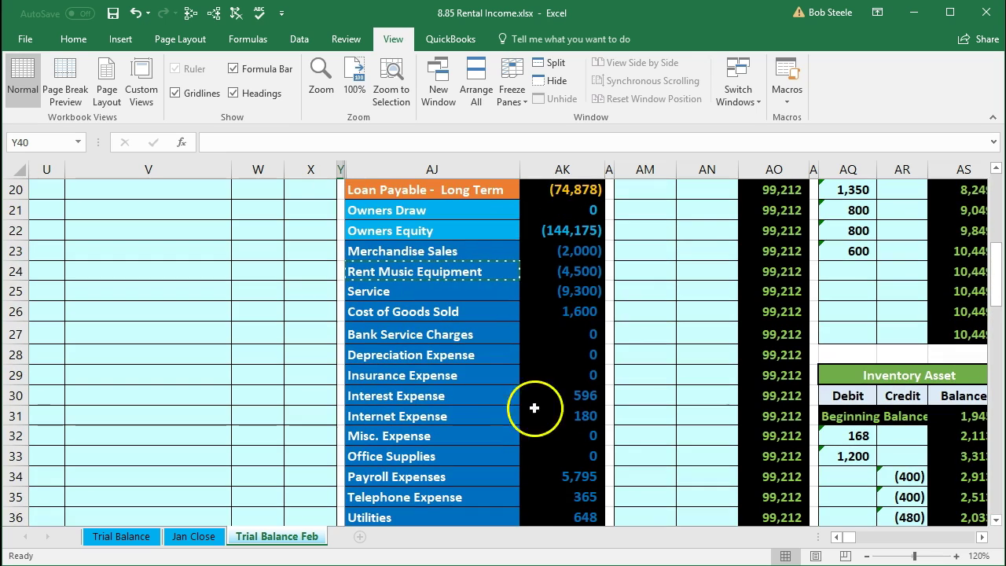
pyautogui.click(574, 272)
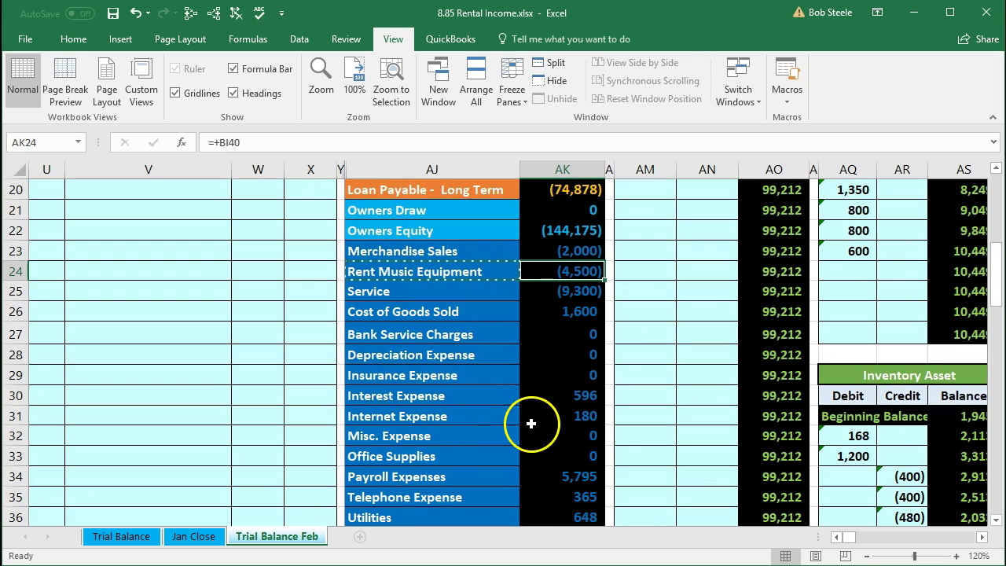
# - Inspect the Net Income formula in AK39 and the trial balance range it sums
pyautogui.scroll(-3, 530, 425)
pyautogui.click(543, 397)
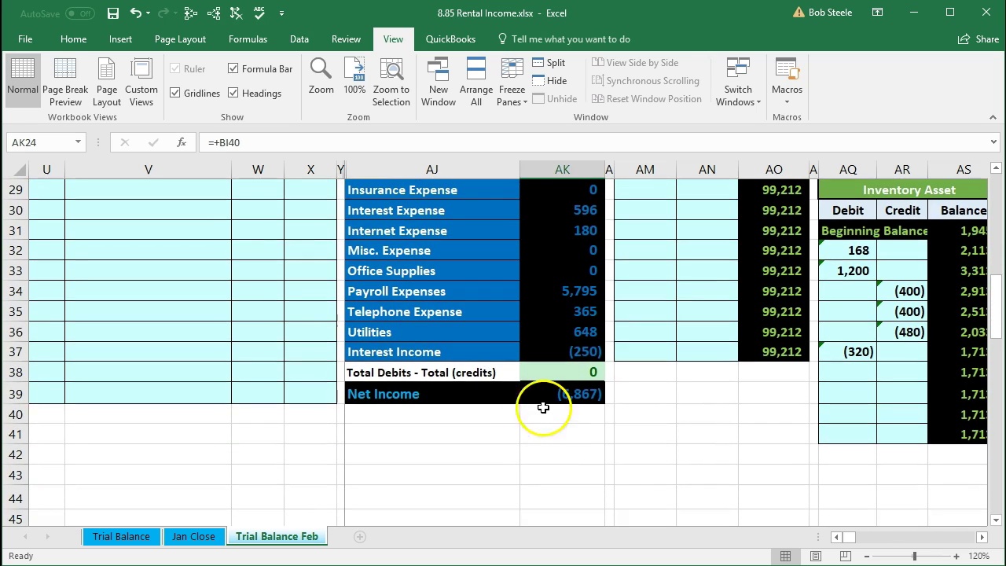
pyautogui.doubleClick(544, 397)
pyautogui.scroll(4, 527, 455)
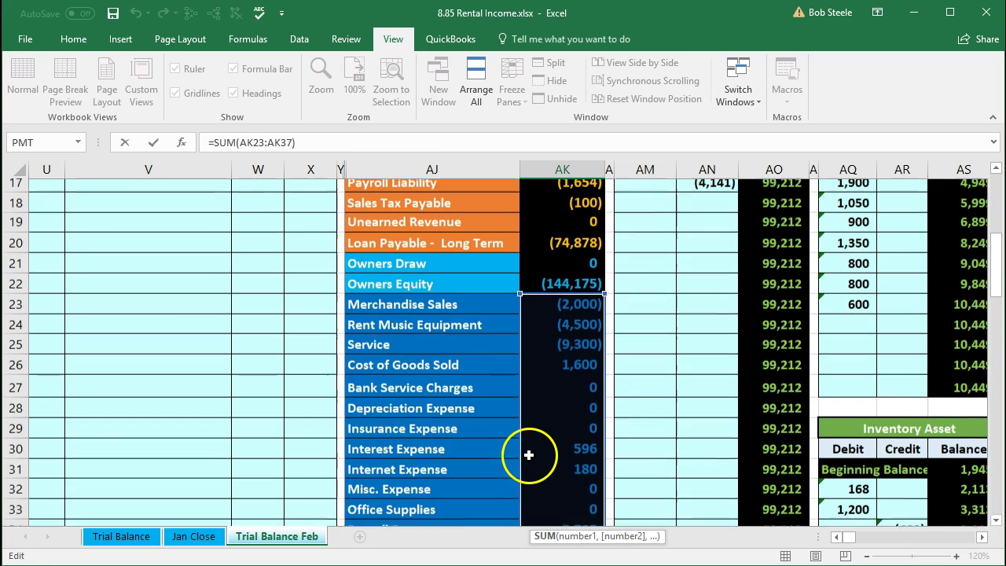
pyautogui.scroll(-1, 560, 380)
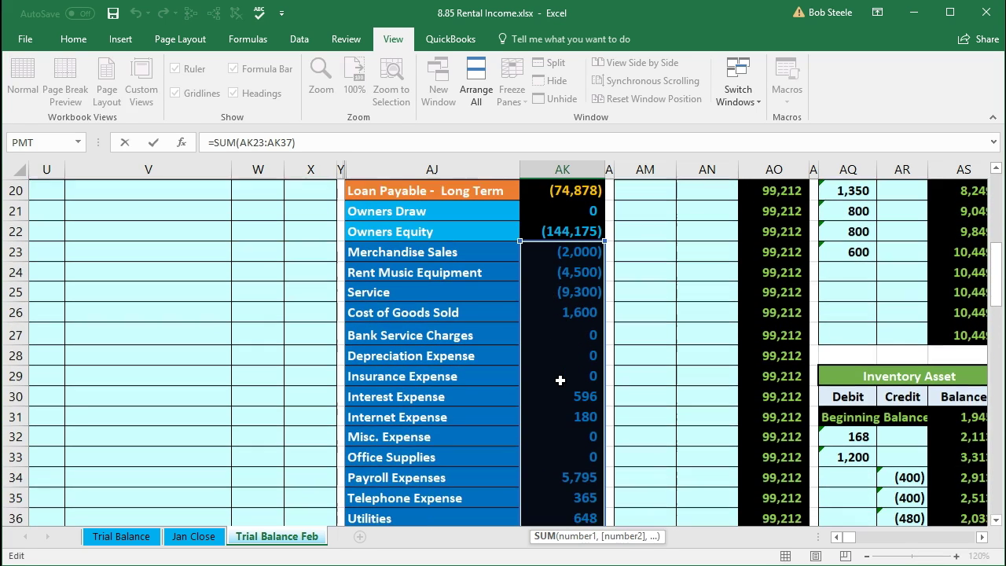
pyautogui.press('Return')
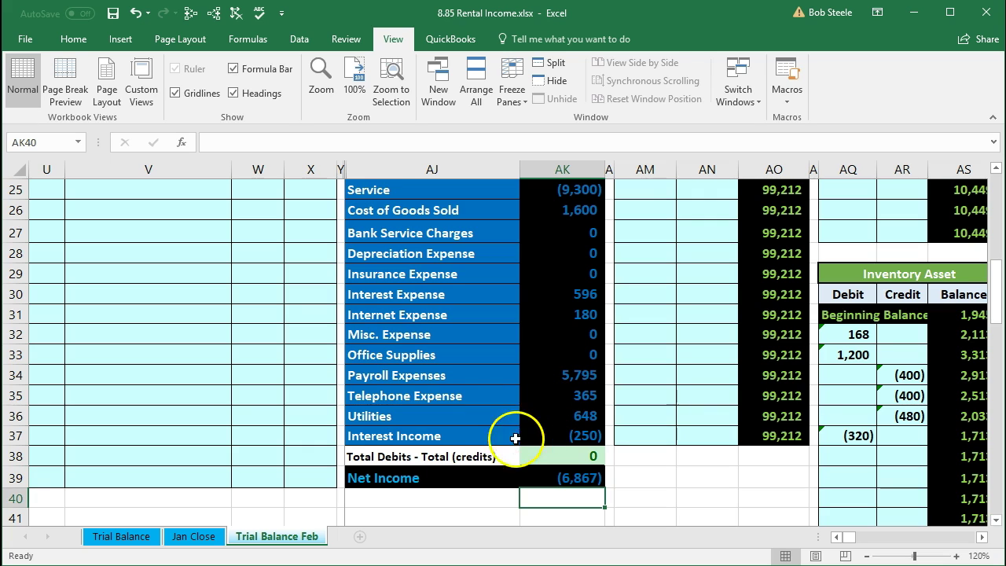
pyautogui.click(531, 473)
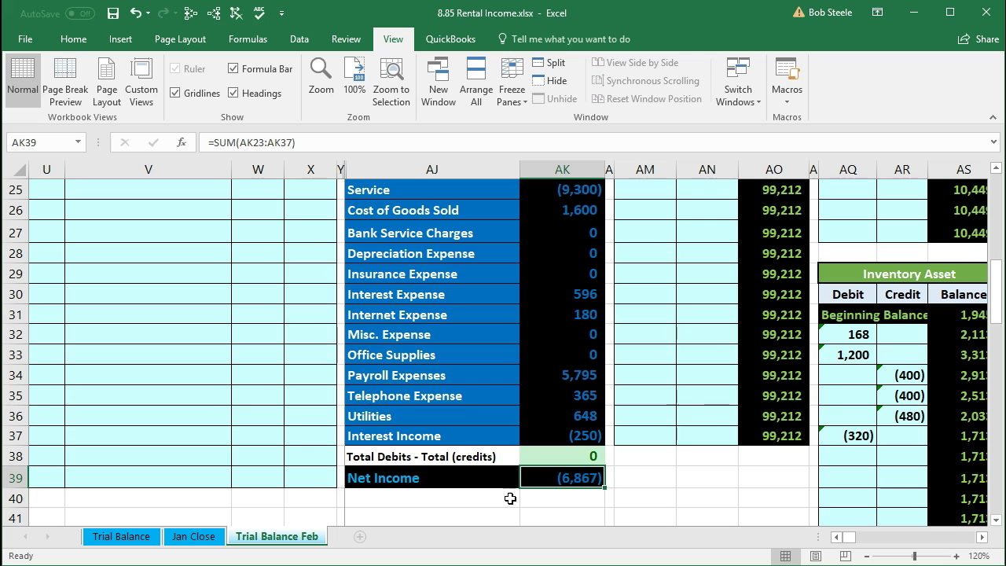
# - Unfreeze the panes of the February trial balance worksheet
pyautogui.scroll(1, 510, 498)
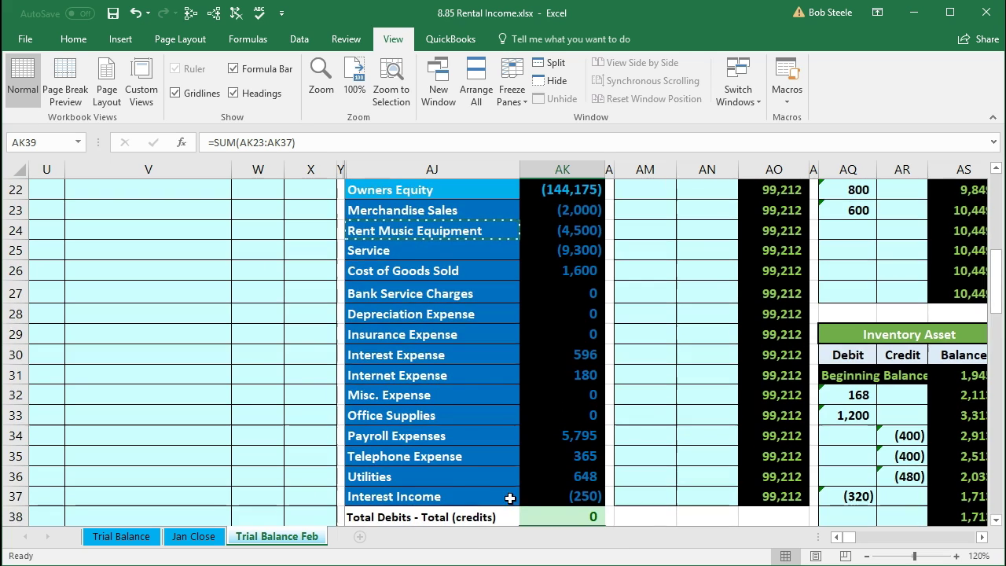
pyautogui.scroll(4, 424, 481)
pyautogui.scroll(2, 425, 485)
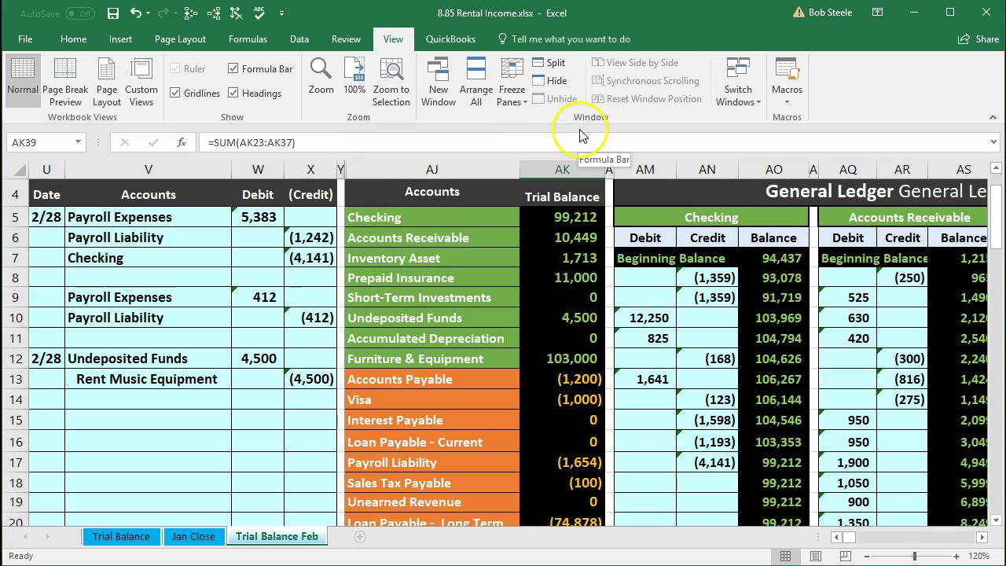
pyautogui.click(506, 96)
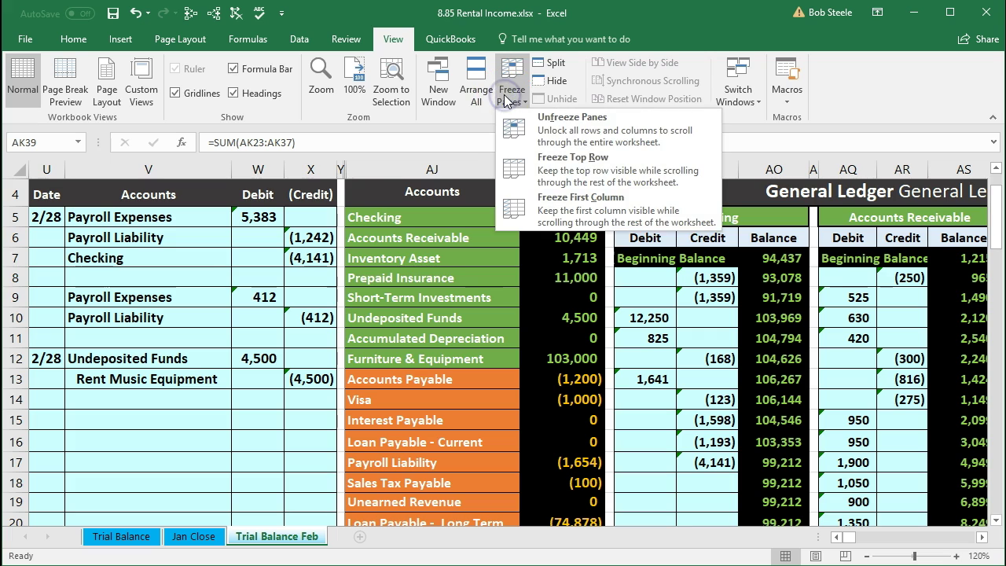
pyautogui.click(579, 136)
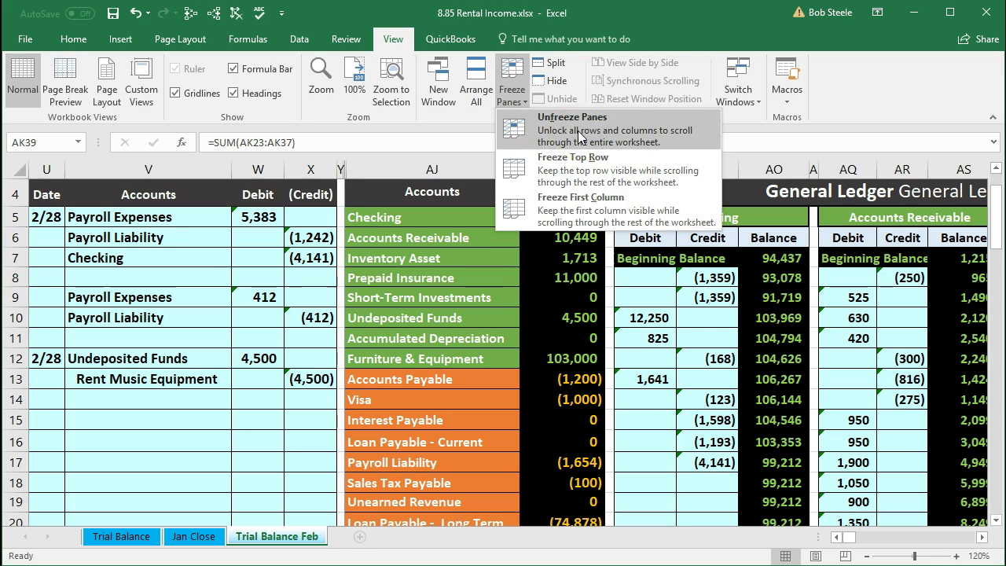
pyautogui.click(500, 356)
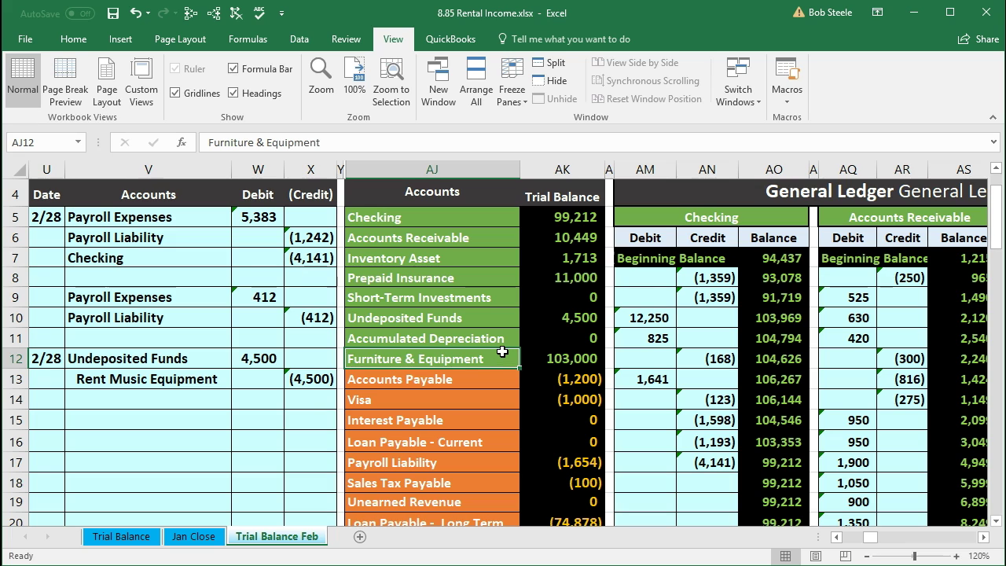
# - Trace the dependents of the Undeposited Funds balance in AK10 and the Rent Music Equipment balance in AK24
pyautogui.click(530, 318)
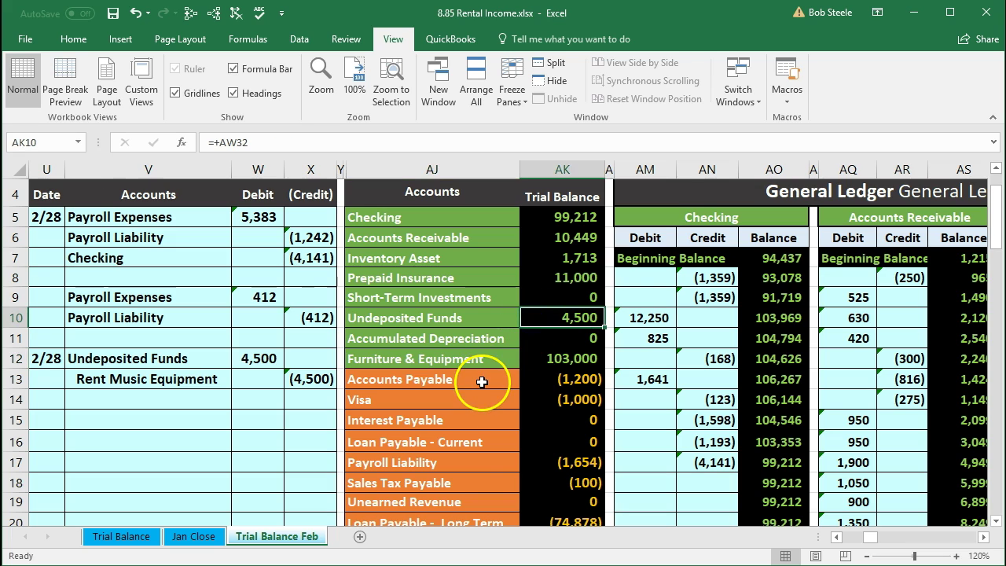
pyautogui.click(221, 20)
pyautogui.scroll(-3, 386, 359)
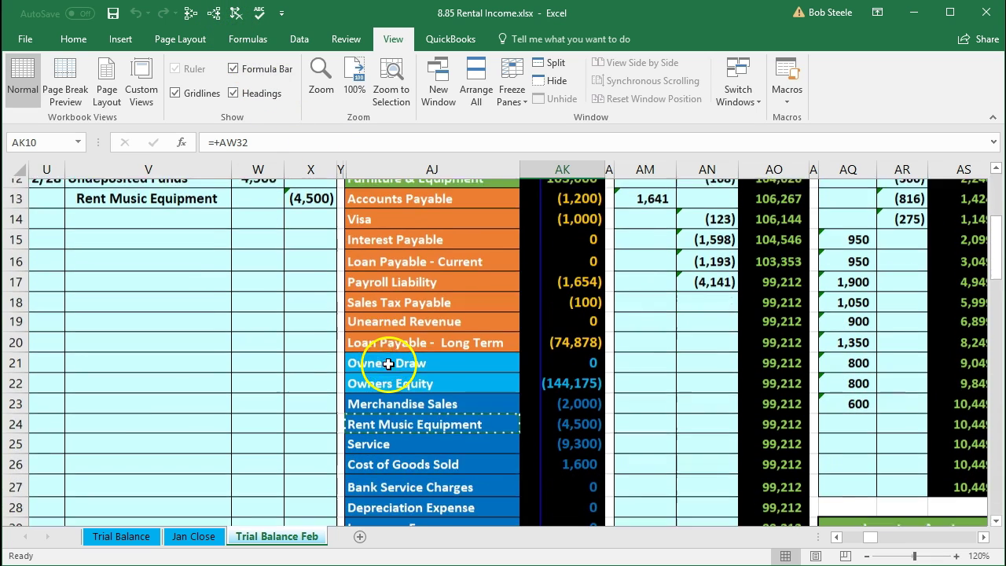
pyautogui.click(564, 413)
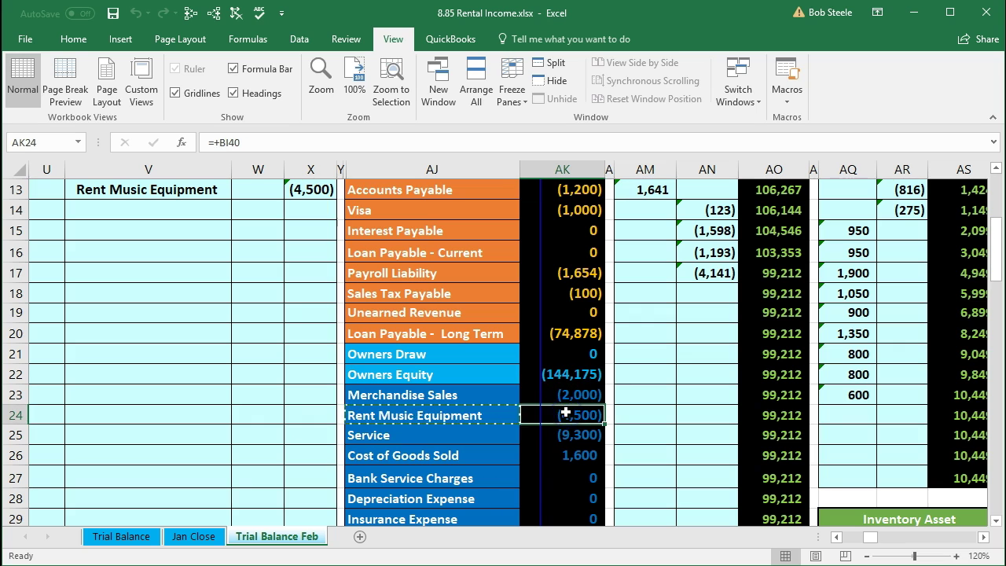
pyautogui.click(214, 12)
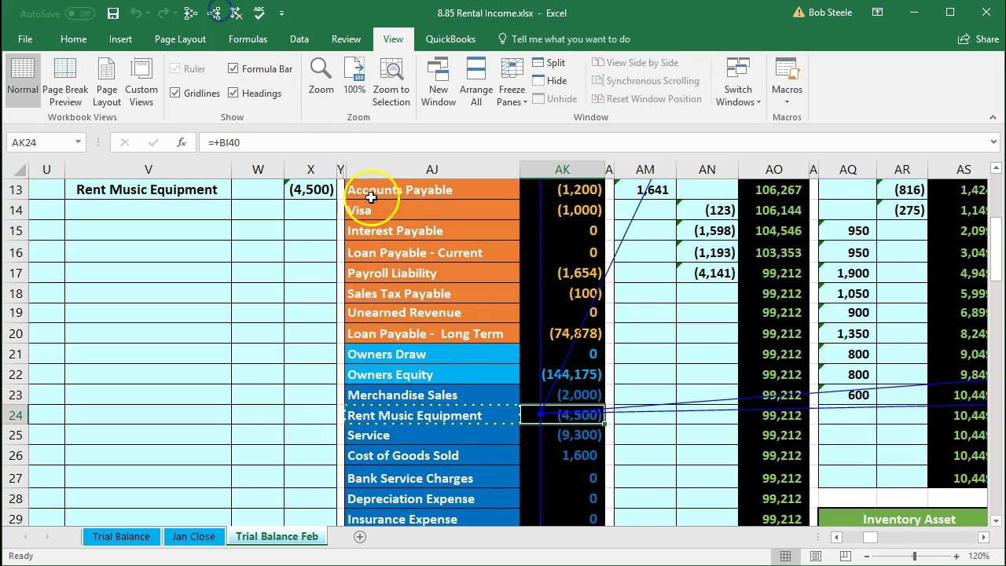
# - Follow the dependents arrow from the trial balance to the balance sheet and inspect the Undeposited Funds formula in BX9
pyautogui.scroll(3, 460, 348)
pyautogui.click(570, 346)
pyautogui.press('Right')
pyautogui.press('Right')
pyautogui.press('Right')
pyautogui.press('Right')
pyautogui.press('Right')
pyautogui.press('Right')
pyautogui.press('Right')
pyautogui.press('Right')
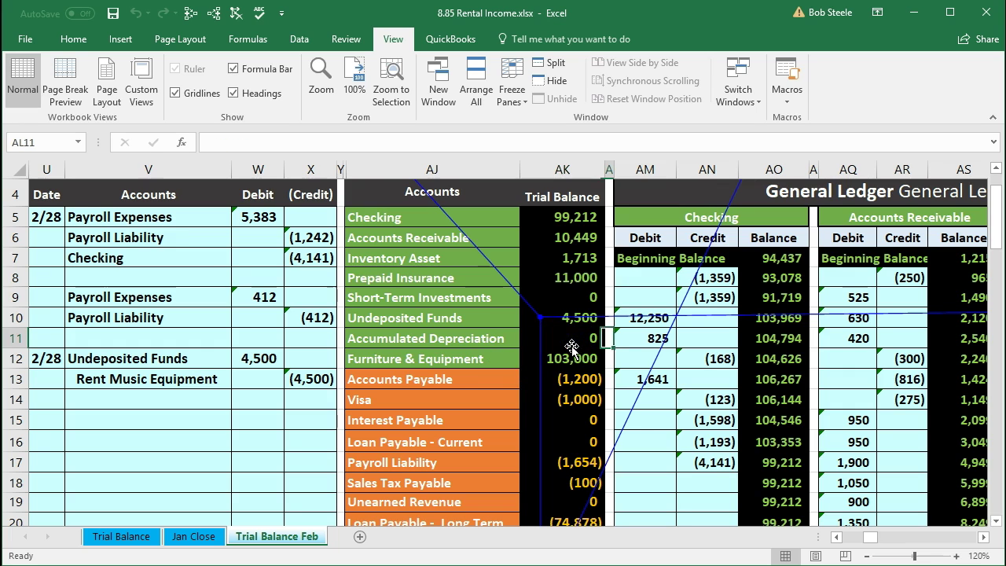
pyautogui.press('Right')
pyautogui.press('Right')
pyautogui.press('Right')
pyautogui.press('Right')
pyautogui.press('Right')
pyautogui.press('Right')
pyautogui.press('Right')
pyautogui.press('Right')
pyautogui.press('Right')
pyautogui.press('Right')
pyautogui.press('Right')
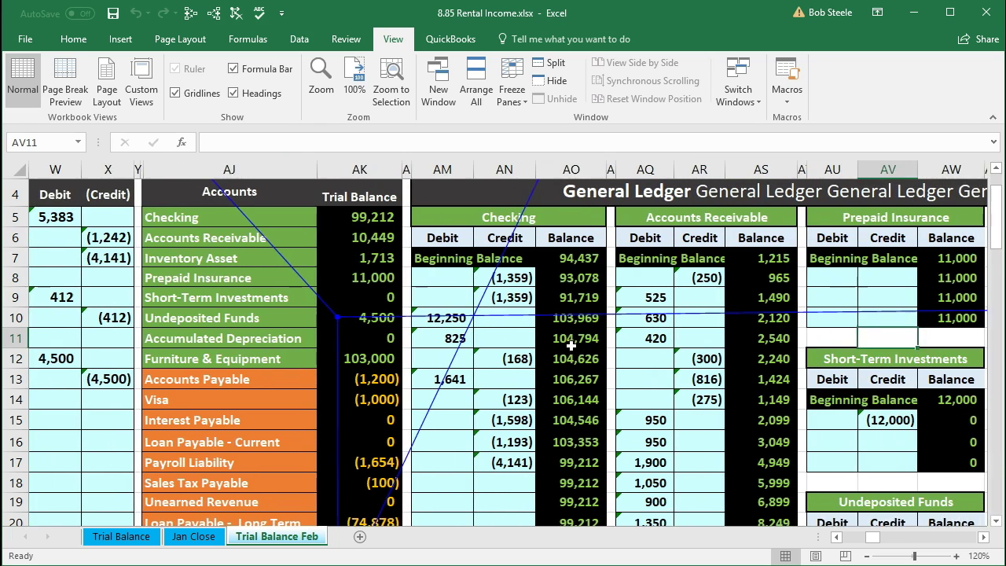
pyautogui.press('Right')
pyautogui.press('Right')
pyautogui.press('Right')
pyautogui.press('Right')
pyautogui.press('Right')
pyautogui.press('Right')
pyautogui.press('Right')
pyautogui.press('Right')
pyautogui.press('Right')
pyautogui.press('Right')
pyautogui.press('Right')
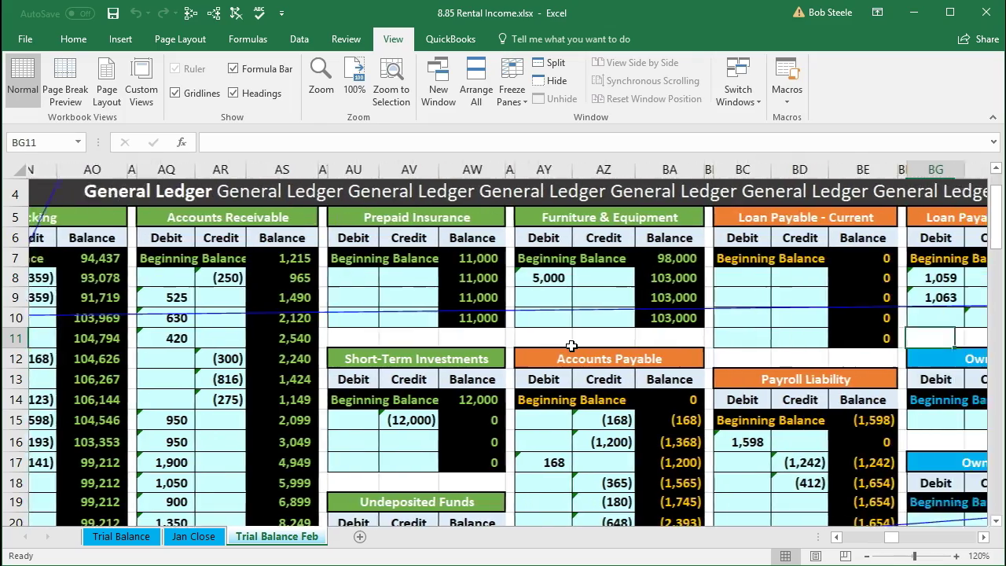
pyautogui.press('Right')
pyautogui.press('Right')
pyautogui.press('Right')
pyautogui.press('Right')
pyautogui.press('Right')
pyautogui.press('Right')
pyautogui.press('Right')
pyautogui.press('Right')
pyautogui.press('Right')
pyautogui.press('Right')
pyautogui.press('Right')
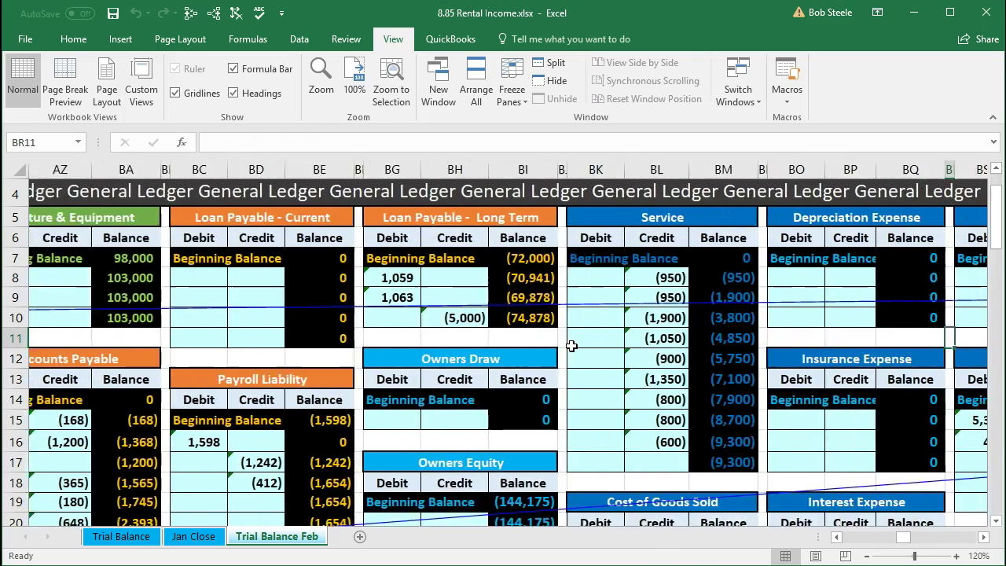
pyautogui.press('Right')
pyautogui.press('Right')
pyautogui.press('Right')
pyautogui.press('Right')
pyautogui.press('Right')
pyautogui.press('Right')
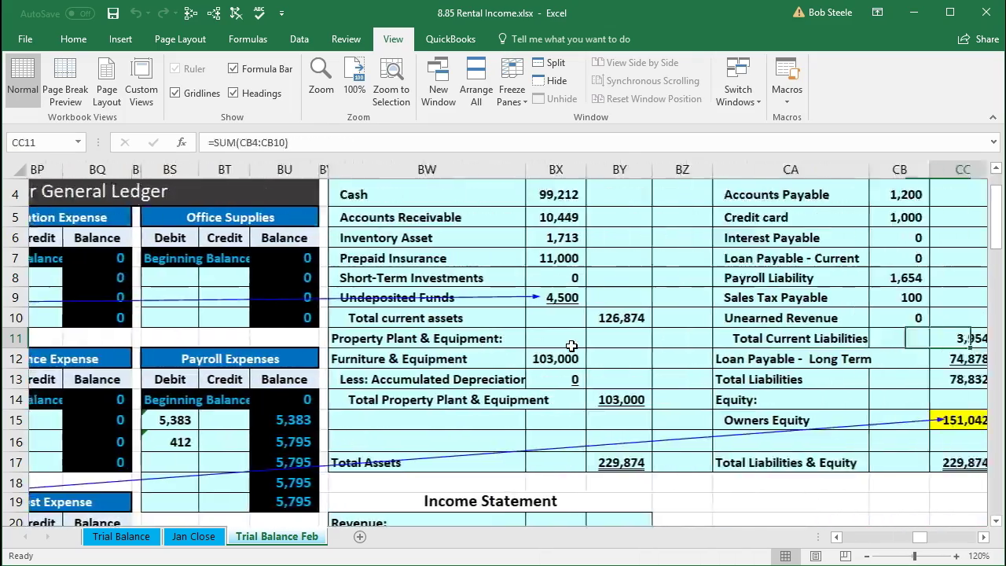
pyautogui.scroll(1, 571, 344)
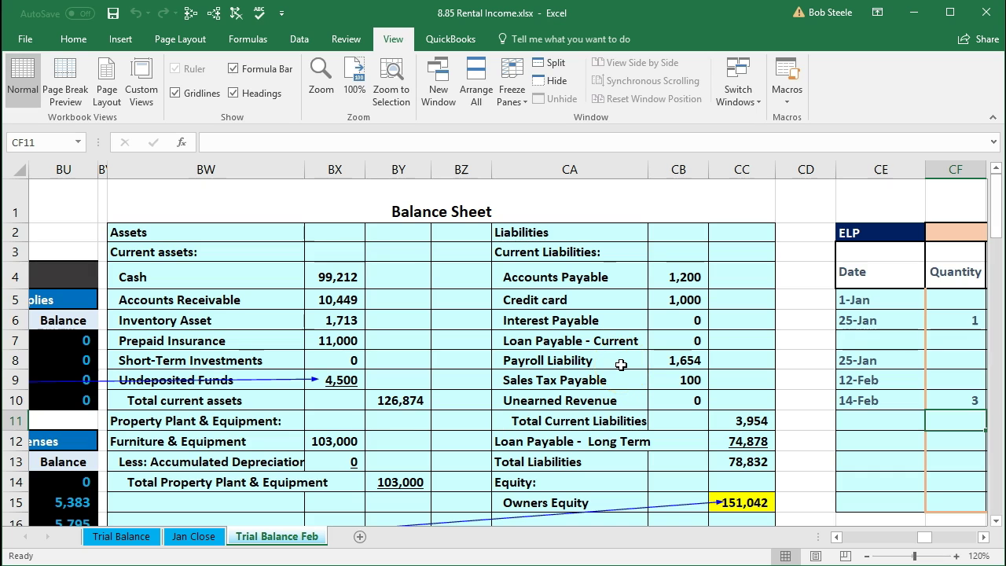
pyautogui.click(348, 382)
pyautogui.scroll(-1, 487, 402)
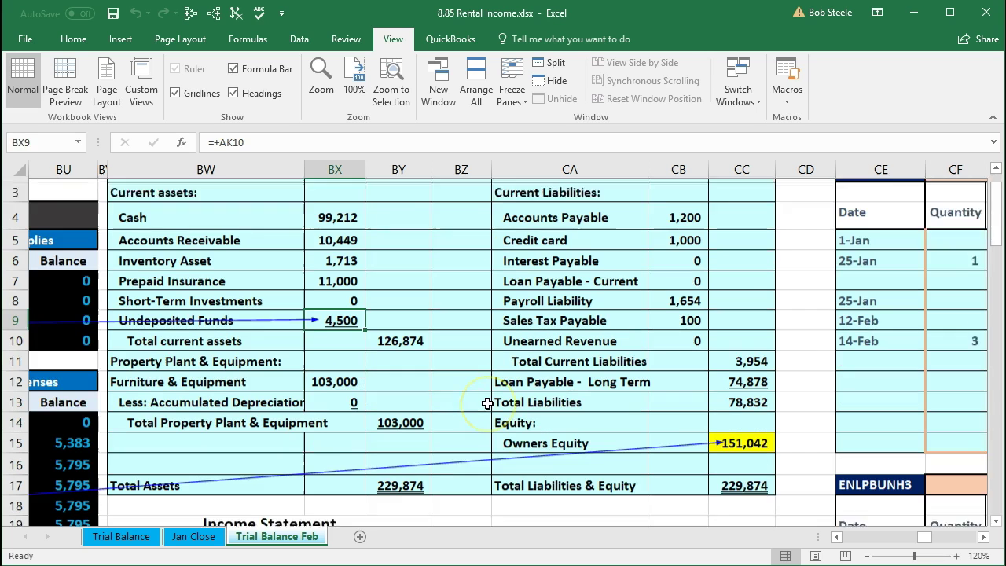
# - Compare Total Assets in BY17 with Total Liabilities & Equity in CC17 on the balance sheet
pyautogui.scroll(-1, 487, 403)
pyautogui.click(407, 462)
pyautogui.scroll(-1, 427, 463)
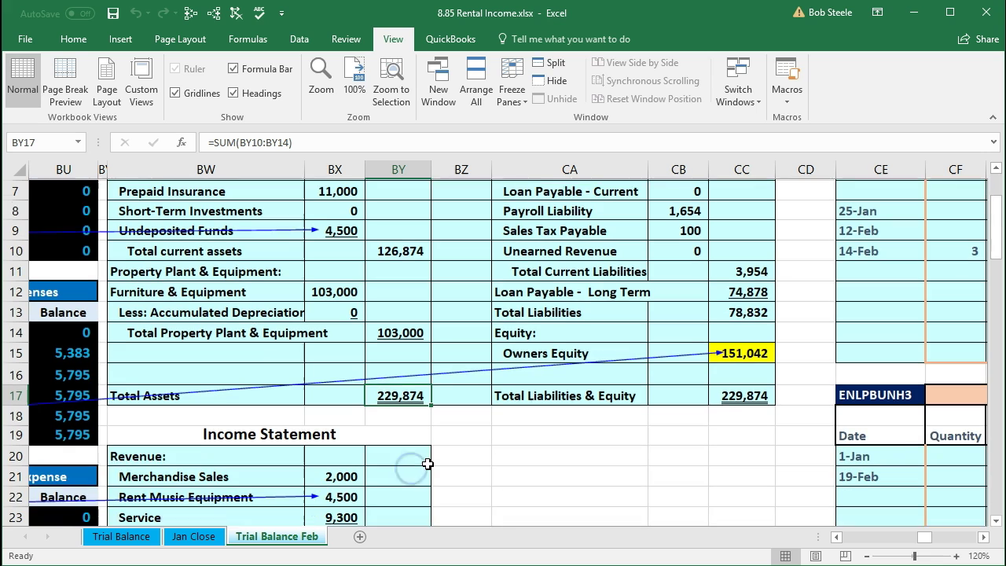
pyautogui.click(734, 395)
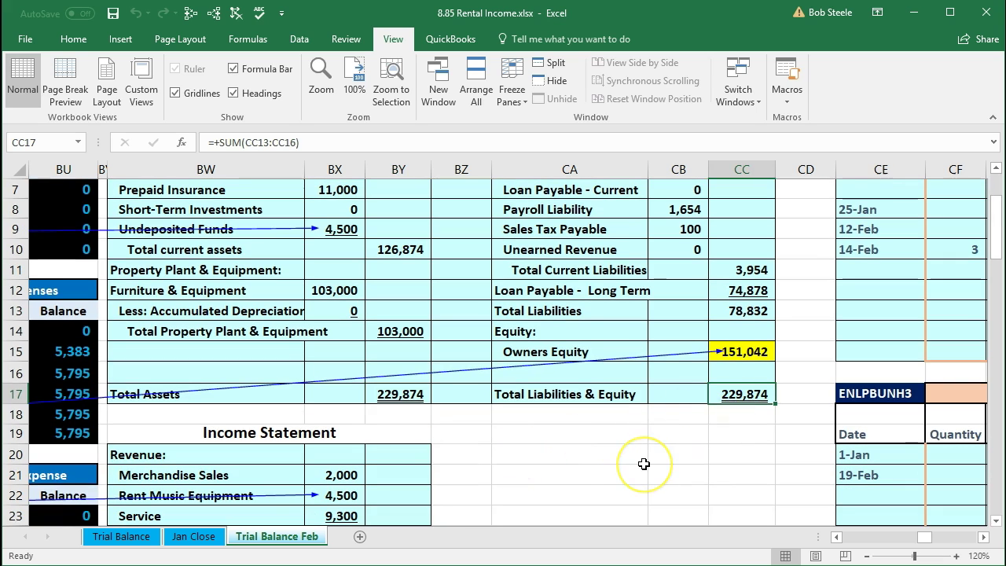
# - Inspect the Rent Music Equipment formula in BX22 and the Total revenue formula in BY24 on the income statement
pyautogui.scroll(-3, 643, 464)
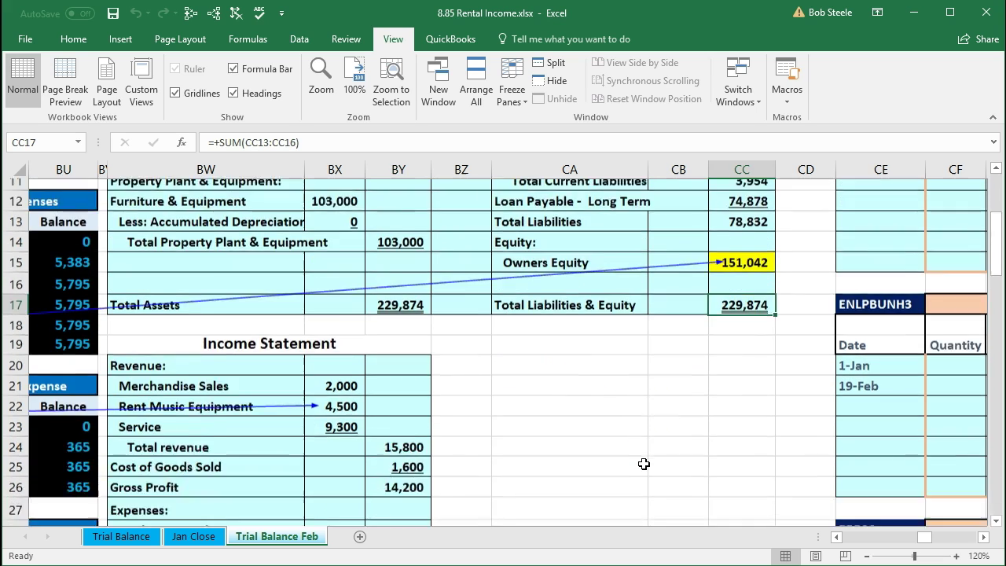
pyautogui.click(358, 314)
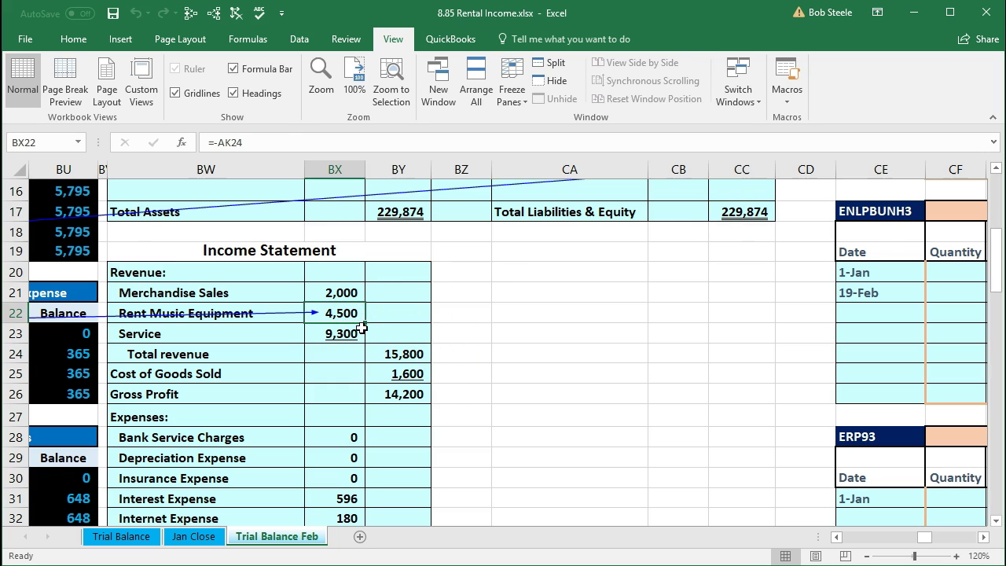
pyautogui.click(402, 355)
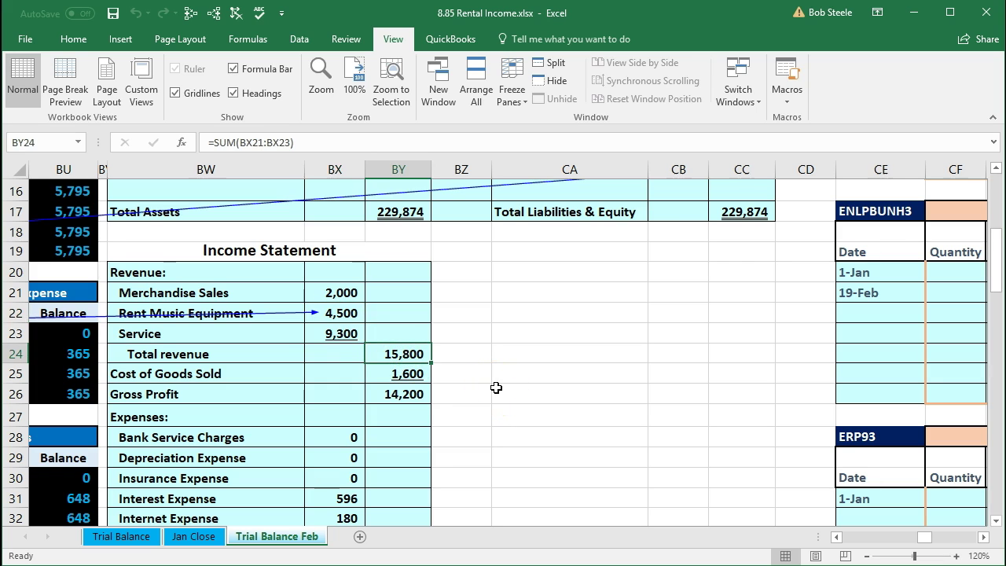
# - Trace Net Income from BY42 into BX47 and the Ending Owner's Equity in BY50 of the Statement of Owner's Equity
pyautogui.scroll(-5, 495, 387)
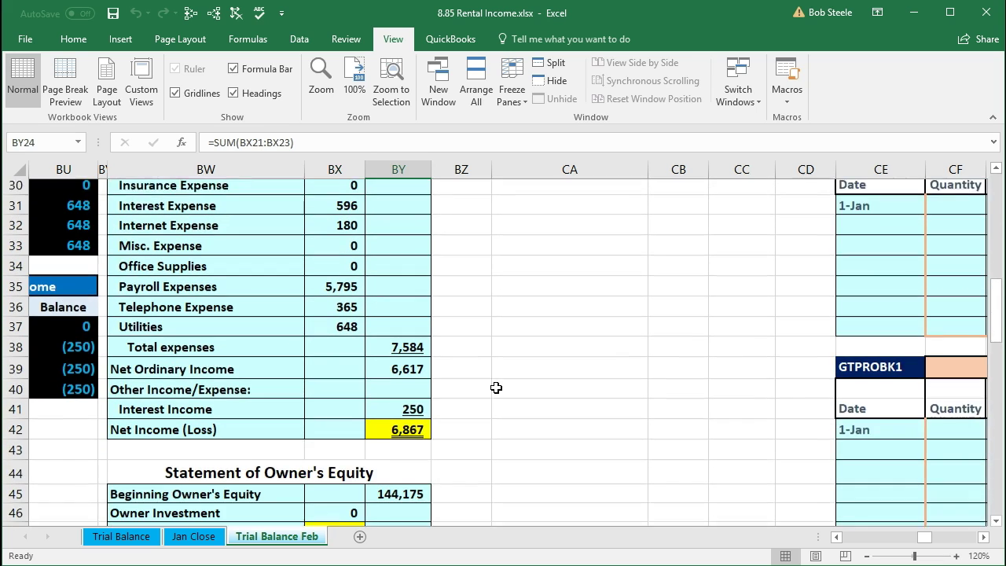
pyautogui.click(428, 410)
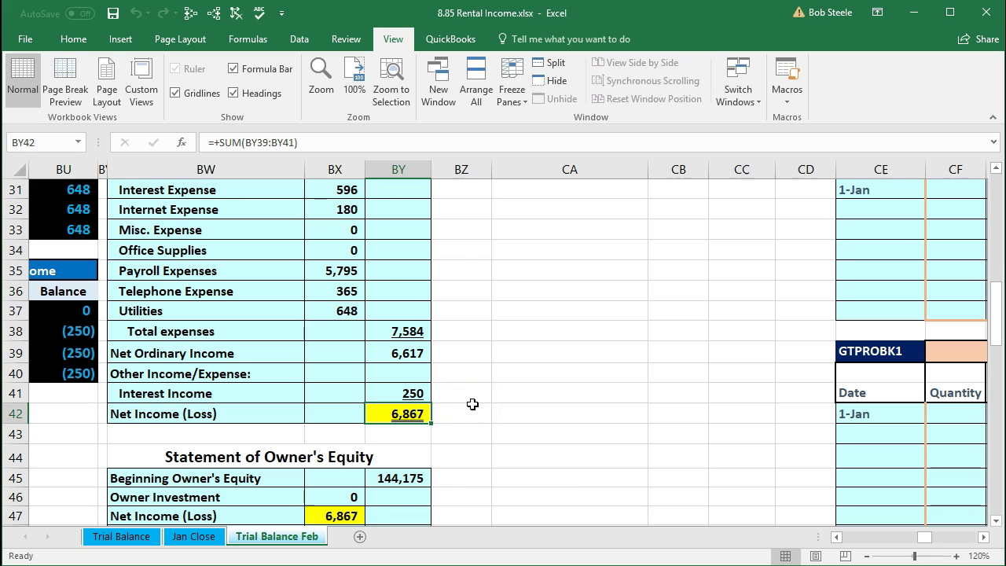
pyautogui.scroll(-2, 472, 404)
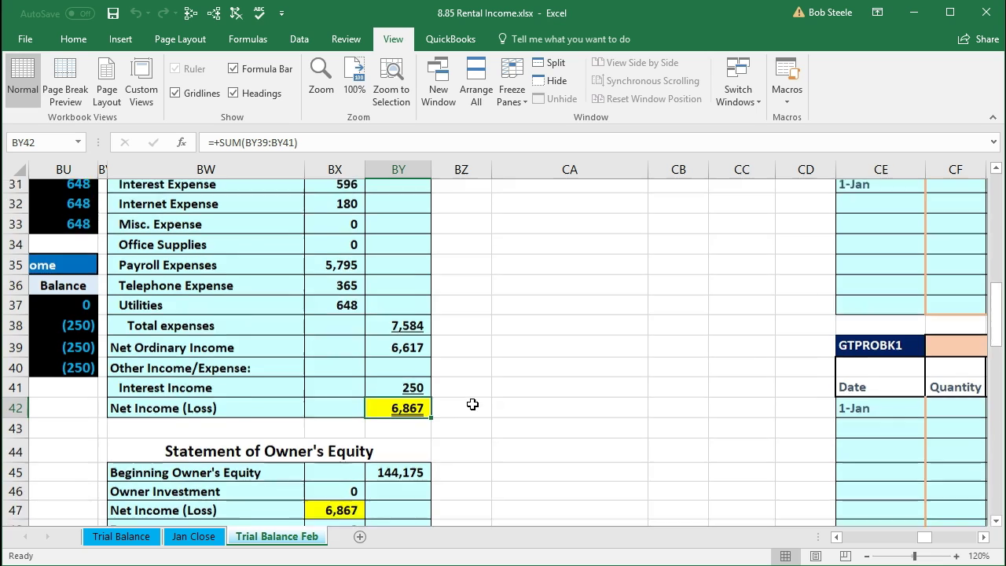
pyautogui.click(345, 398)
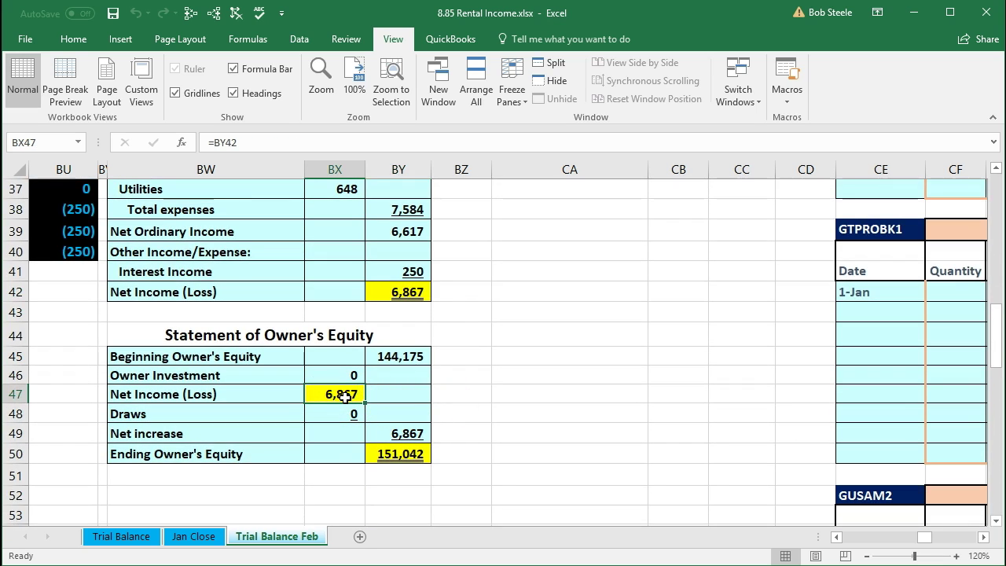
pyautogui.click(387, 460)
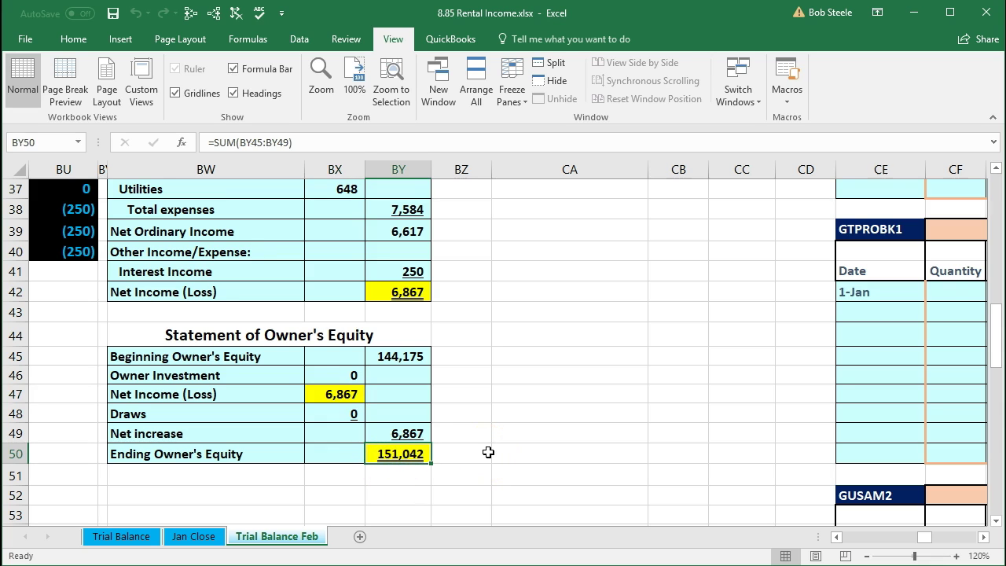
# - Check the Owners Equity formula in CC15 of the balance sheet against the ending owner's equity
pyautogui.scroll(9, 488, 452)
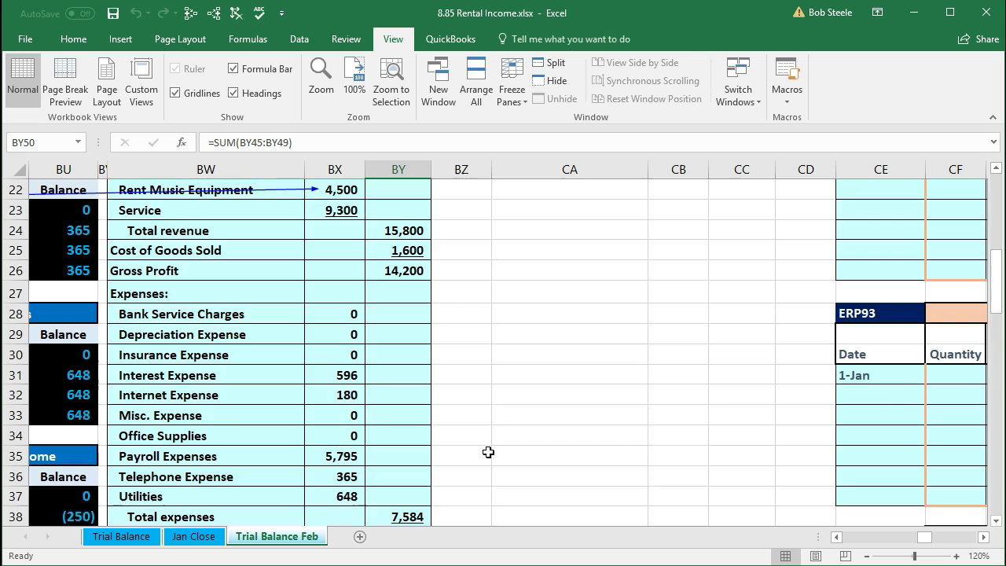
pyautogui.click(719, 291)
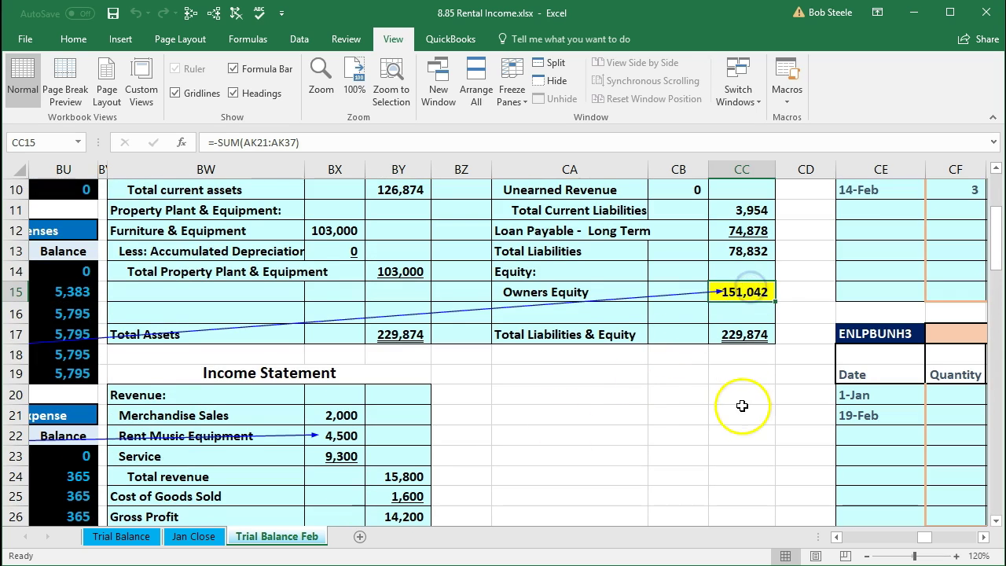
pyautogui.scroll(1, 692, 407)
pyautogui.click(623, 405)
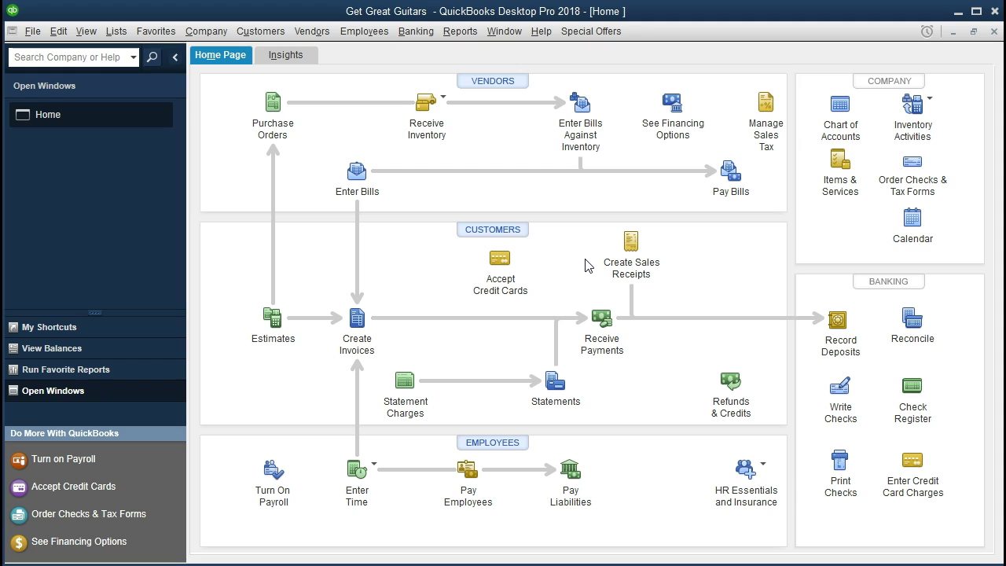
pyautogui.click(35, 39)
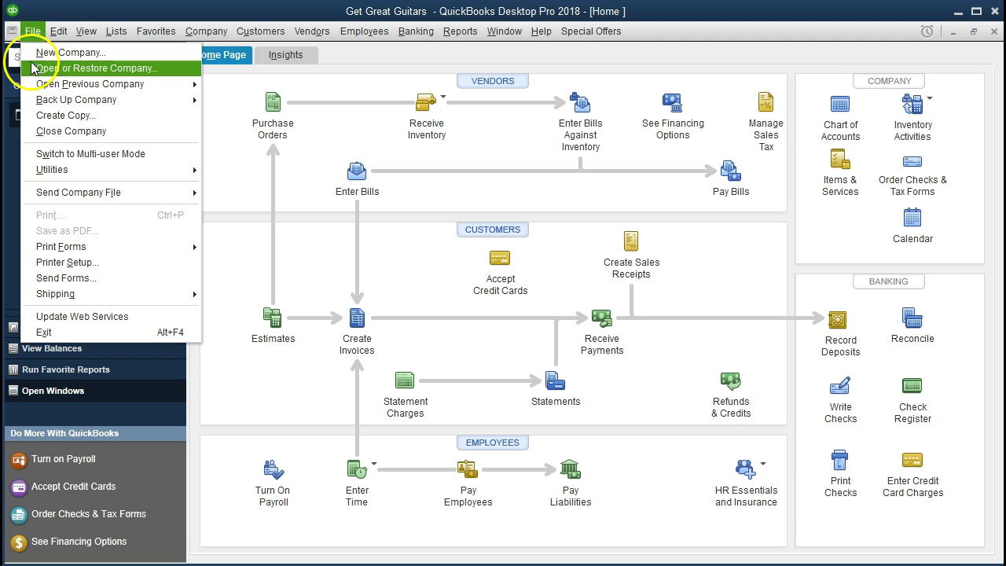
pyautogui.click(33, 35)
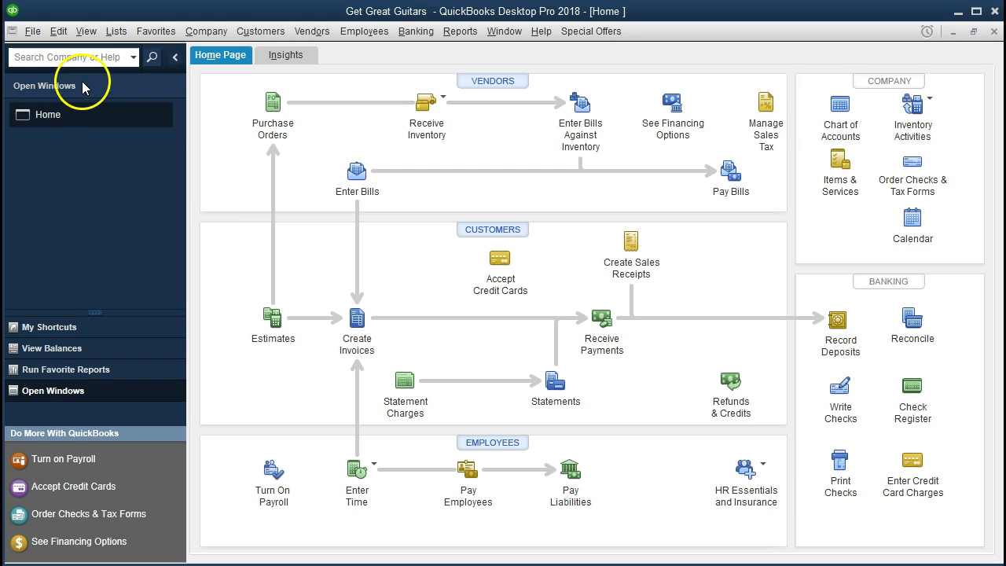
pyautogui.click(88, 31)
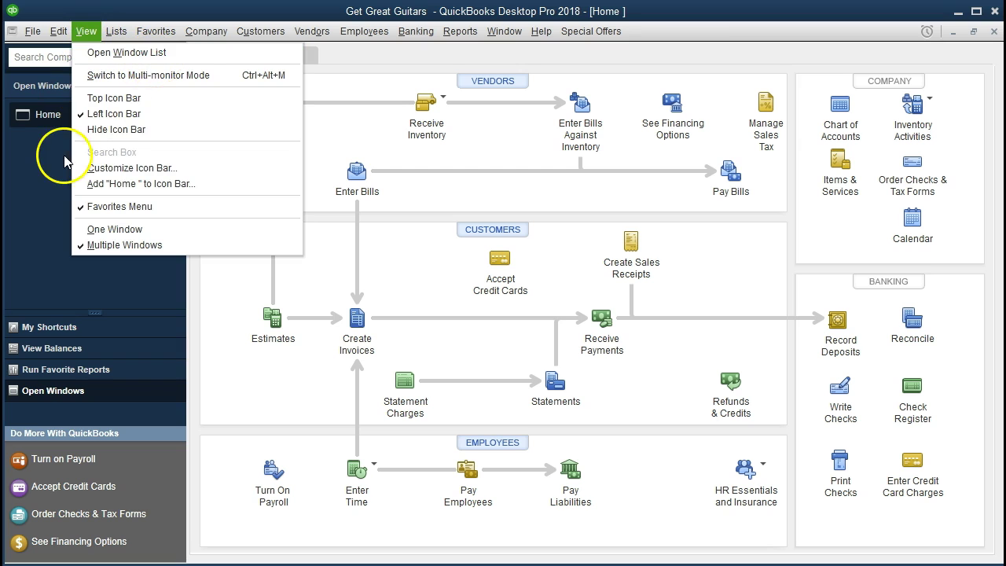
pyautogui.click(42, 172)
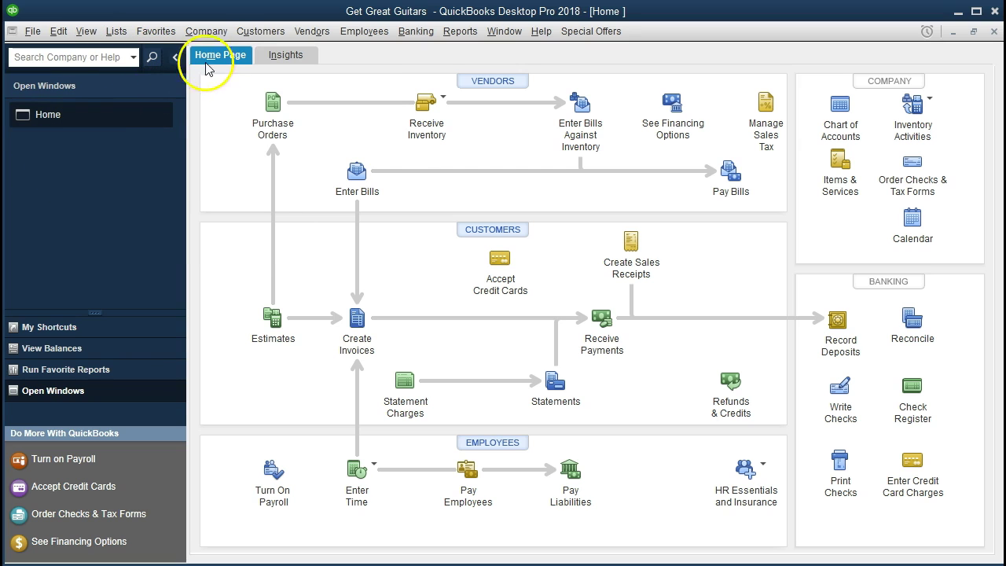
# - Display the company Home Page in QuickBooks Desktop
pyautogui.click(205, 32)
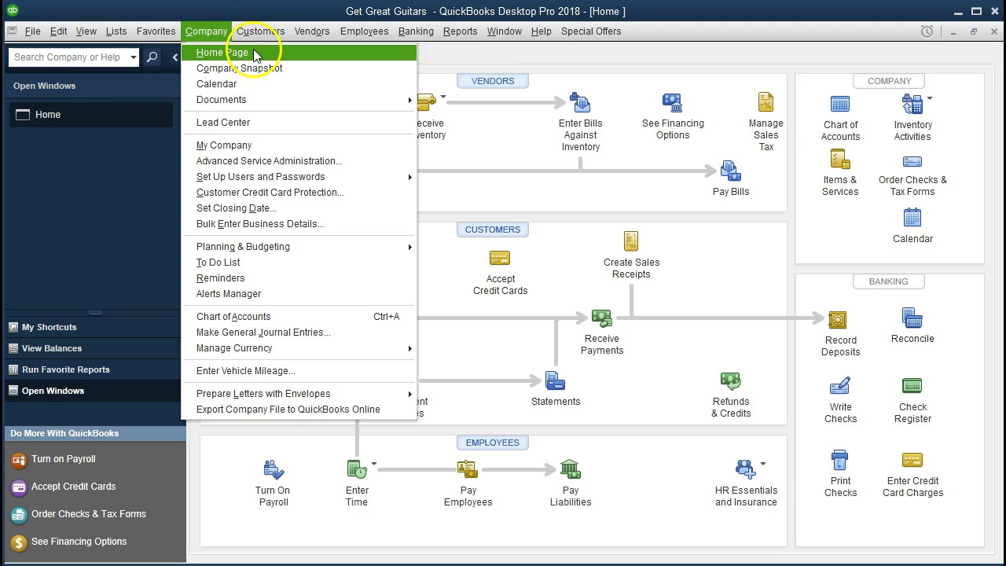
pyautogui.click(254, 53)
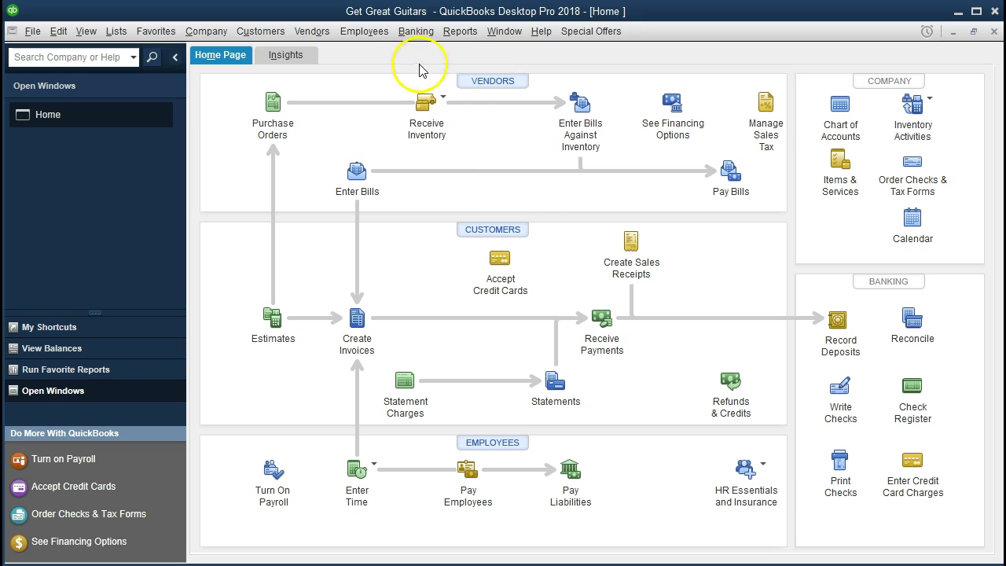
# - Run the Profit & Loss Standard report for 01/01/2021 through 12/31/2021 and examine its income lines
pyautogui.click(468, 36)
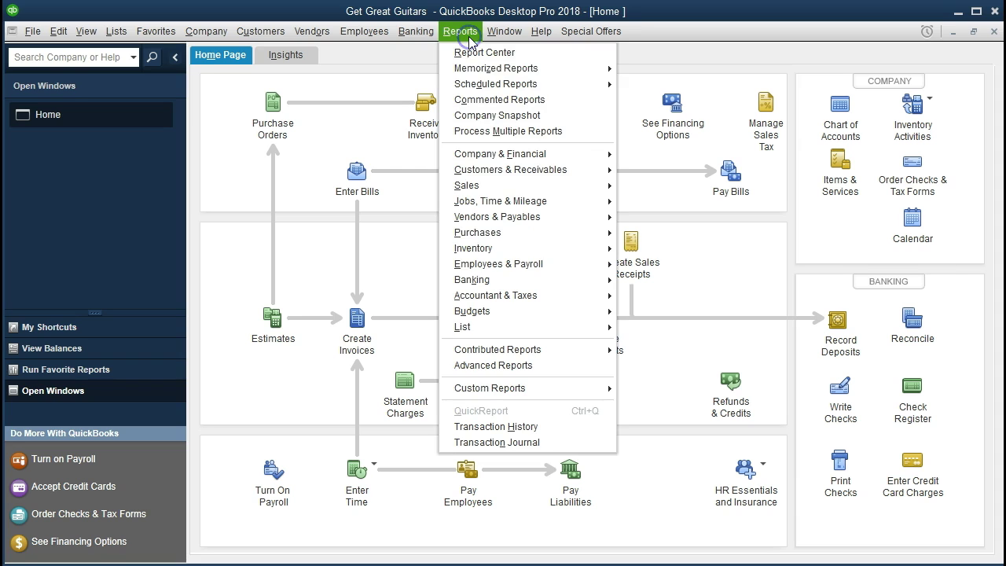
pyautogui.moveTo(548, 157)
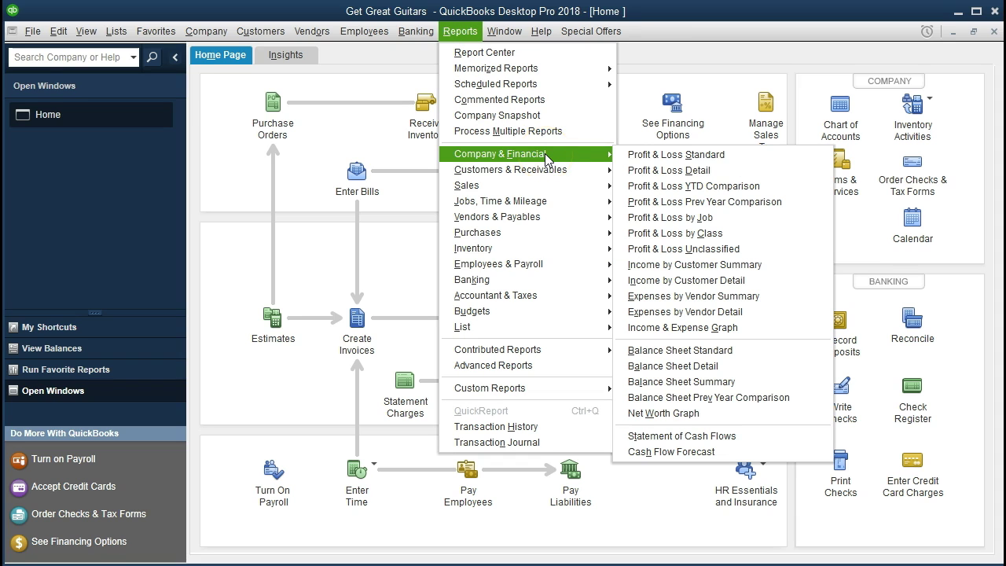
pyautogui.click(746, 160)
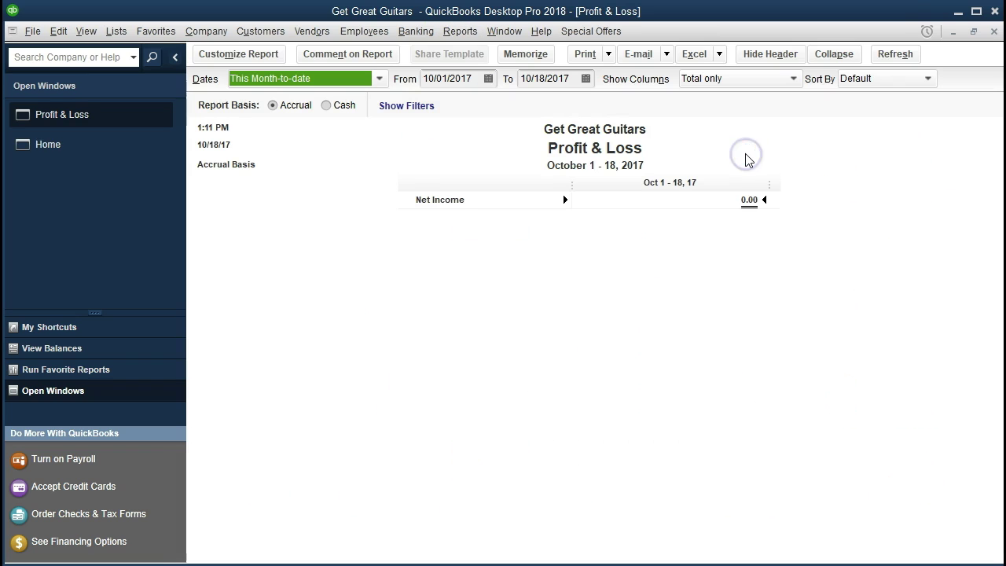
pyautogui.press('Tab')
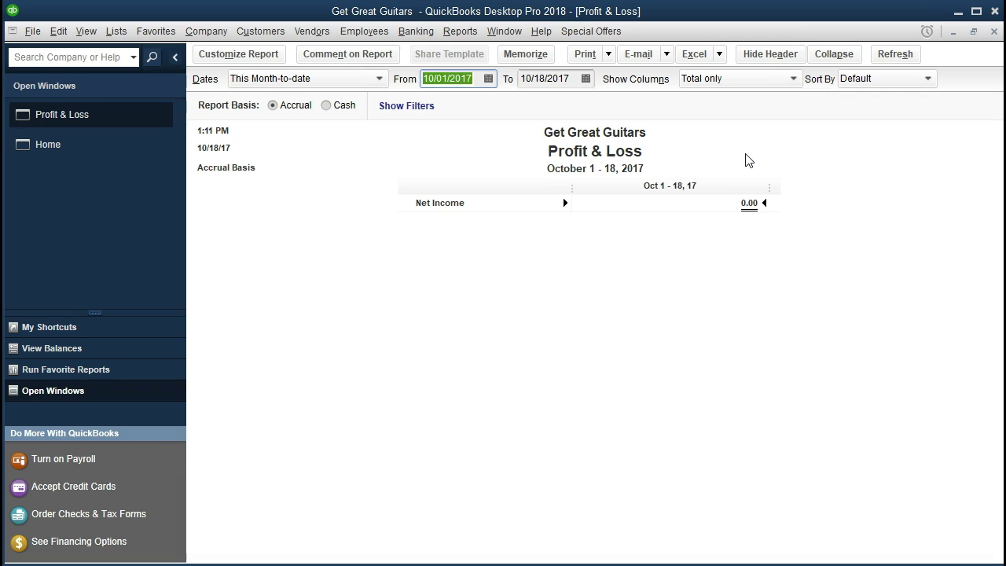
pyautogui.write('010121')
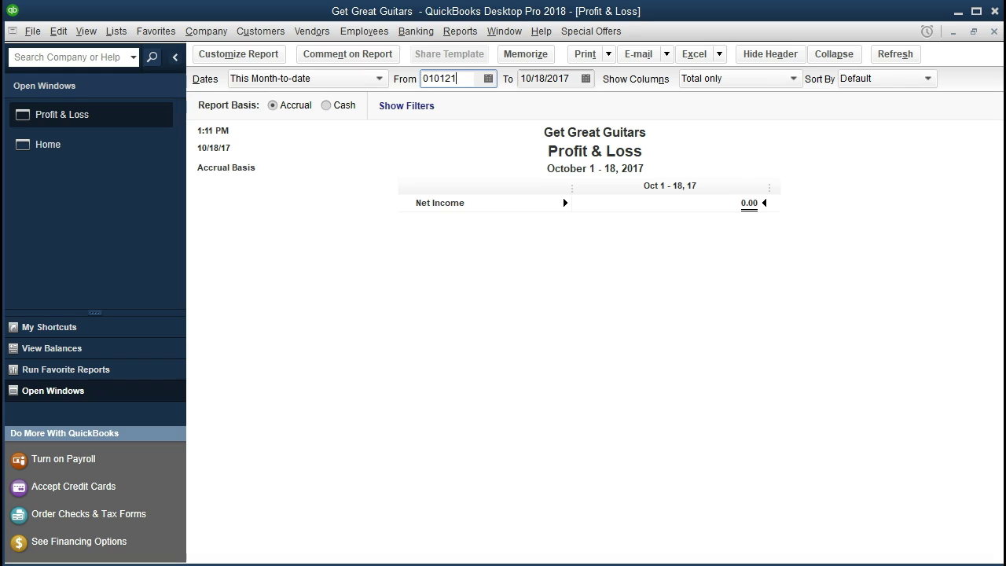
pyautogui.press('Tab')
pyautogui.write('12/31/2021')
pyautogui.press('Tab')
pyautogui.click(658, 360)
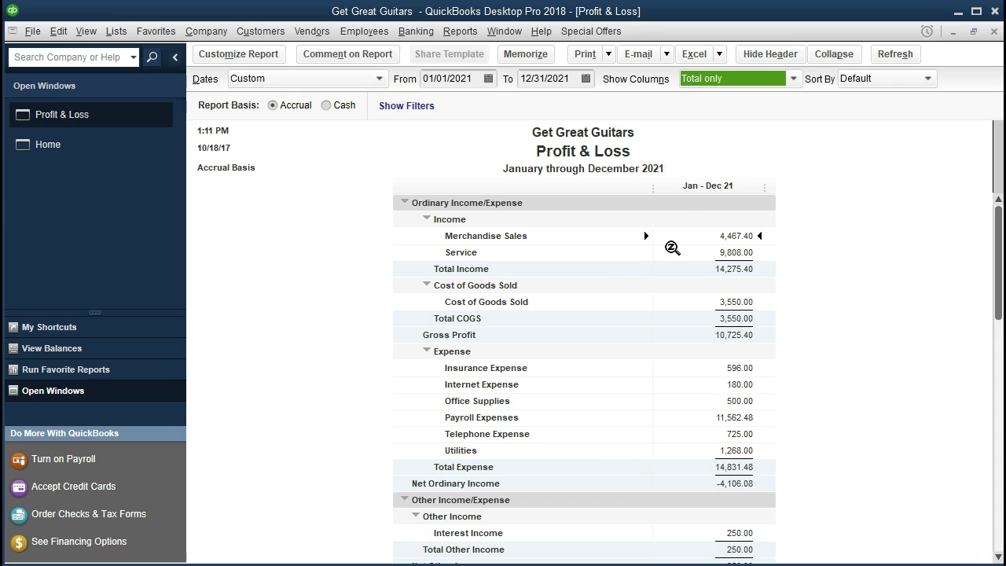
pyautogui.click(676, 250)
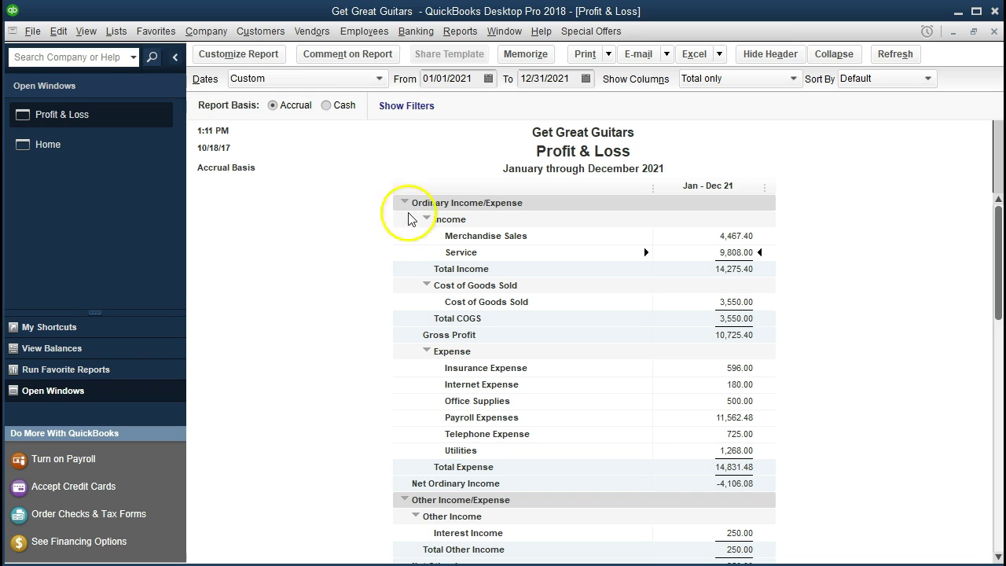
# - Open the Chart of Accounts to examine the existing income accounts
pyautogui.click(118, 31)
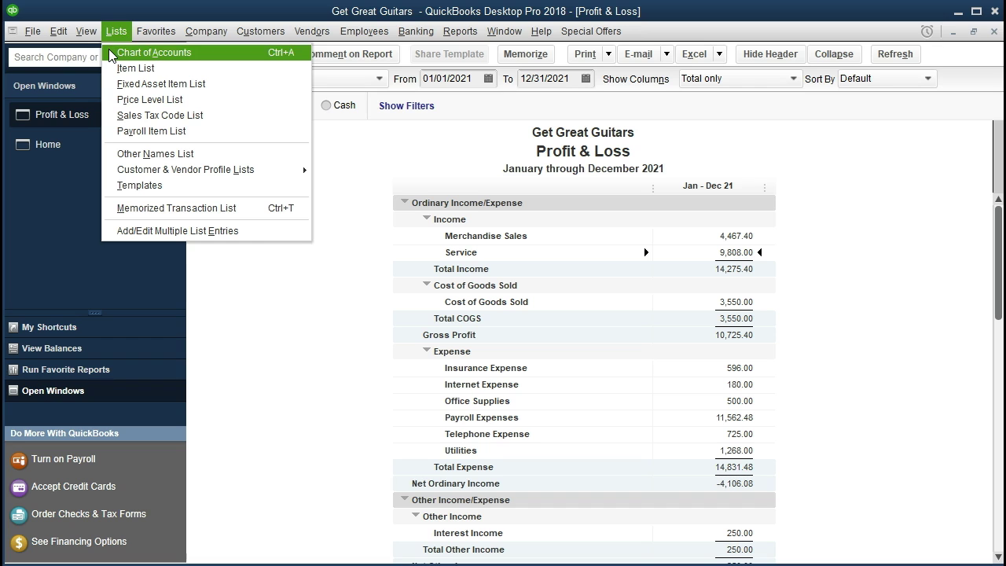
pyautogui.click(111, 53)
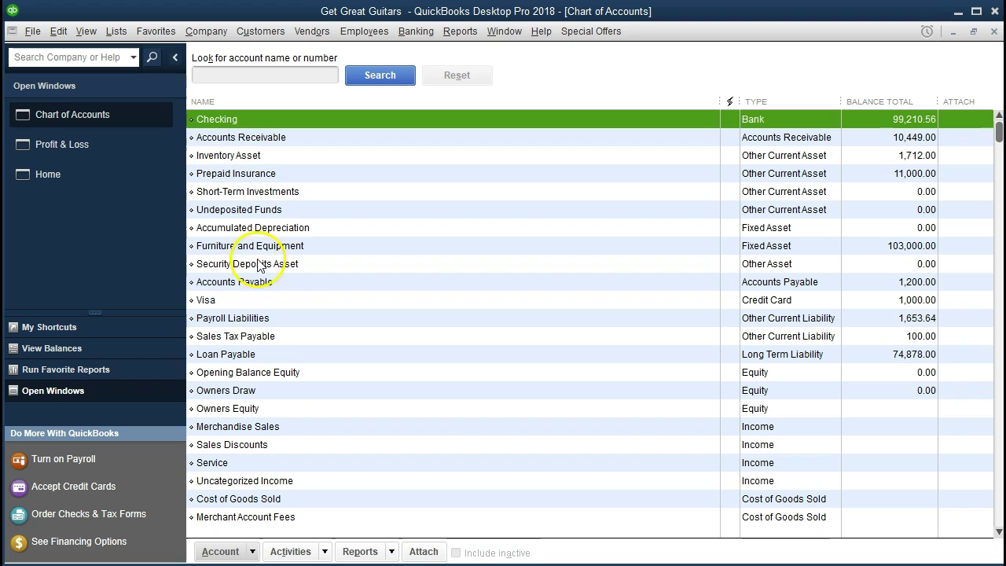
# - Review the available account actions and the income accounts in the Chart of Accounts, and close the list
pyautogui.click(253, 552)
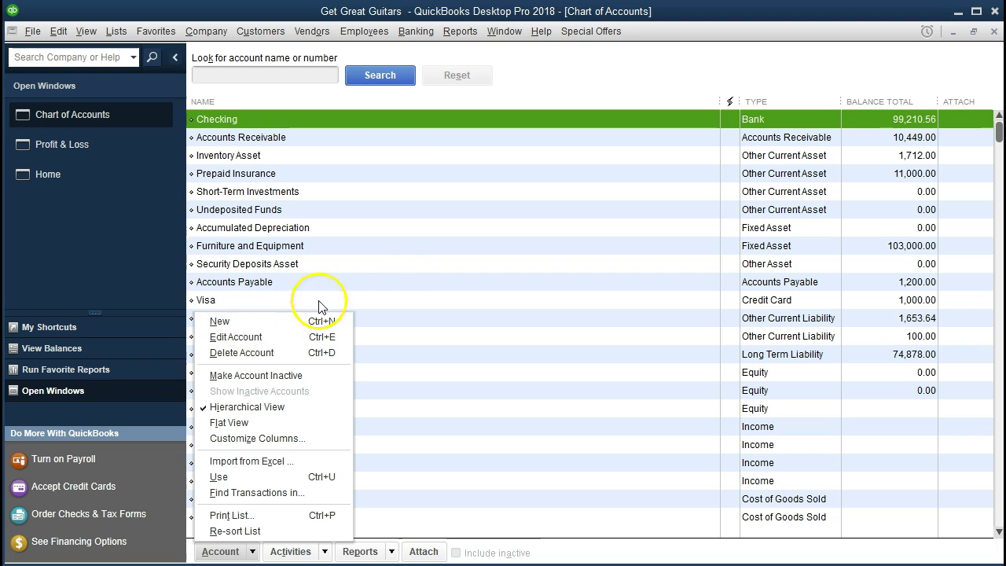
pyautogui.click(391, 282)
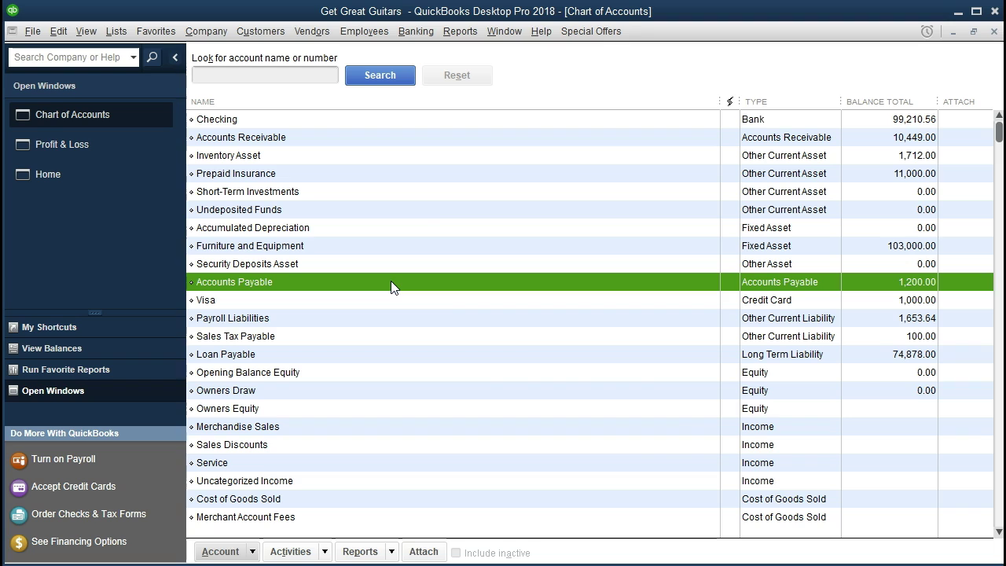
pyautogui.click(652, 426)
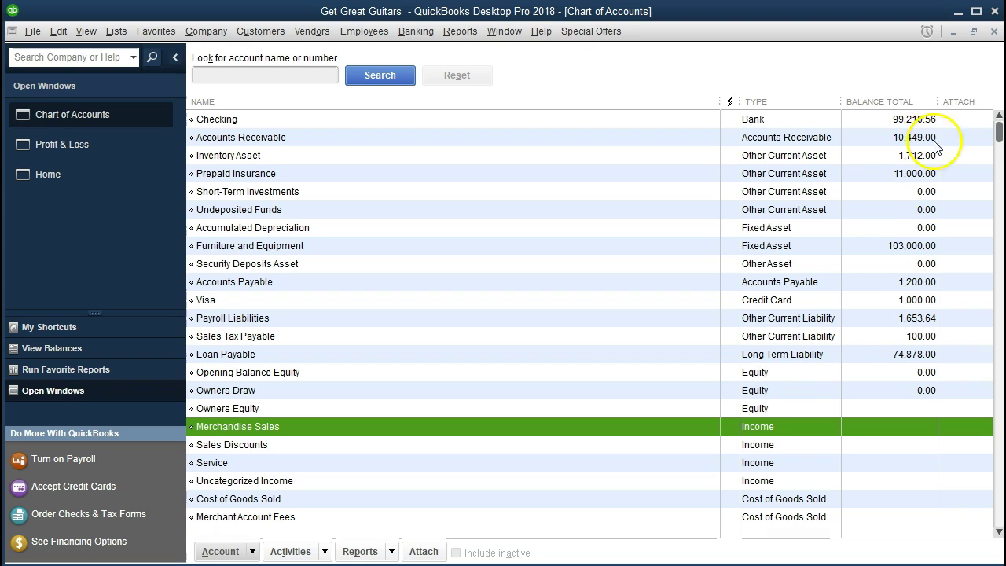
pyautogui.click(994, 32)
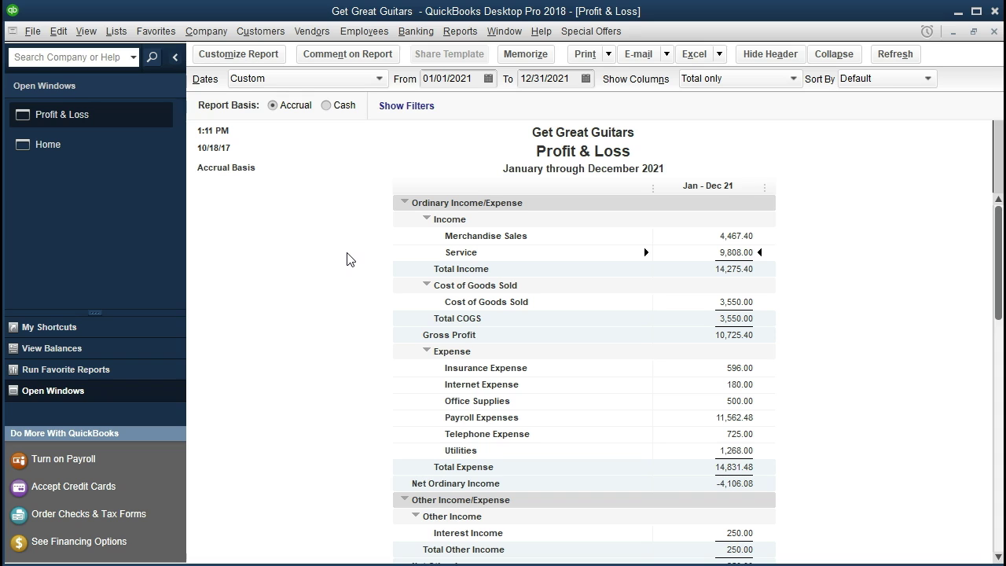
# - Open the Item List to examine the existing service items and their linked accounts, and close the list
pyautogui.click(120, 32)
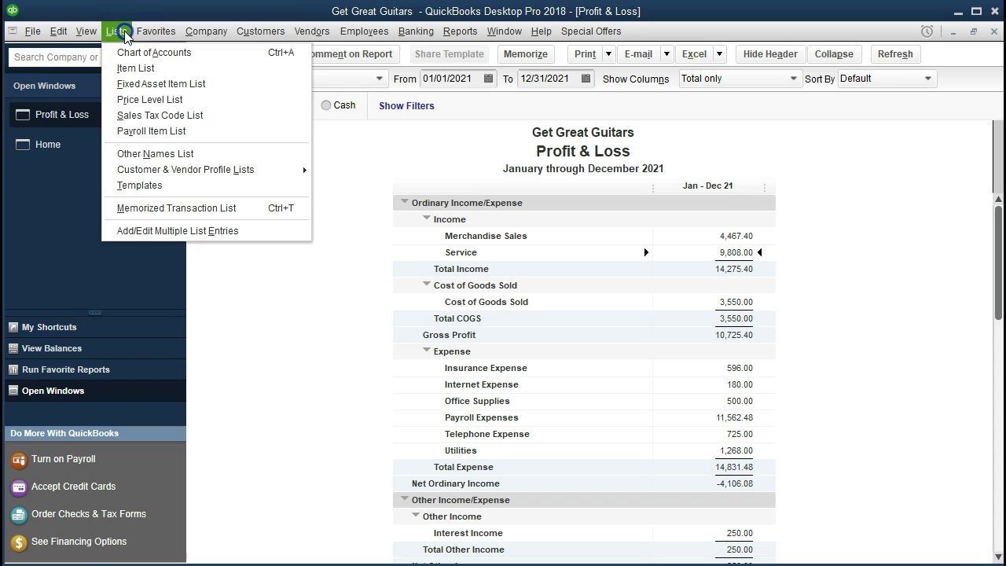
pyautogui.click(172, 70)
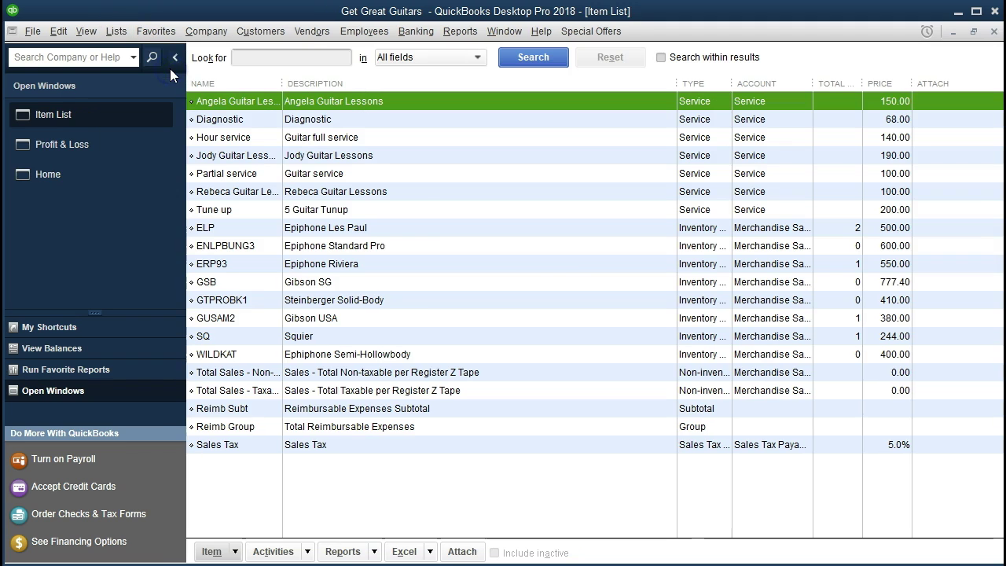
pyautogui.click(597, 192)
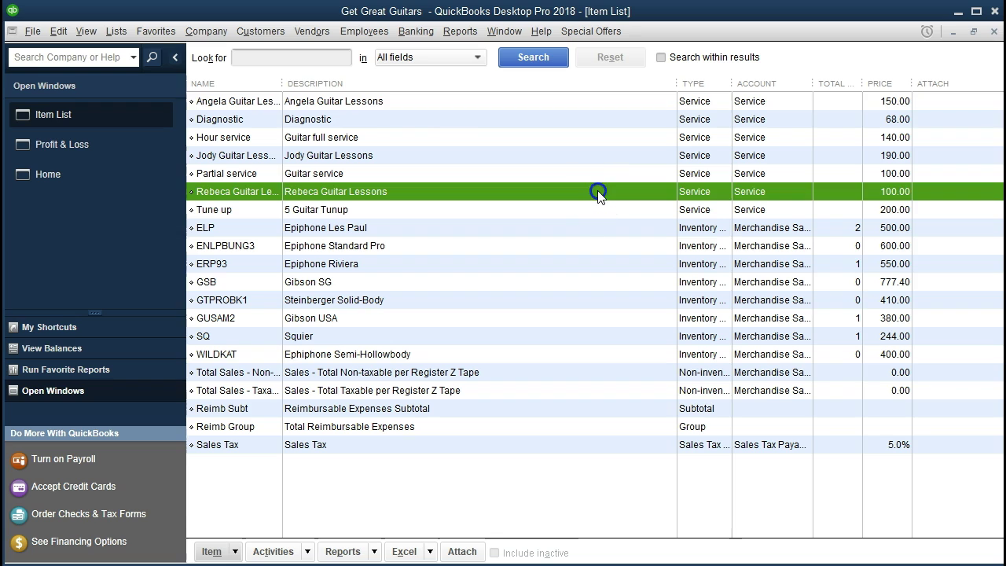
pyautogui.press('Up')
pyautogui.press('Up')
pyautogui.press('Up')
pyautogui.press('Up')
pyautogui.press('Up')
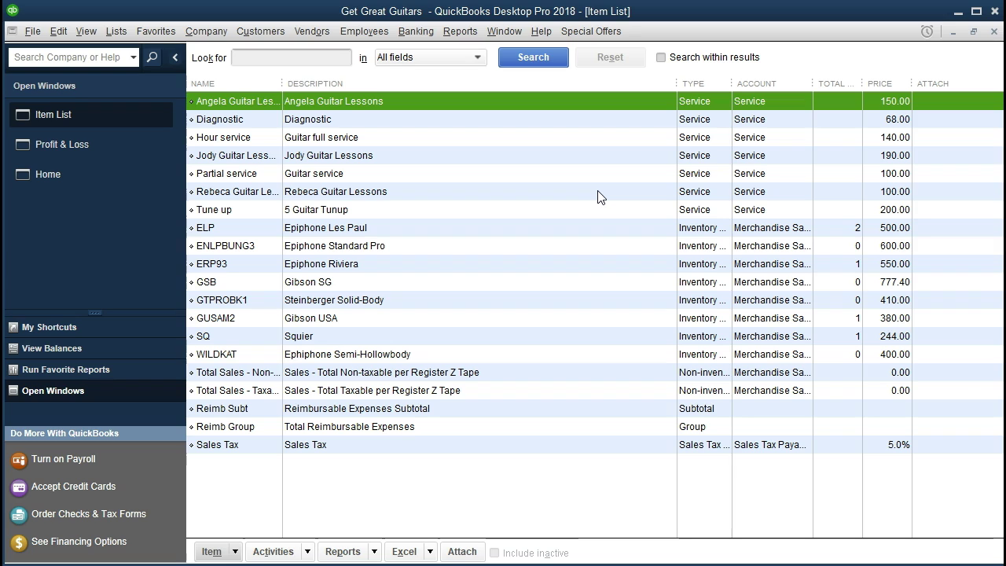
pyautogui.click(993, 31)
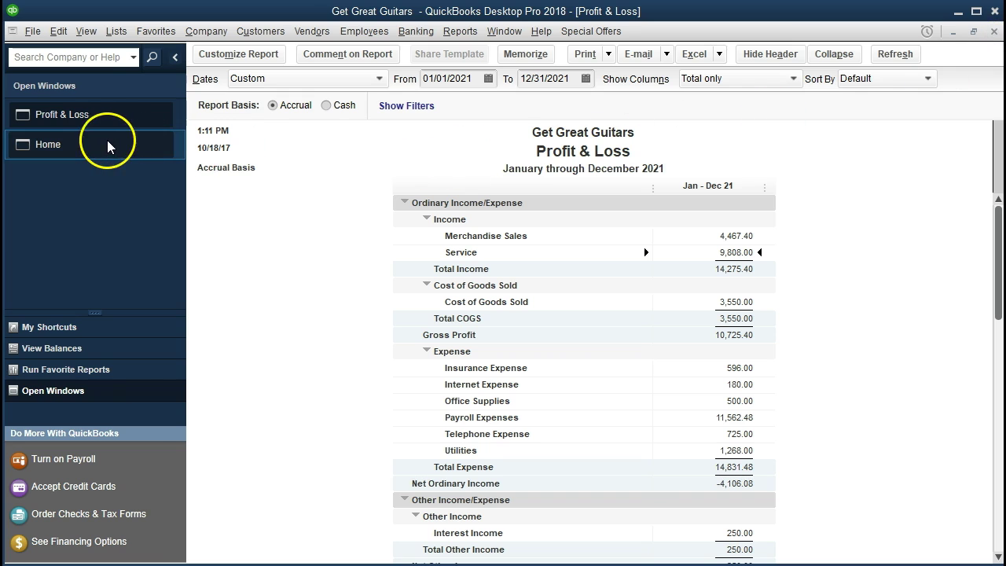
# - Start a new sales receipt from the Home Page and select Music Stuff Store as the customer
pyautogui.click(107, 144)
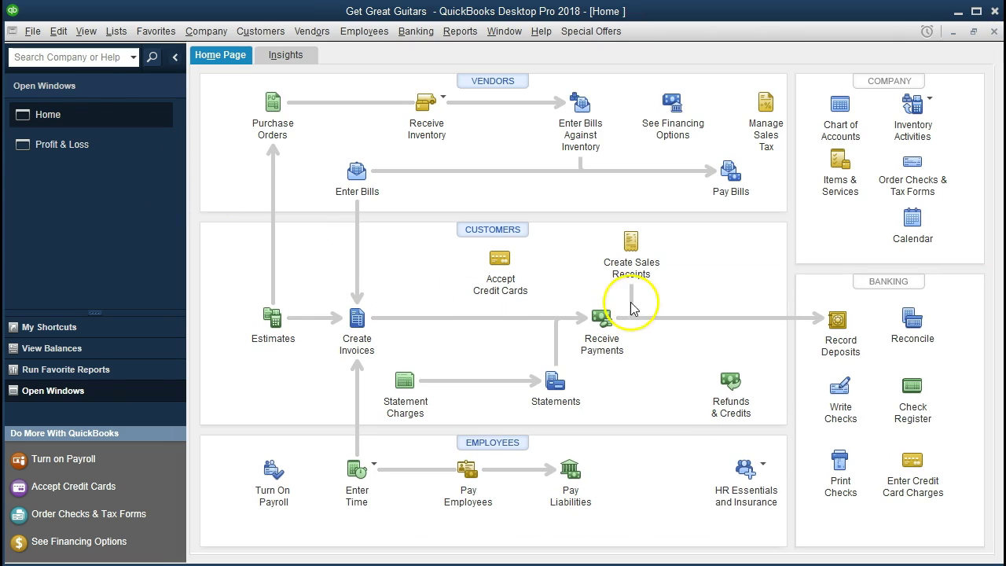
pyautogui.click(641, 261)
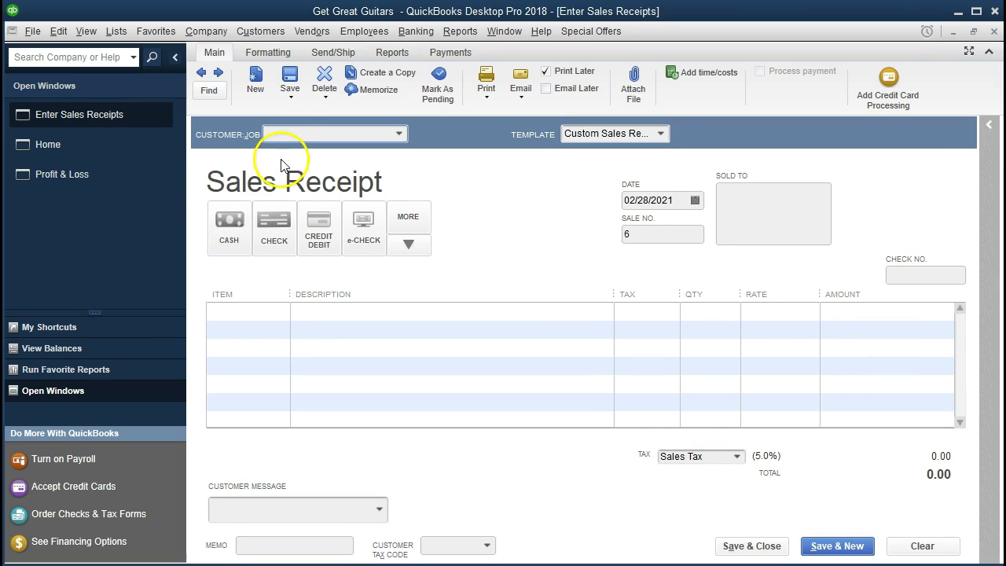
pyautogui.click(291, 131)
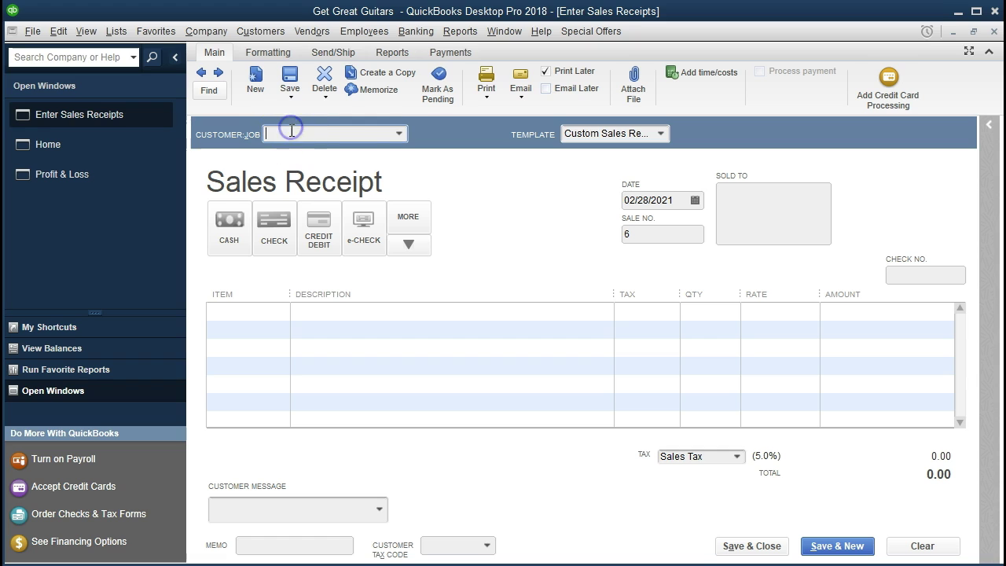
pyautogui.click(399, 134)
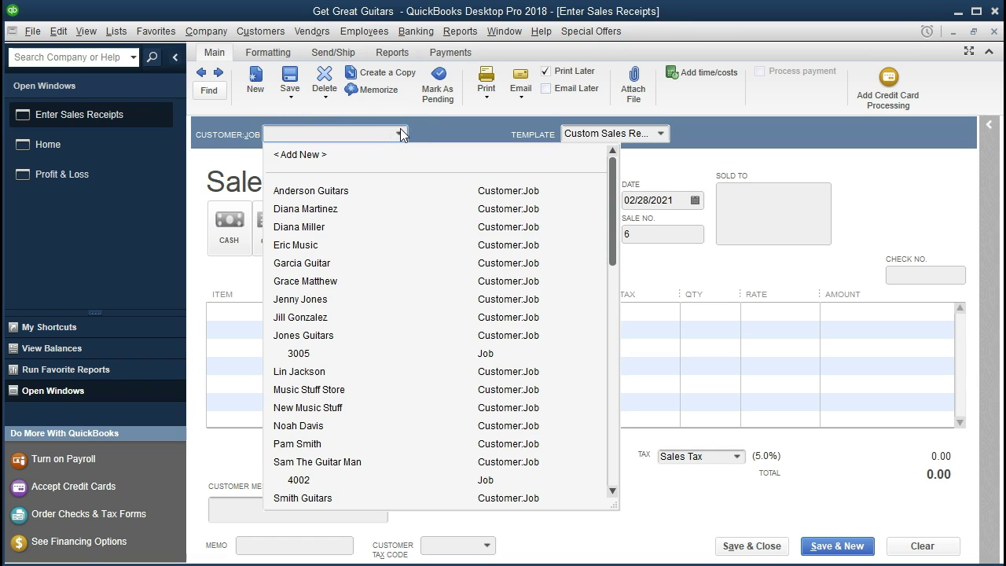
pyautogui.click(400, 132)
pyautogui.click(339, 133)
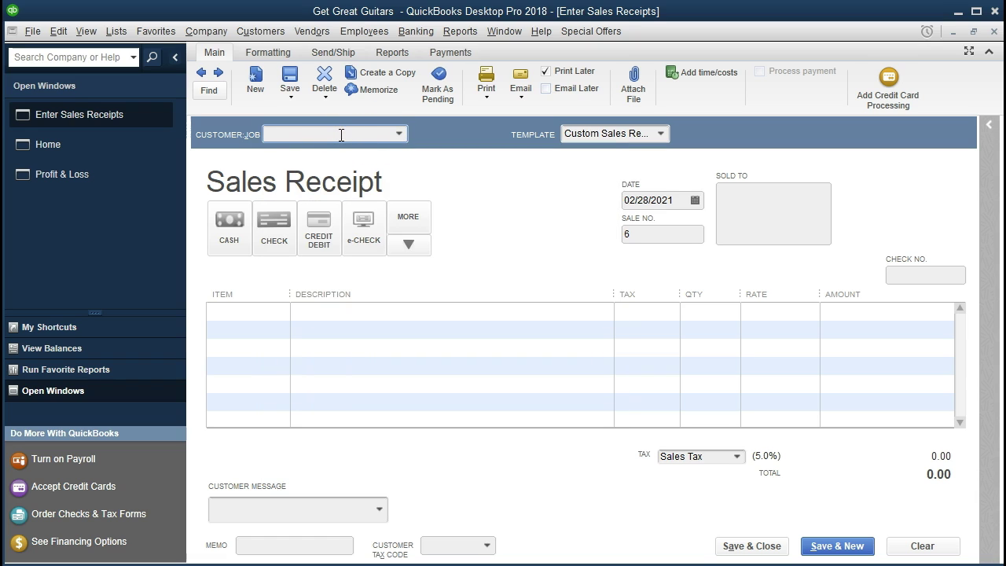
pyautogui.write('Music Stuff Store')
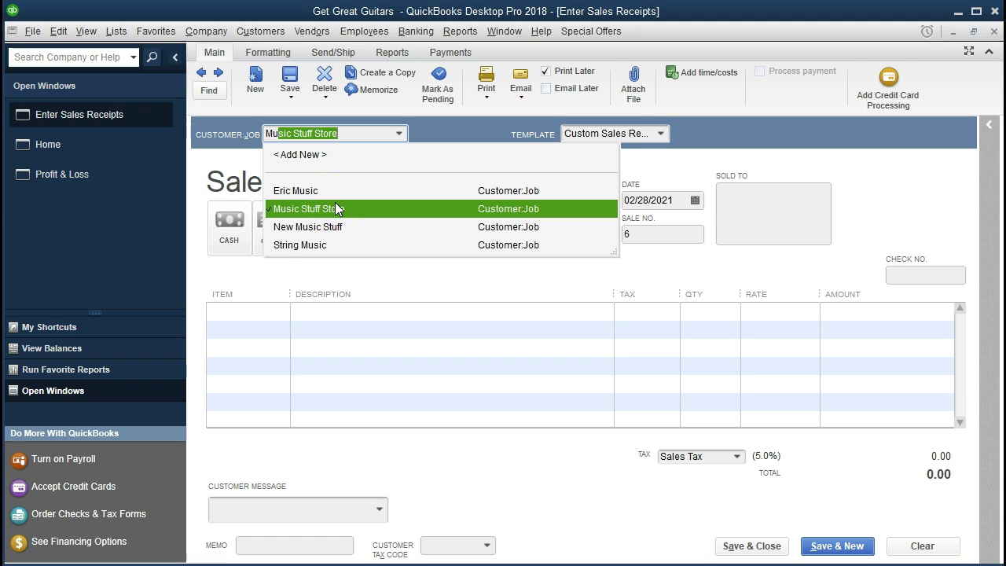
pyautogui.click(335, 205)
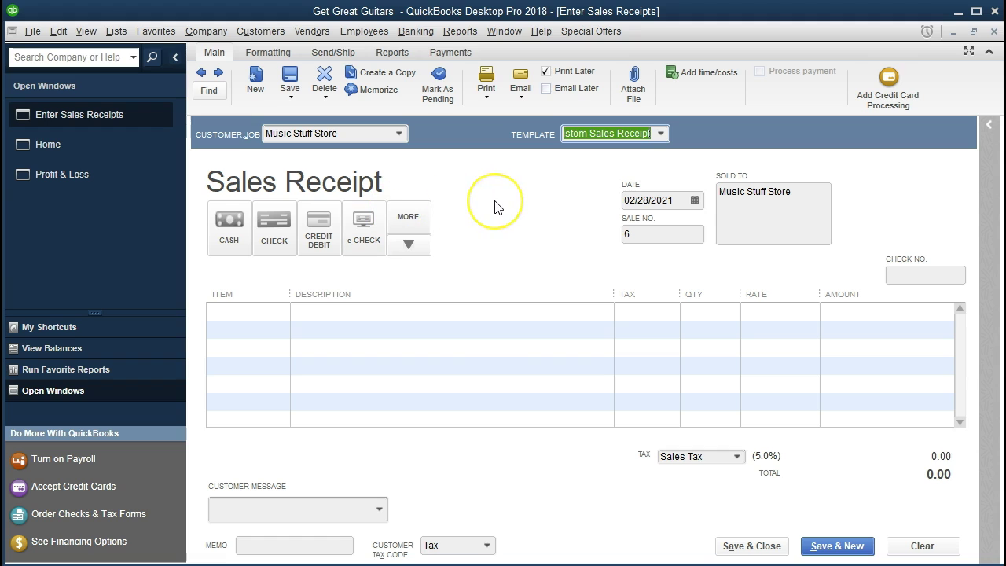
pyautogui.press('Tab')
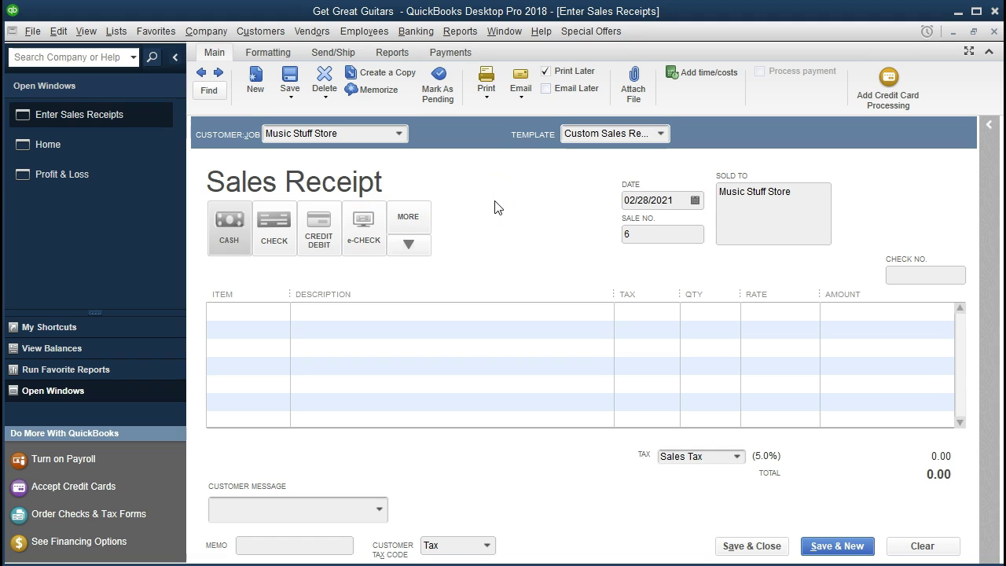
# - Set the sales receipt's payment method to Check with check number 6472, keeping the date 02/28/2021
pyautogui.click(276, 240)
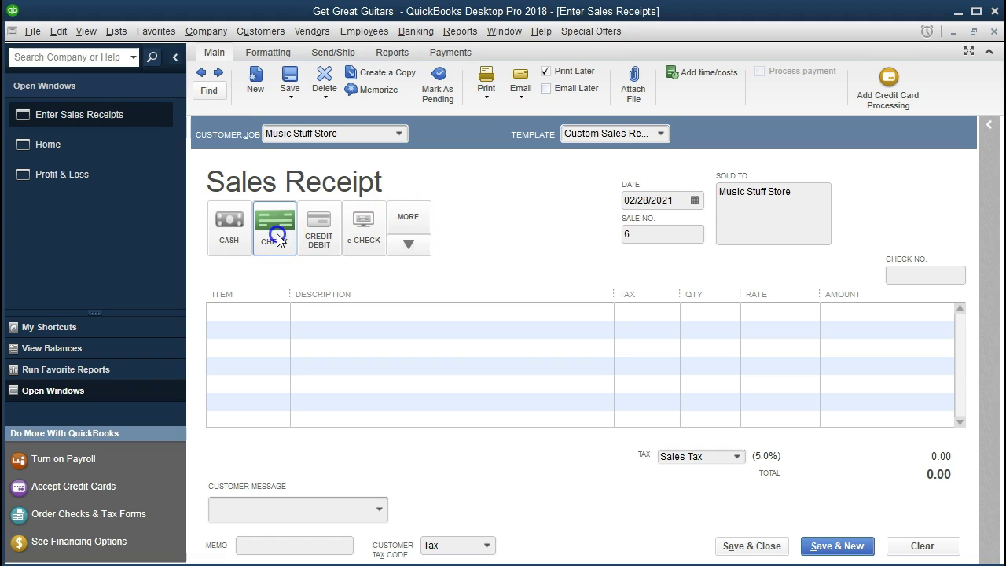
pyautogui.press('Tab')
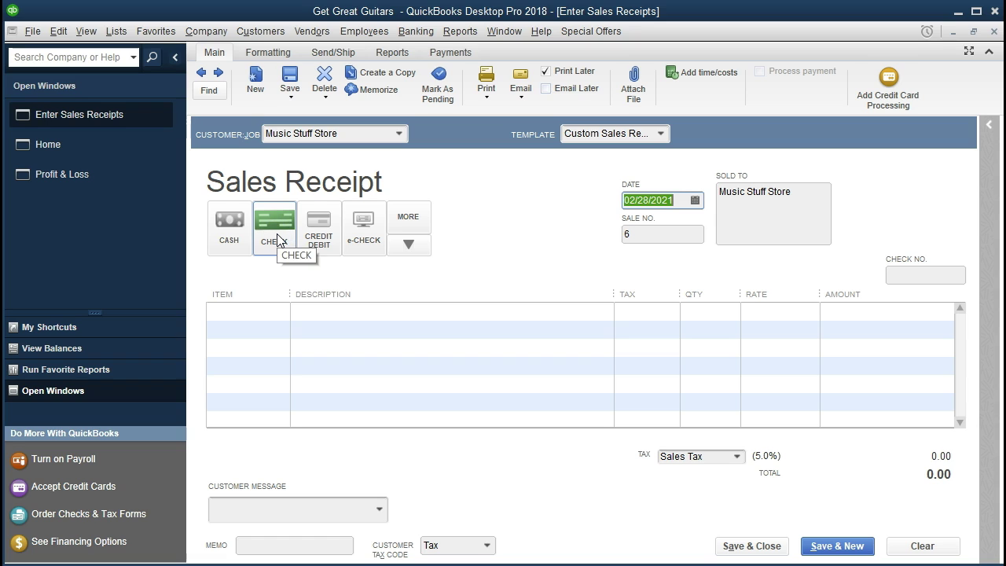
pyautogui.click(525, 239)
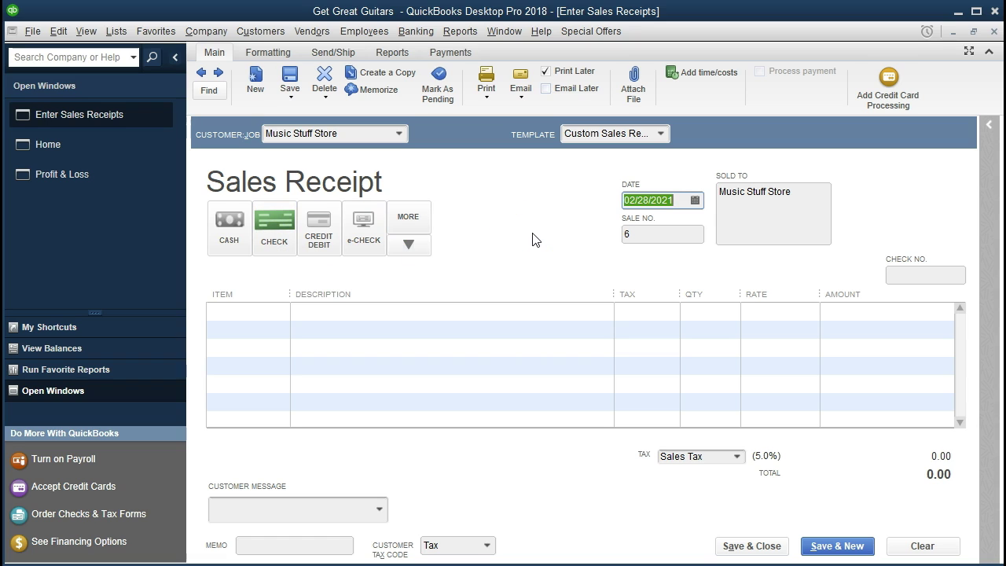
pyautogui.click(545, 229)
pyautogui.press('Tab')
pyautogui.click(569, 237)
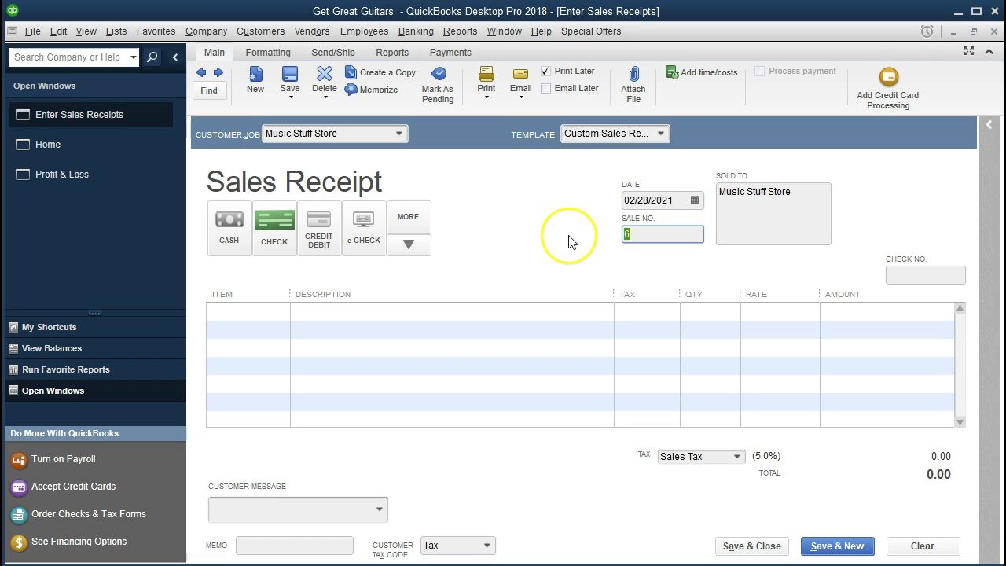
pyautogui.press('Tab')
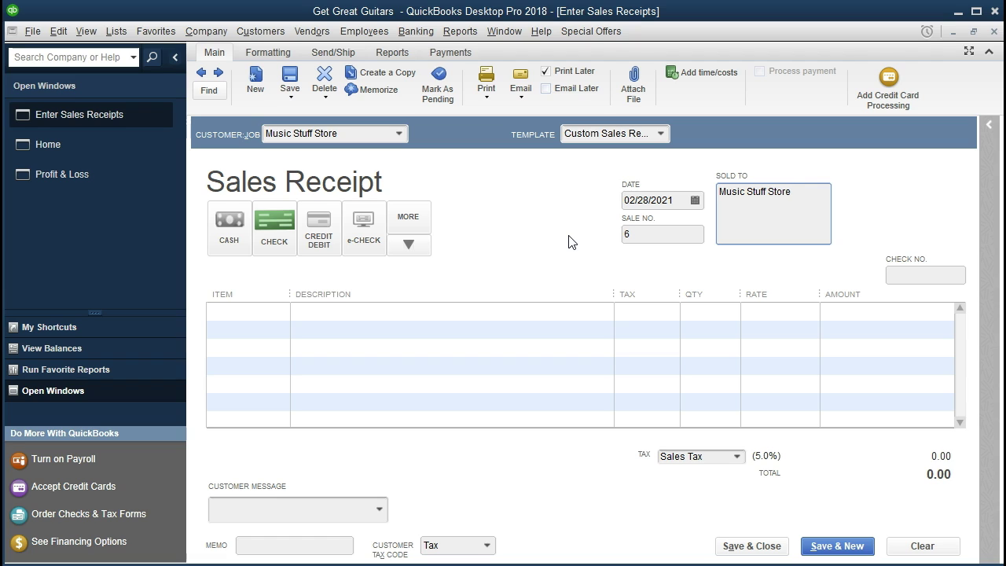
pyautogui.press('Tab')
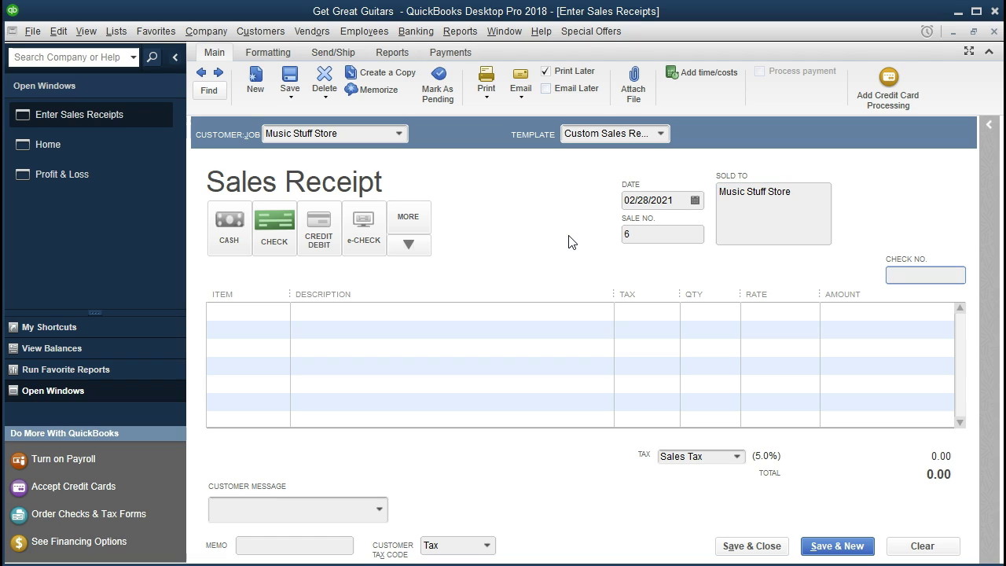
pyautogui.write('6472')
pyautogui.press('Tab')
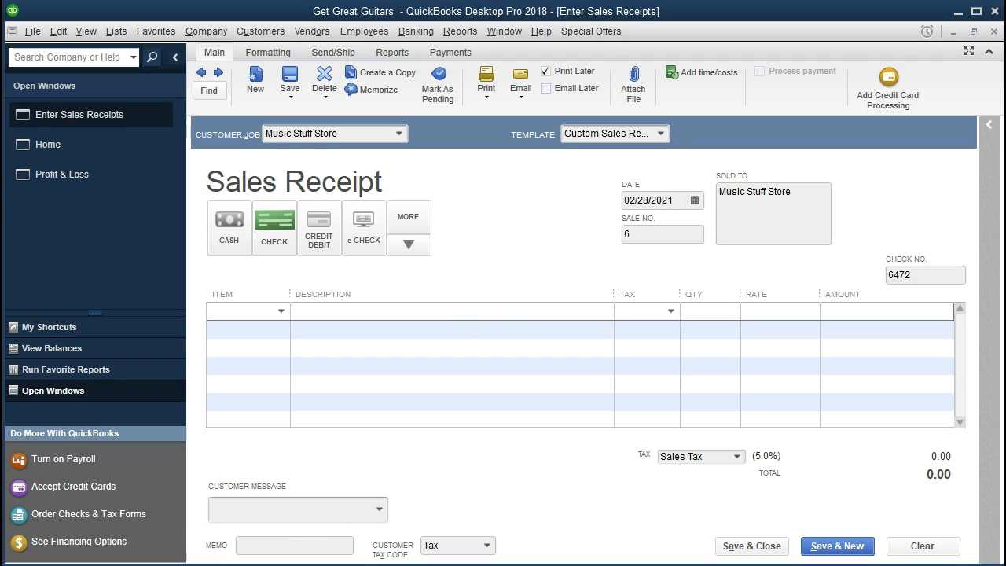
# - Enter "Rent Music Equipment" as the first line item of the sales receipt and agree to add it as a new item
pyautogui.click(280, 311)
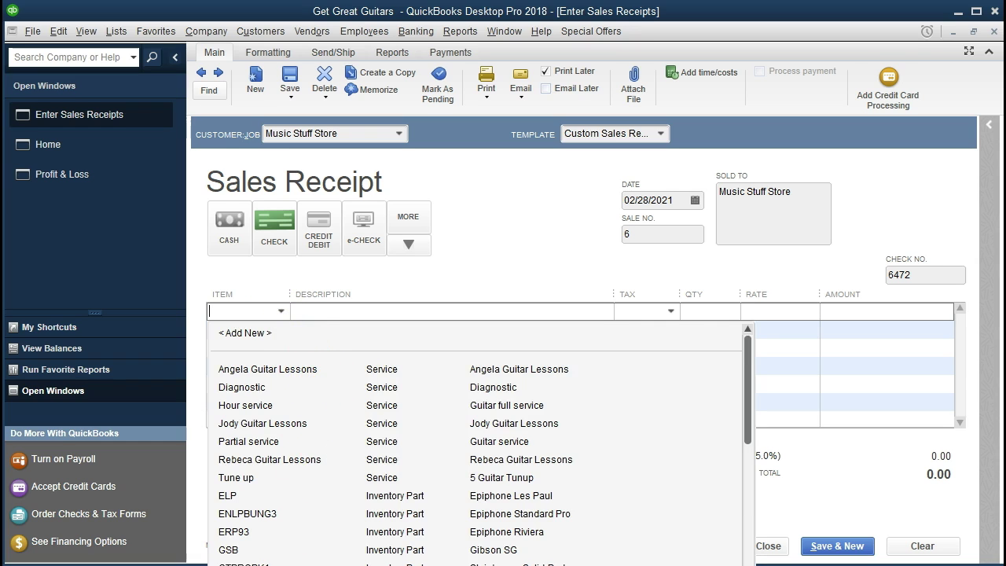
pyautogui.click(265, 307)
pyautogui.click(288, 314)
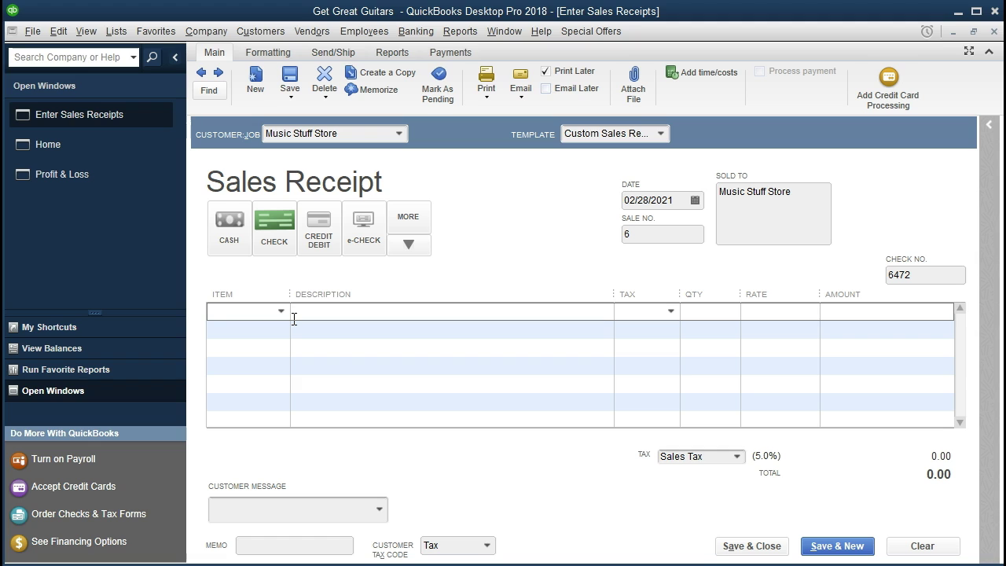
pyautogui.write('Ren')
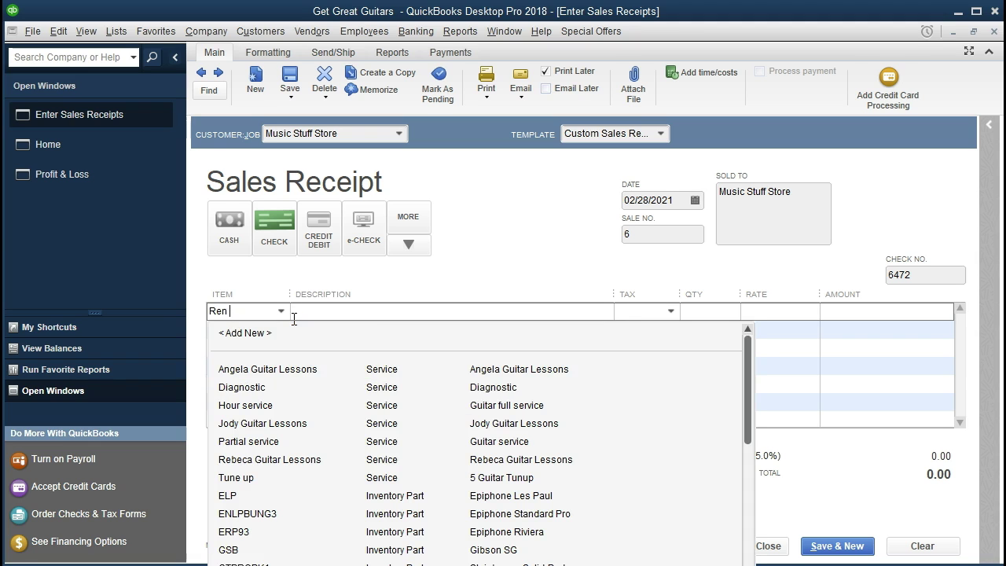
pyautogui.write('t Music Equ')
pyautogui.write('ipment')
pyautogui.press('Tab')
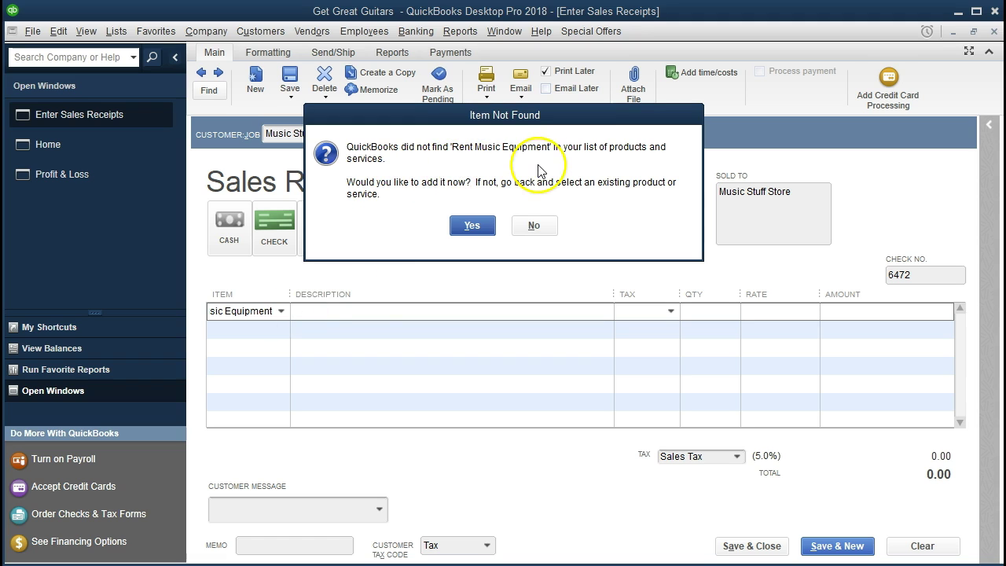
pyautogui.click(474, 228)
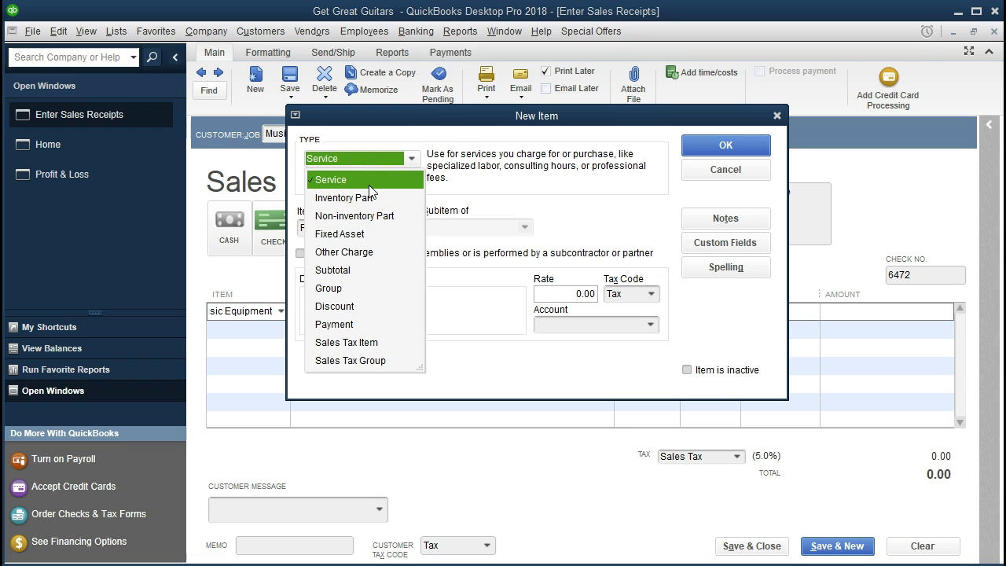
# - Set the new item's type to Service and enter the description "Rent Music Equipment"
pyautogui.click(368, 185)
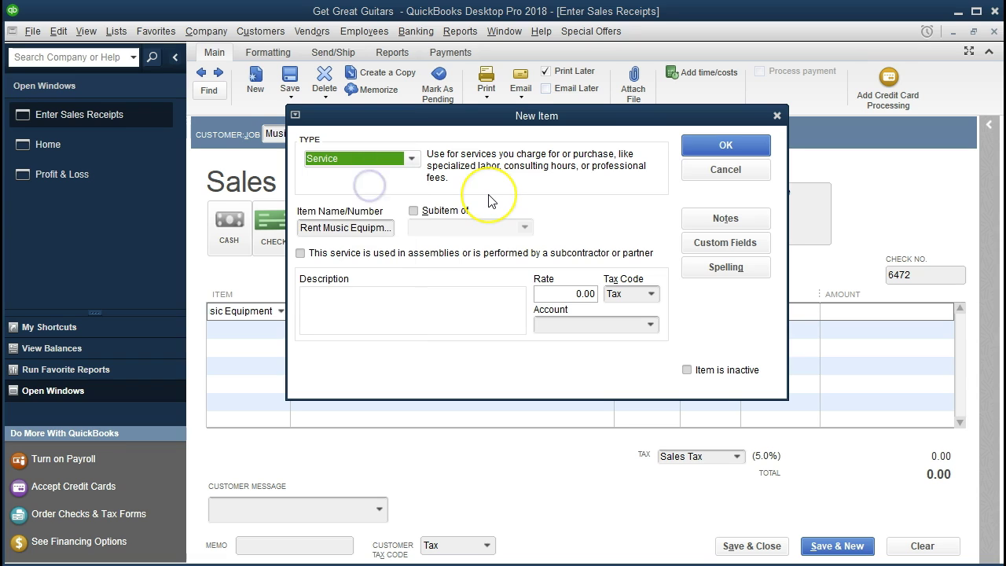
pyautogui.press('Tab')
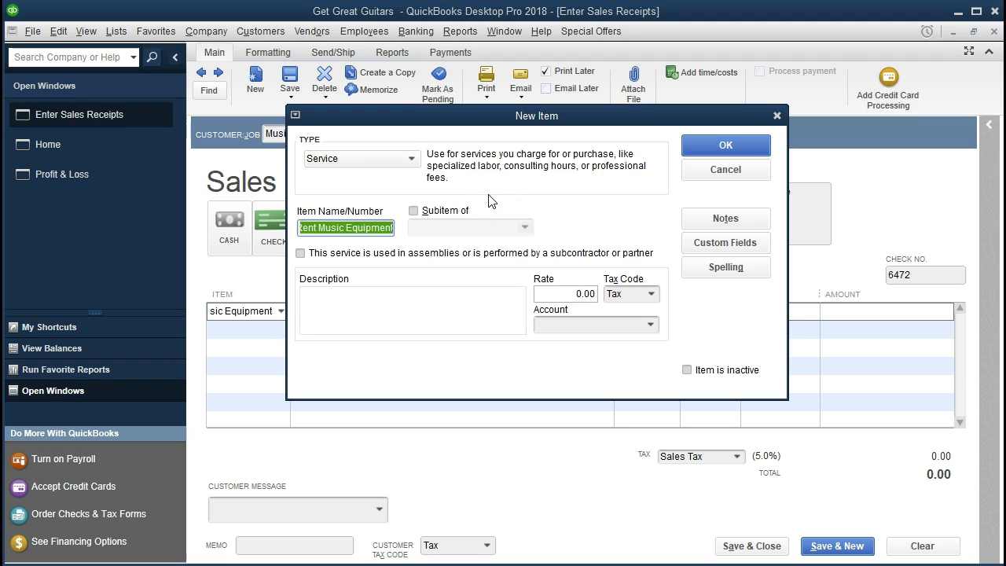
pyautogui.press('Tab')
pyautogui.press('Tab')
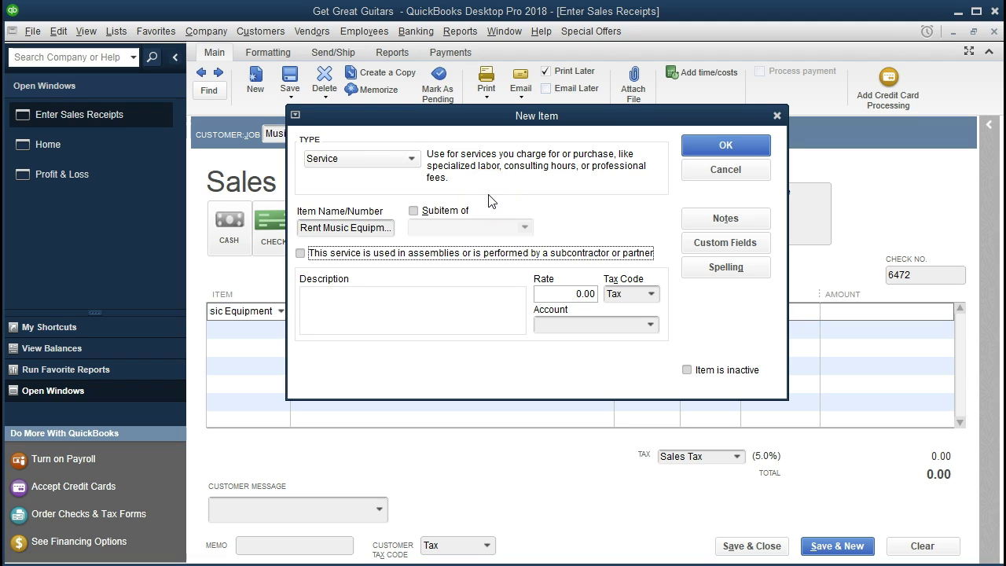
pyautogui.press('Tab')
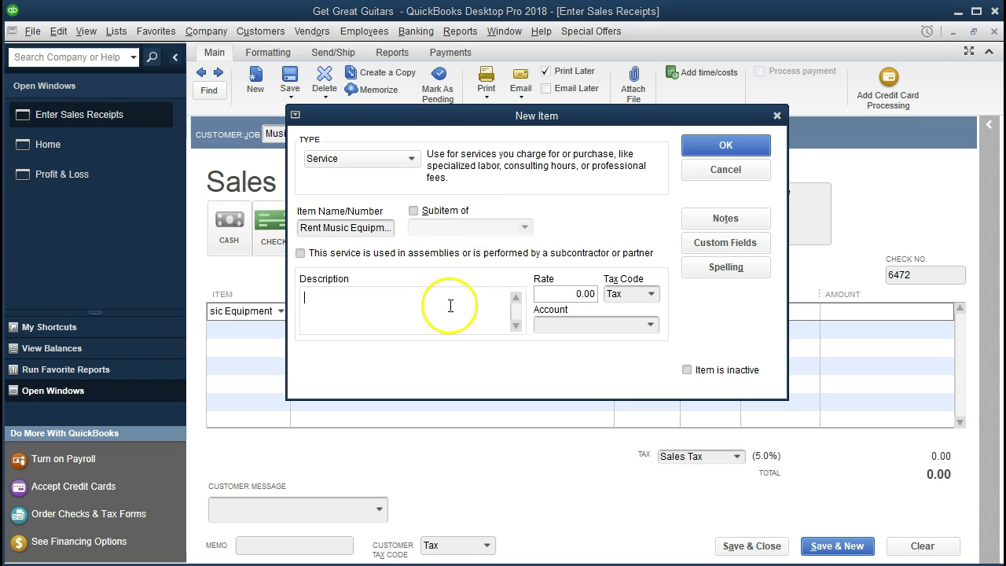
pyautogui.write('Rent Musi')
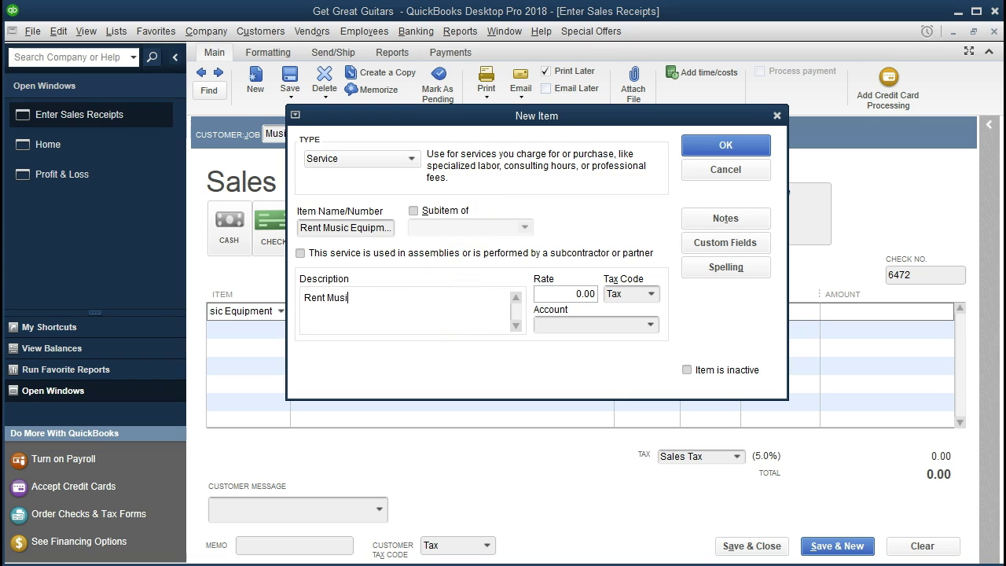
pyautogui.write('c Equipment')
pyautogui.press('Tab')
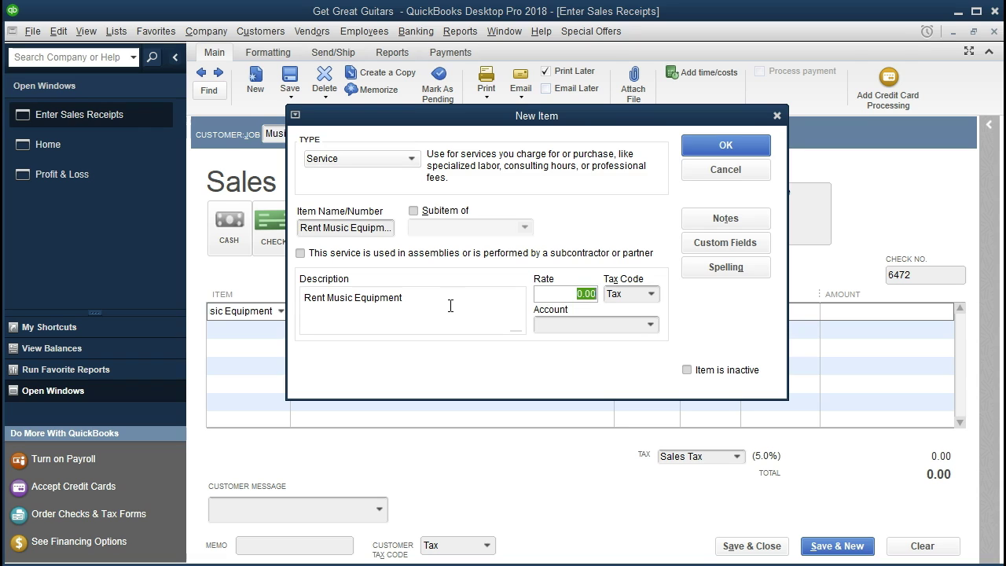
# - Set the new item's rate to 4,500 and its tax code to Non
pyautogui.write('4,')
pyautogui.write('500')
pyautogui.press('Tab')
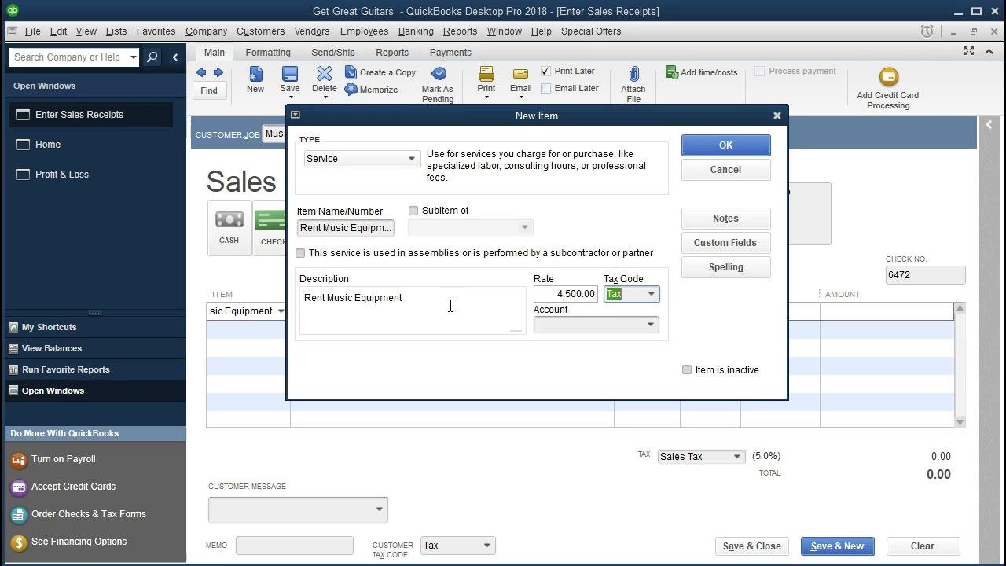
pyautogui.click(557, 292)
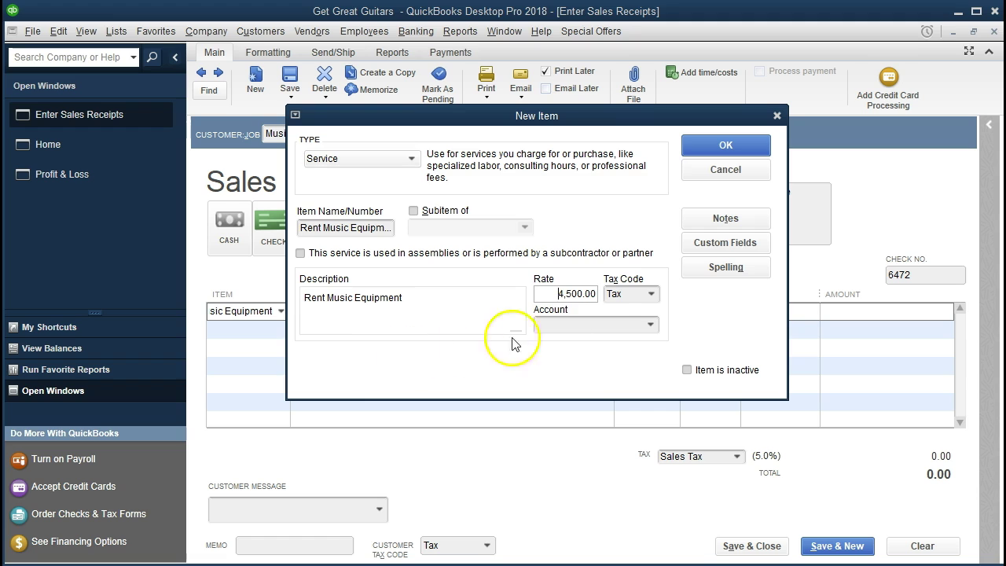
pyautogui.click(650, 294)
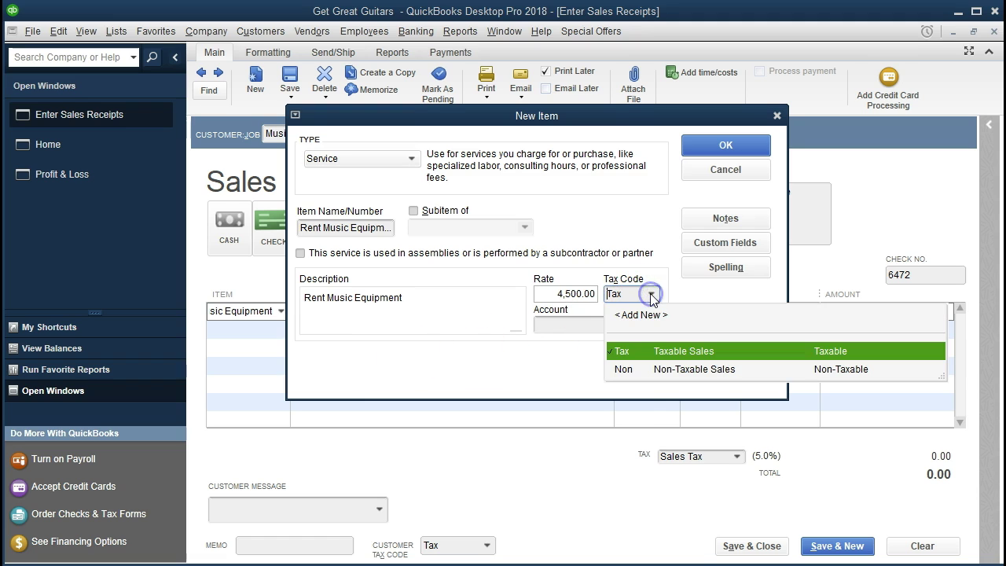
pyautogui.click(635, 370)
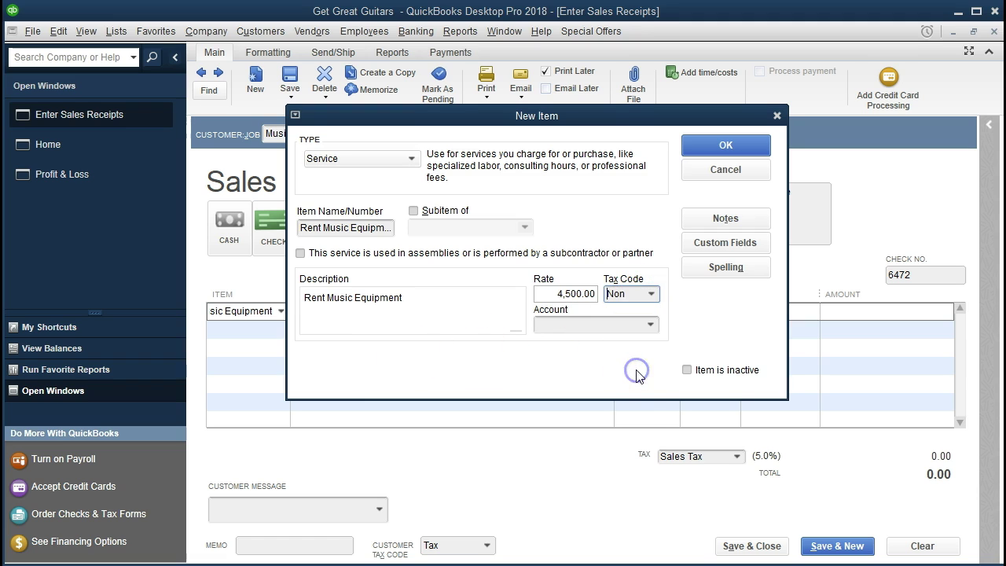
# - Enter "Rent Music Equipment" as the item's account and agree to set it up as a new account
pyautogui.press('Tab')
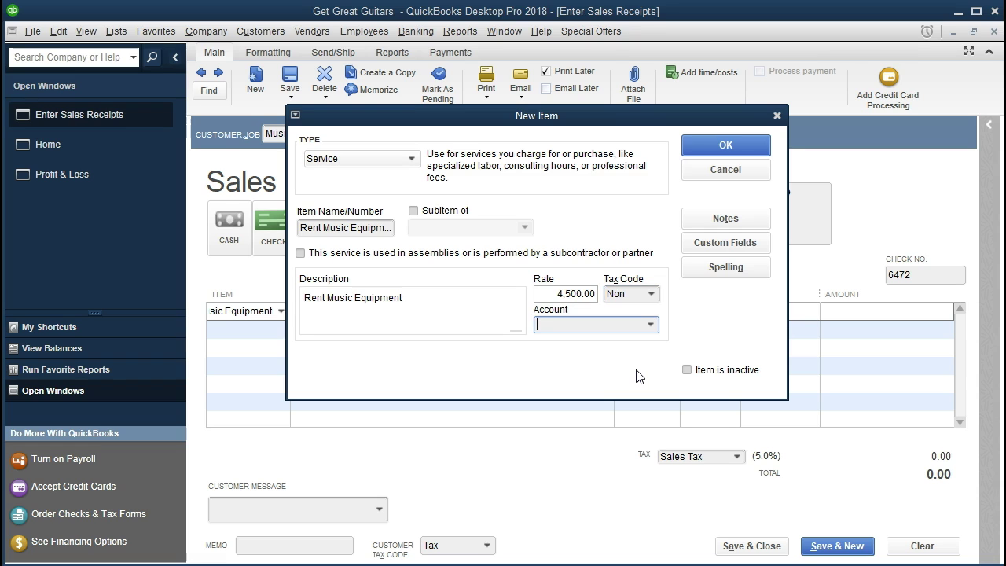
pyautogui.click(649, 324)
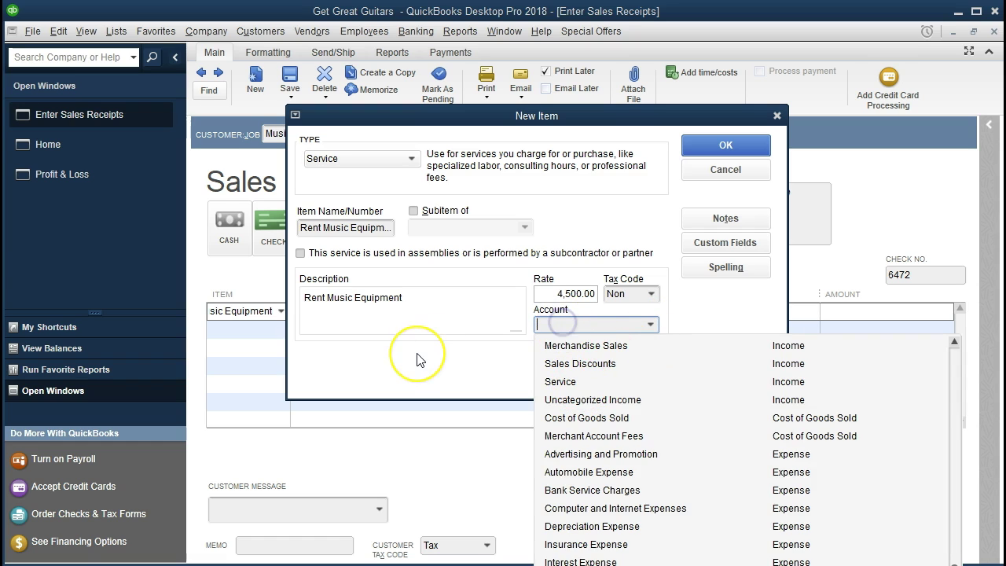
pyautogui.write('R')
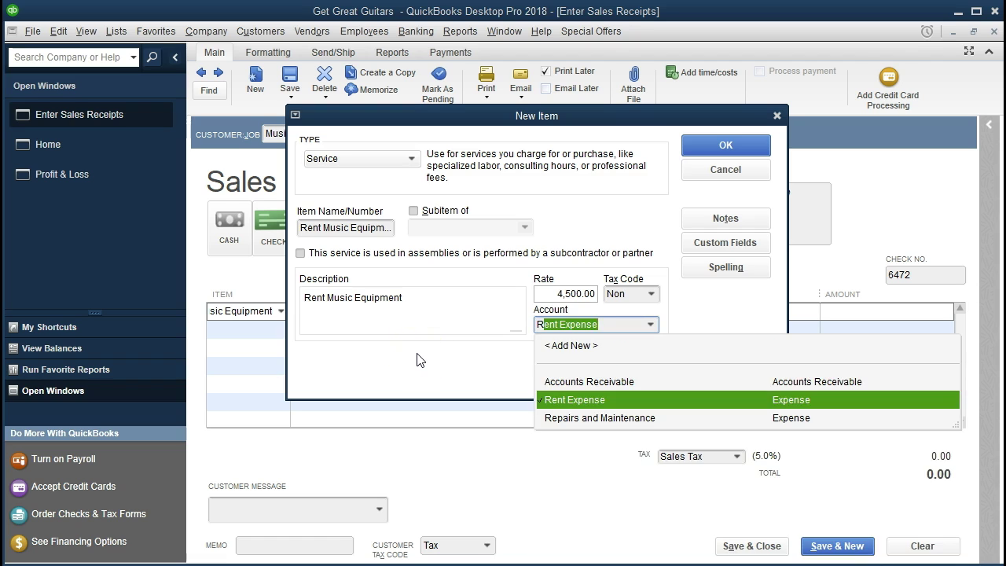
pyautogui.press('BackSpace')
pyautogui.write('ent ')
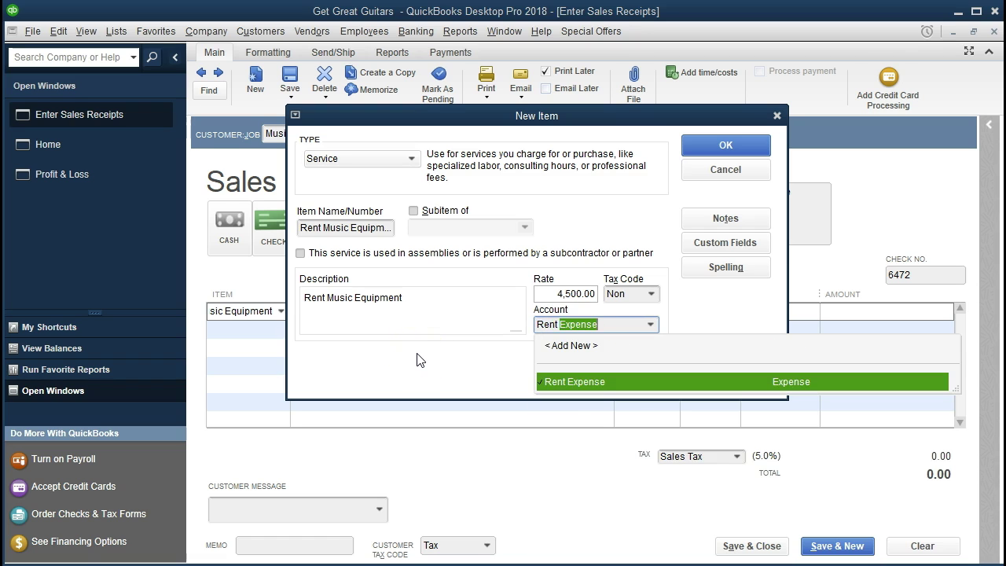
pyautogui.write('Music Equi')
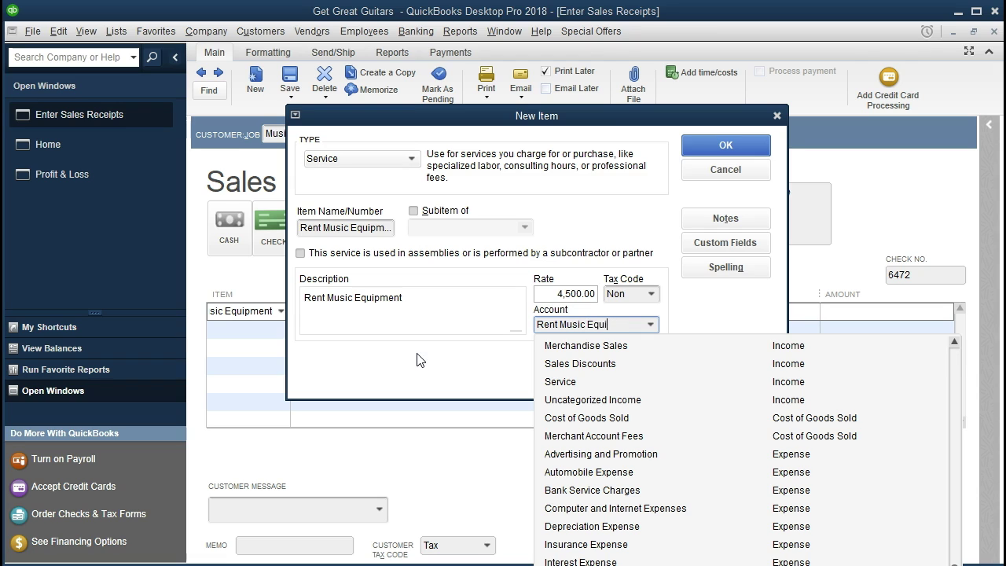
pyautogui.write('pment')
pyautogui.click(398, 343)
pyautogui.click(471, 325)
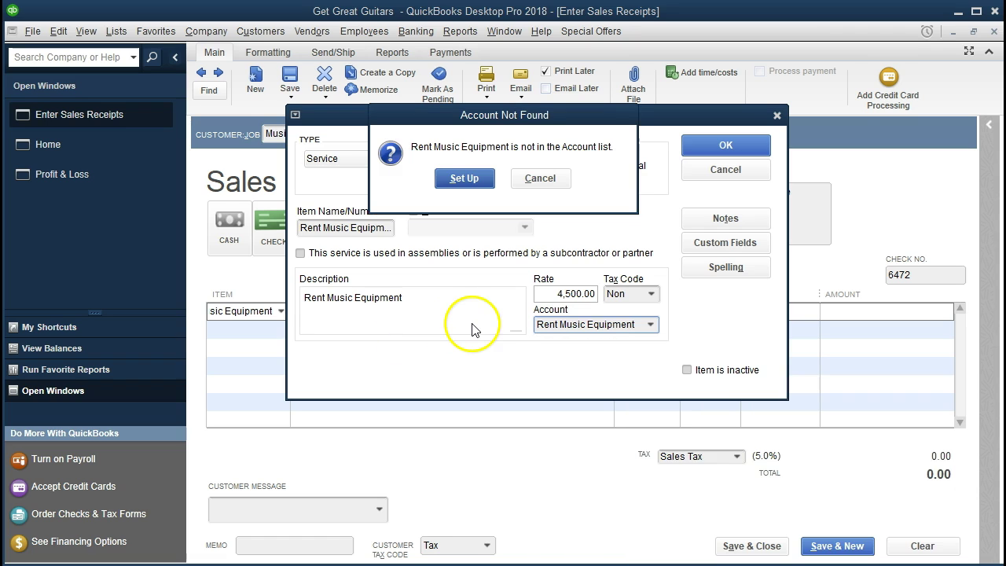
pyautogui.click(465, 178)
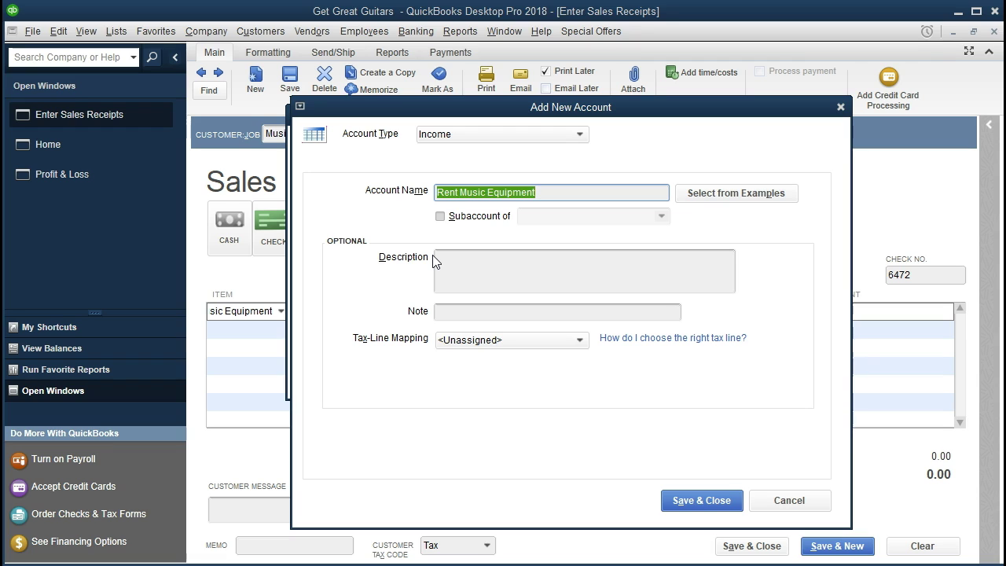
# - Save Rent Music Equipment as an Income account with no description or tax line, and save the new service item
pyautogui.press('Tab')
pyautogui.press('Tab')
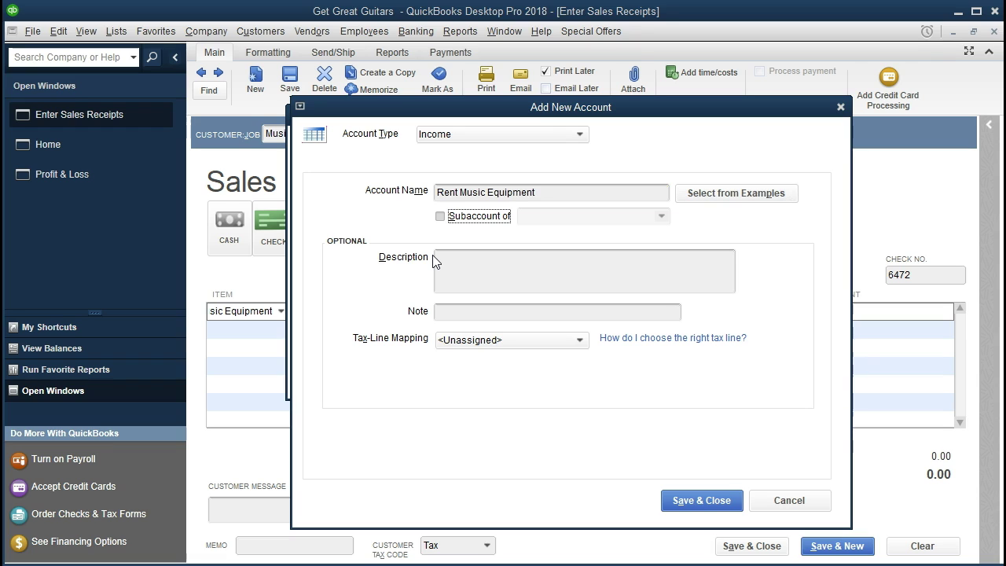
pyautogui.press('Tab')
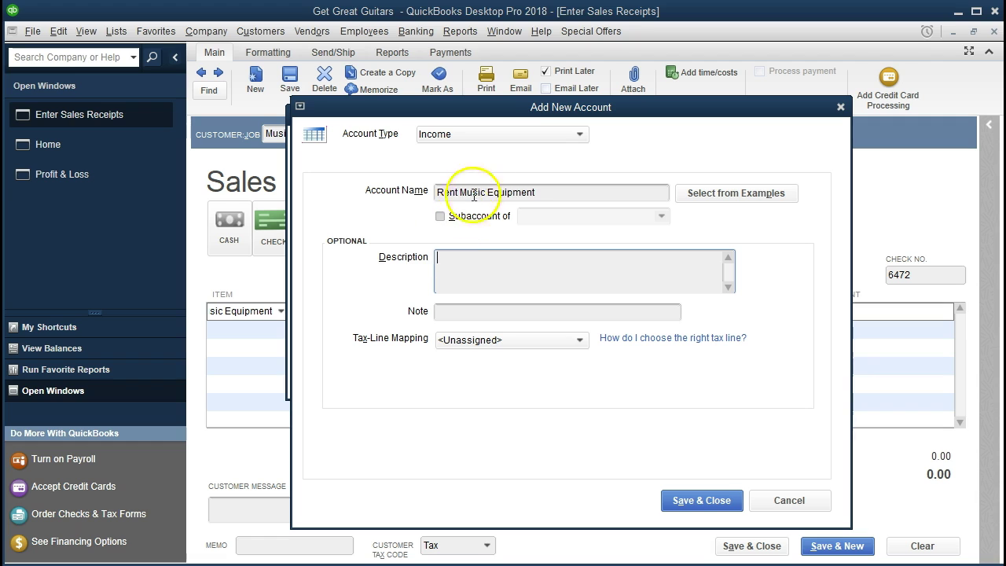
pyautogui.click(579, 135)
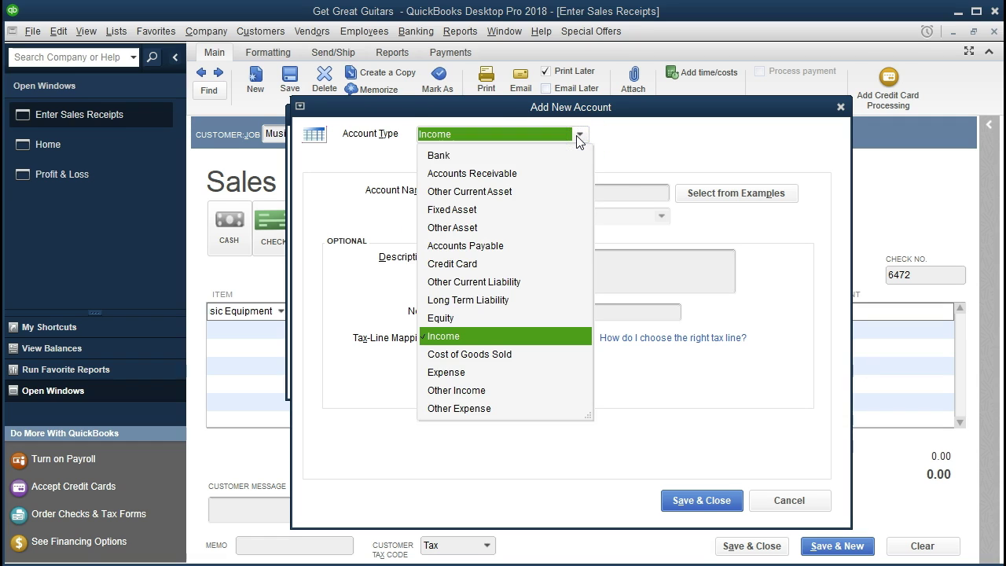
pyautogui.click(579, 137)
pyautogui.click(512, 279)
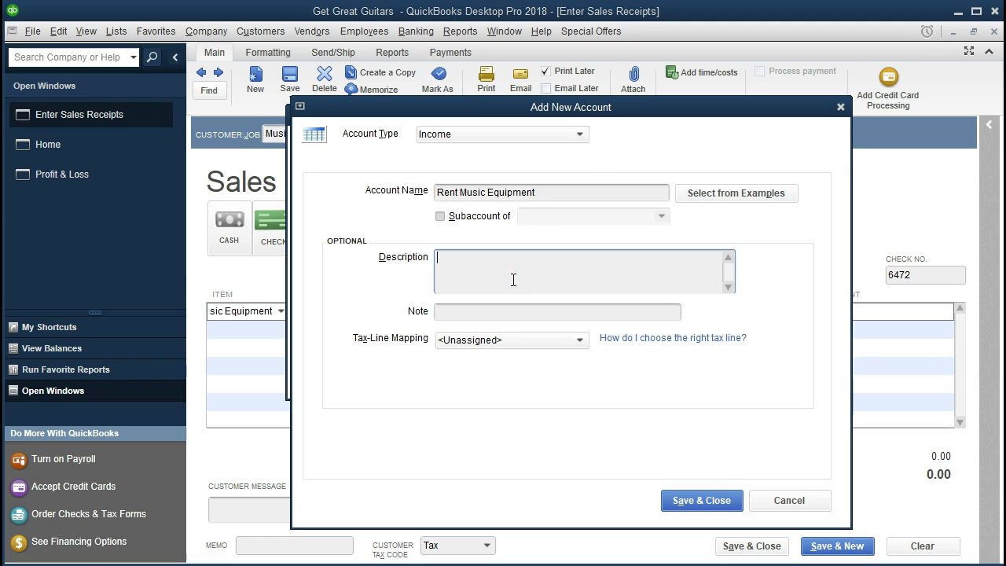
pyautogui.press('Tab')
pyautogui.press('Tab')
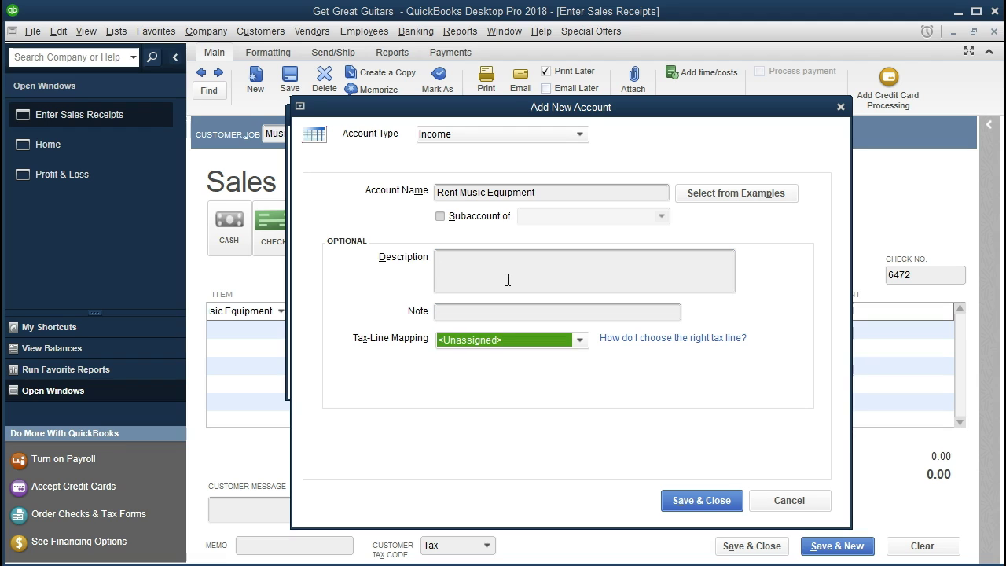
pyautogui.click(462, 386)
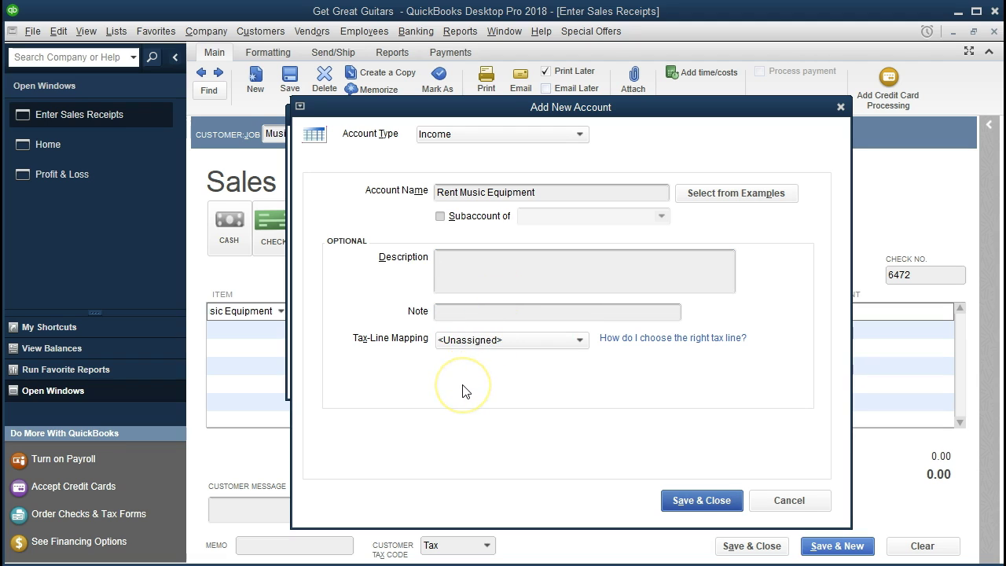
pyautogui.click(682, 507)
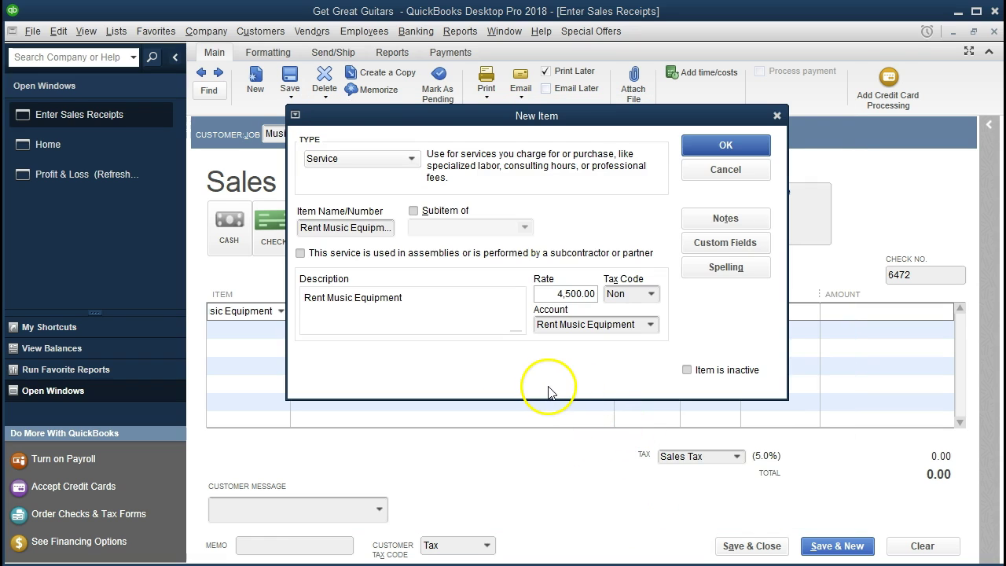
pyautogui.click(710, 147)
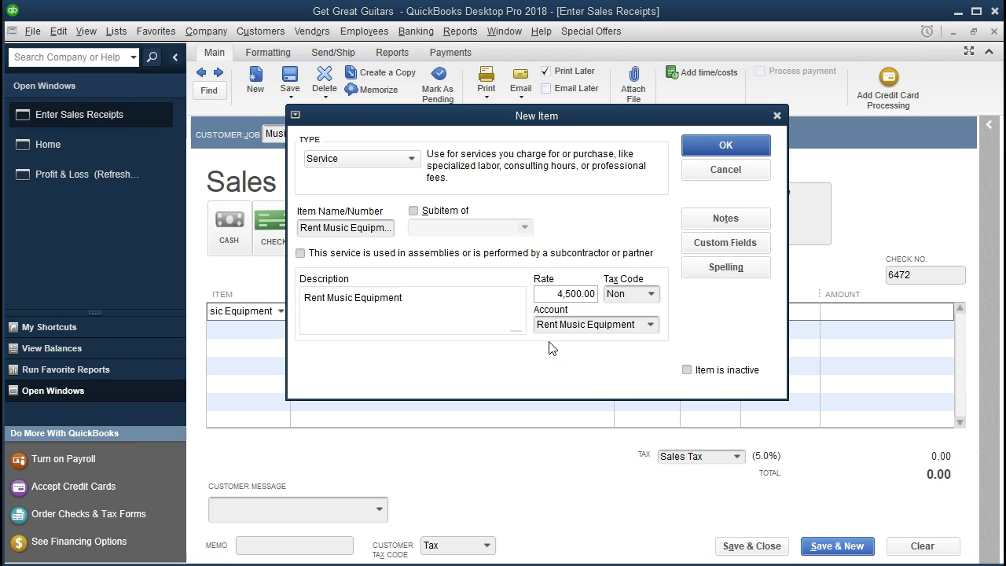
pyautogui.click(710, 146)
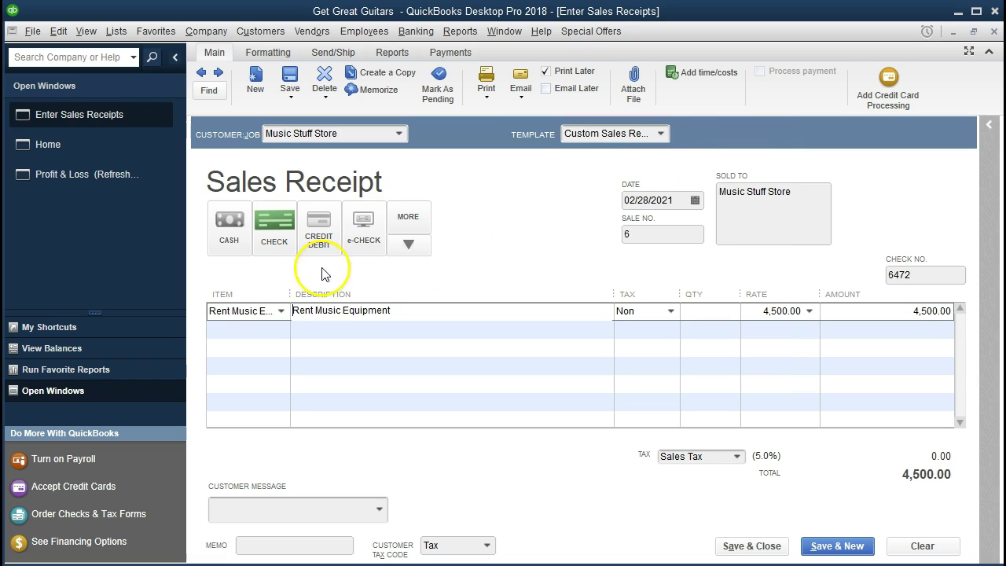
# - Widen the sales receipt's Item column and set the rental line's quantity to 1
pyautogui.moveTo(290, 292); pyautogui.dragTo(343, 292)
pyautogui.click(396, 310)
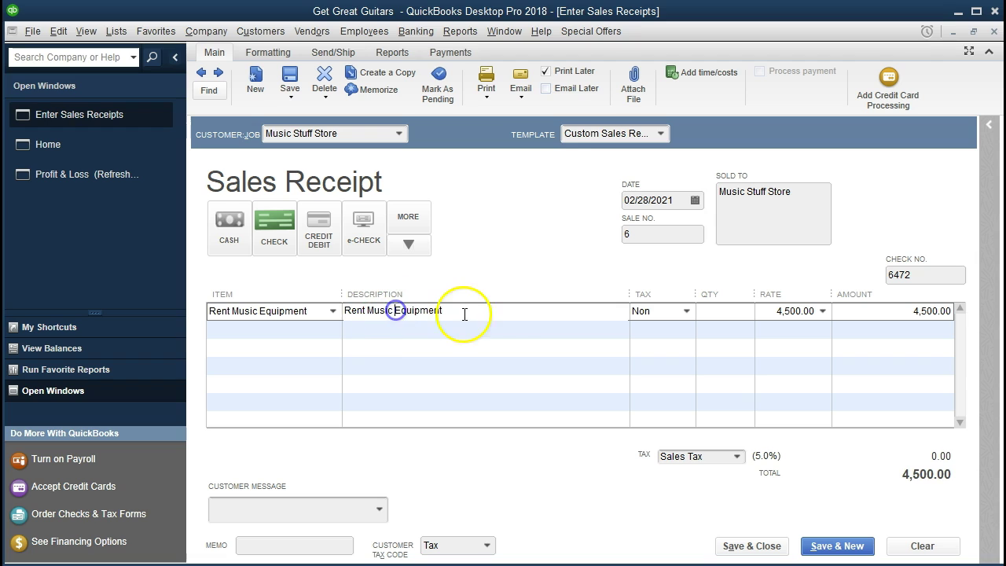
pyautogui.press('Tab')
pyautogui.press('Tab')
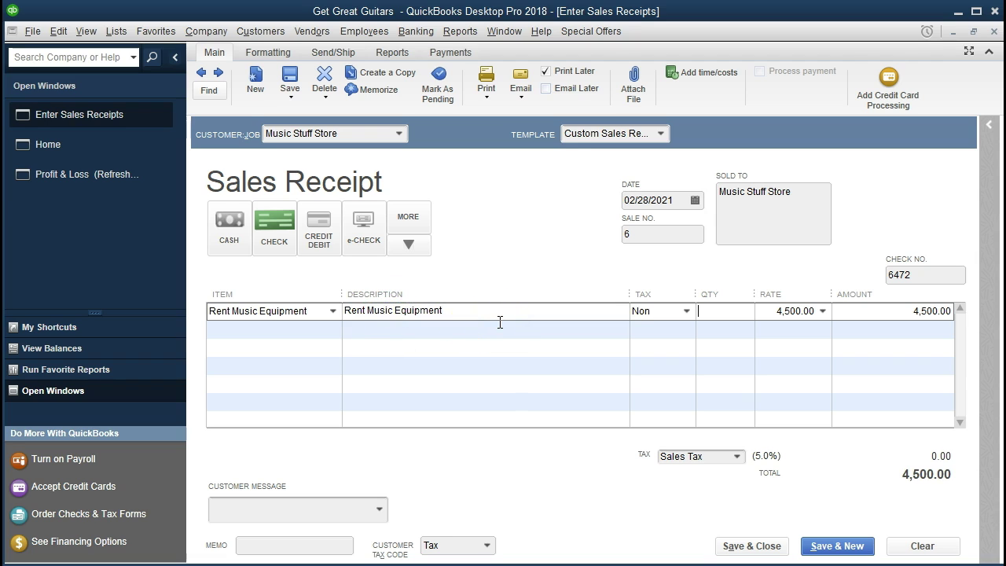
pyautogui.write('1')
pyautogui.press('Tab')
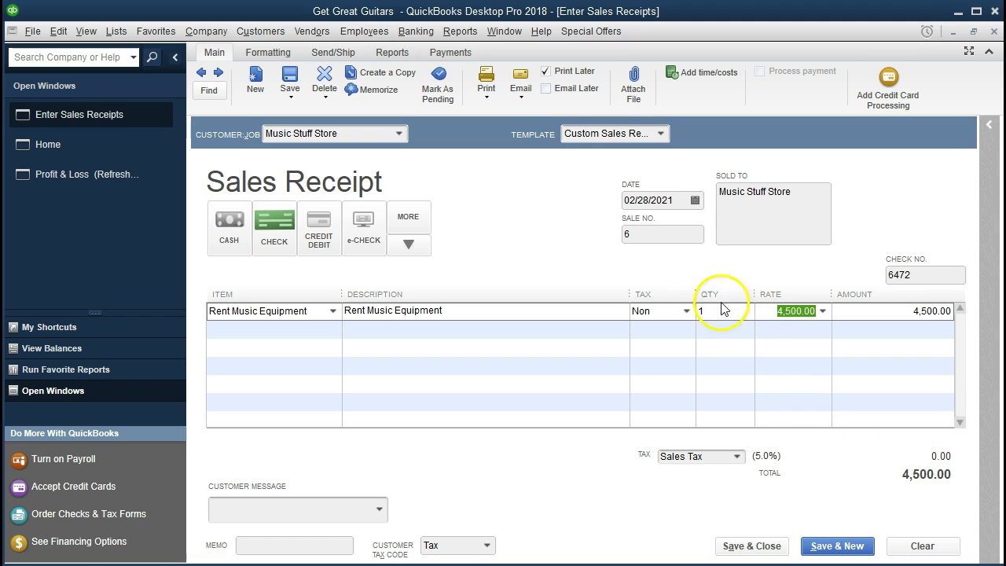
# - Turn off Print Later for the sales receipt and save and close it
pyautogui.click(545, 72)
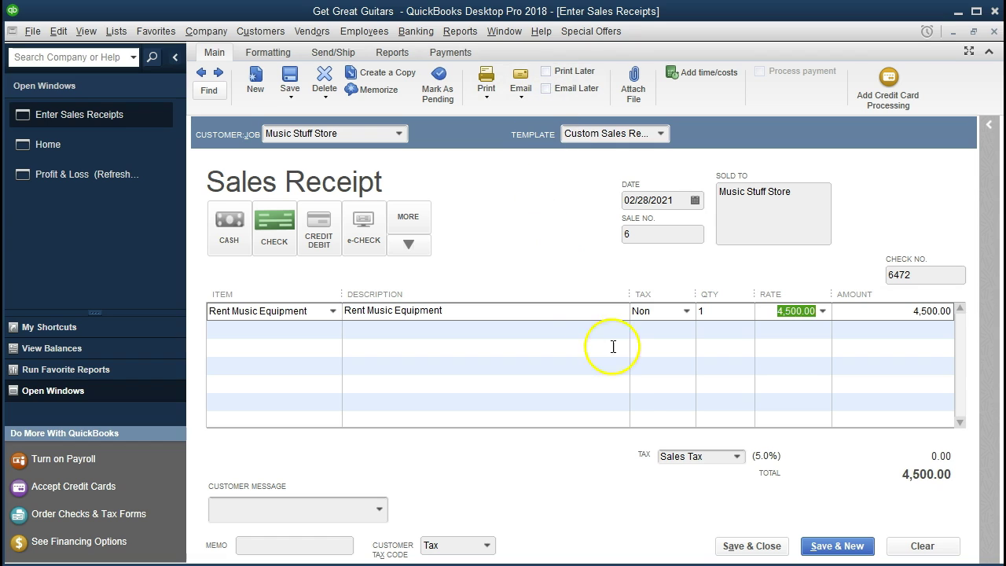
pyautogui.click(728, 546)
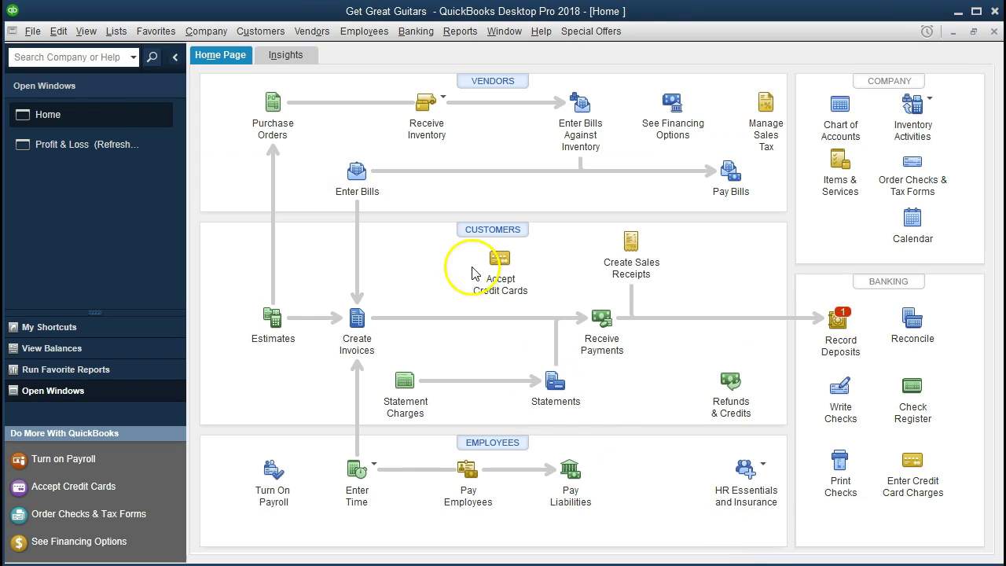
# - Open the Balance Sheet Standard report from the company and financial reports
pyautogui.click(457, 39)
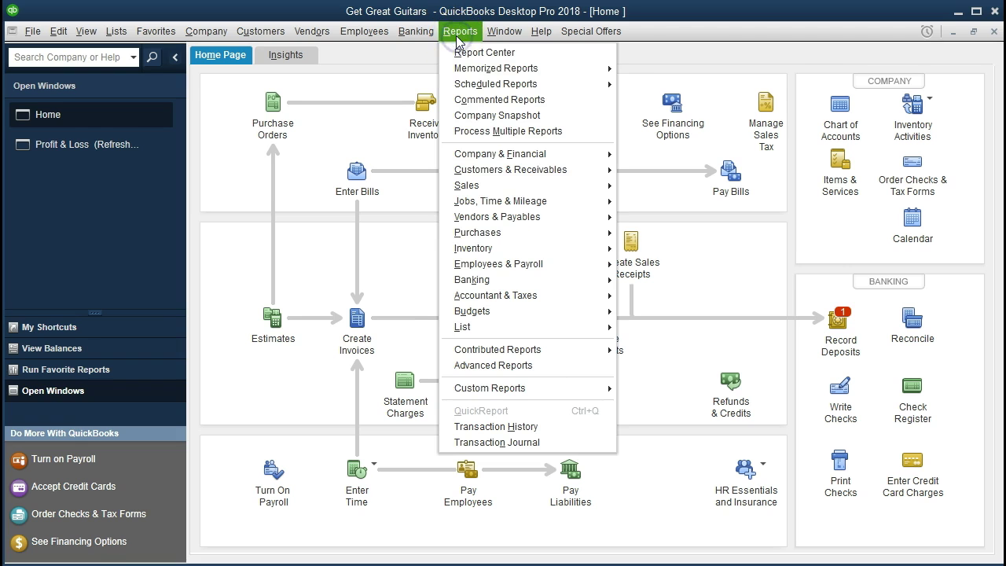
pyautogui.moveTo(585, 154)
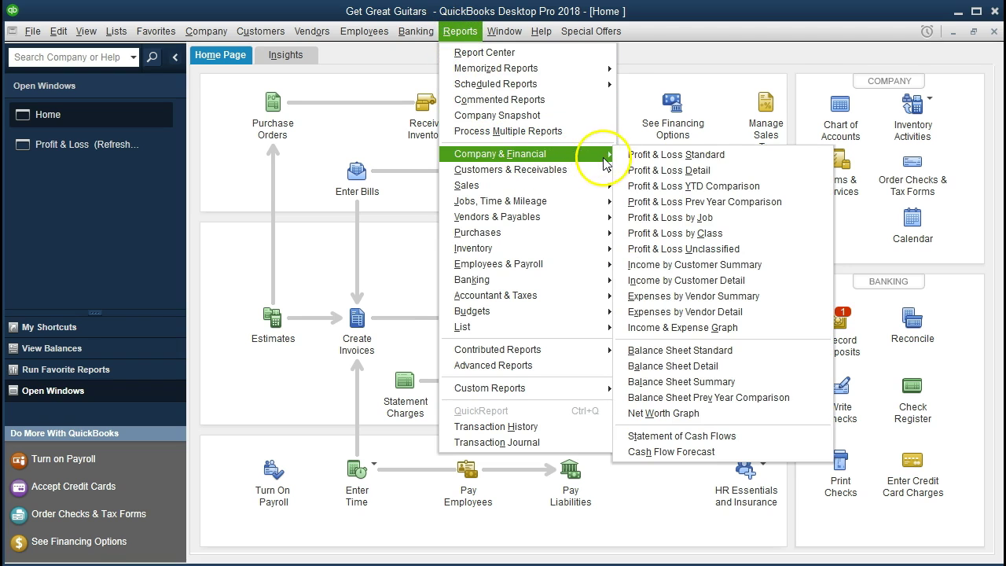
pyautogui.click(756, 355)
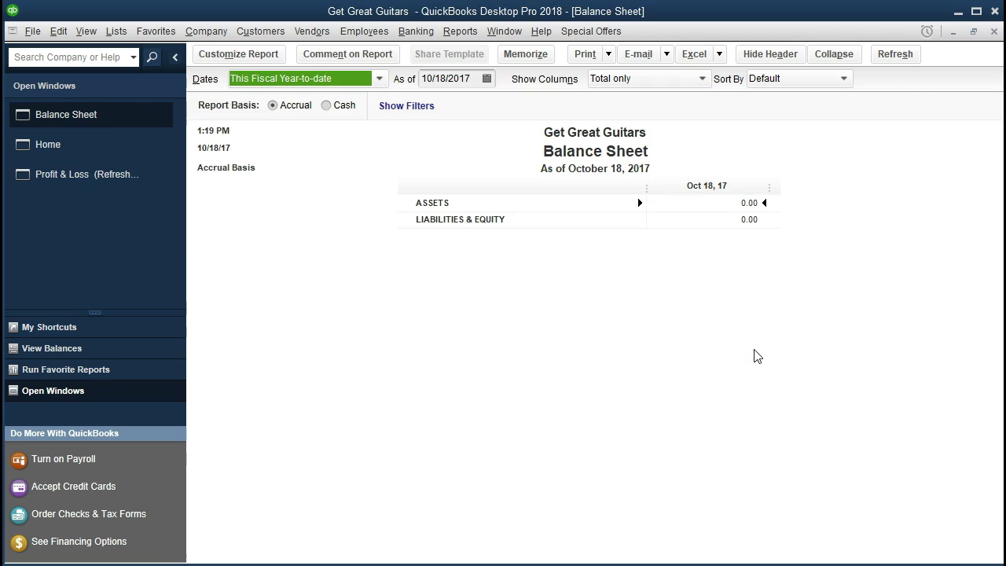
# - Customize the balance sheet's date range to run from 01/01/2021 to 12/31/2021
pyautogui.click(271, 60)
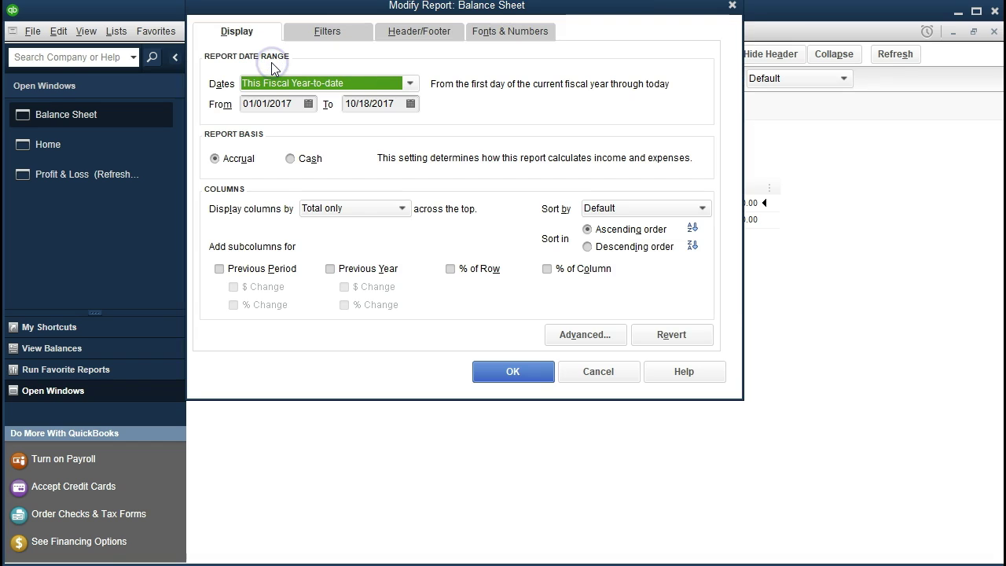
pyautogui.press('Tab')
pyautogui.write('010121')
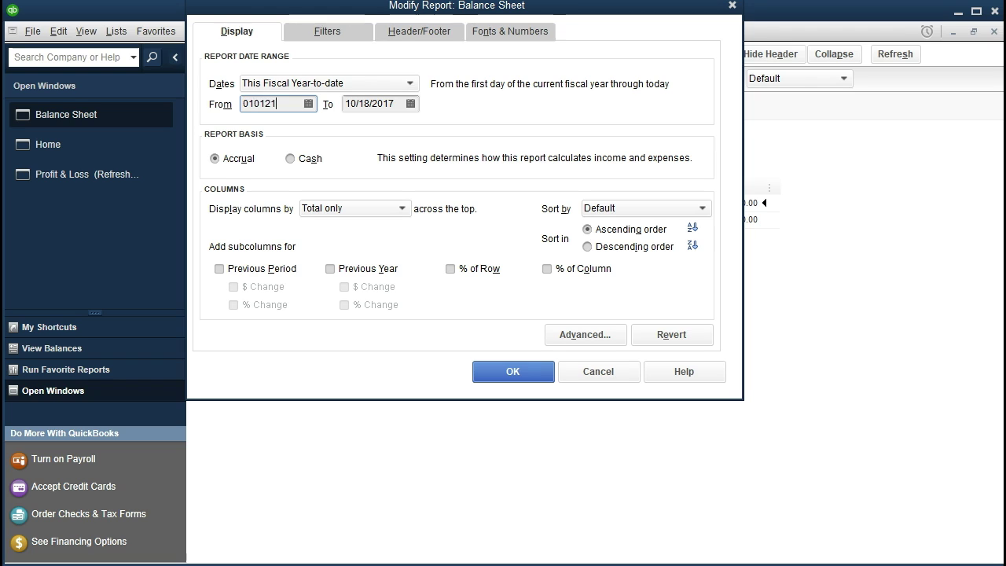
pyautogui.press('Tab')
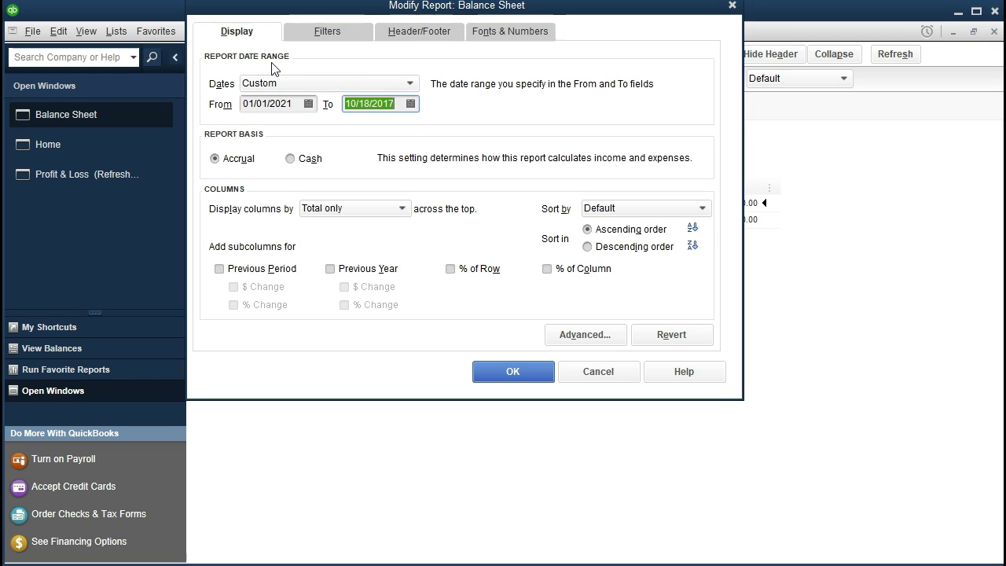
pyautogui.write('123121')
pyautogui.press('Tab')
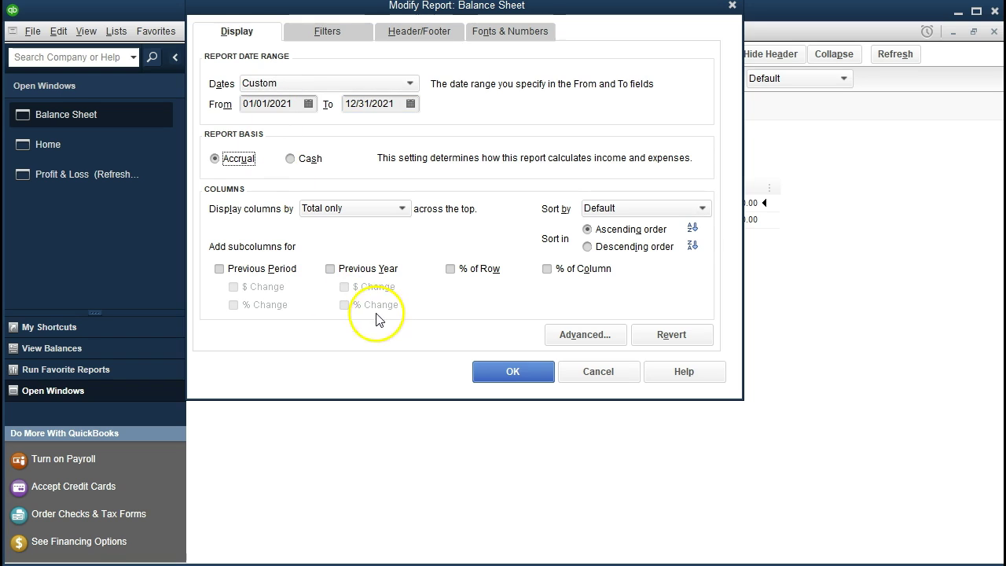
pyautogui.click(485, 373)
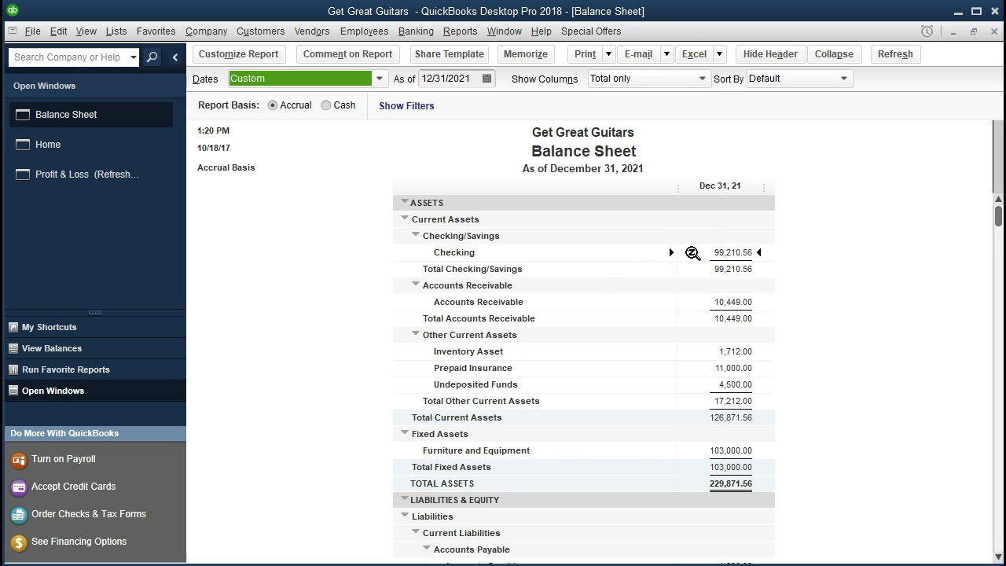
# - Trace the balance sheet's Undeposited Funds amount to the 02/28/2021 sales receipt, and close the receipt and the transaction report
pyautogui.click(692, 386)
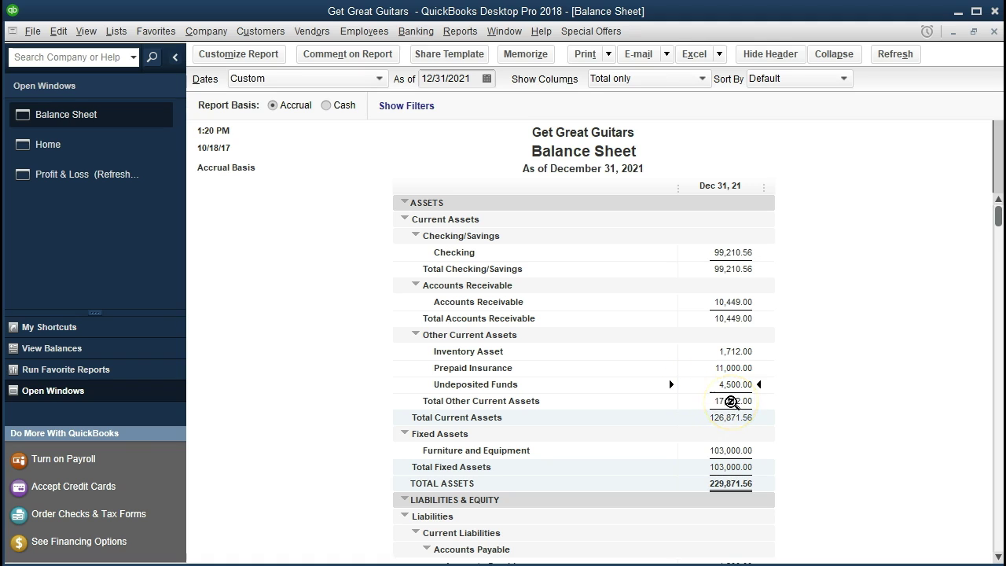
pyautogui.click(702, 384)
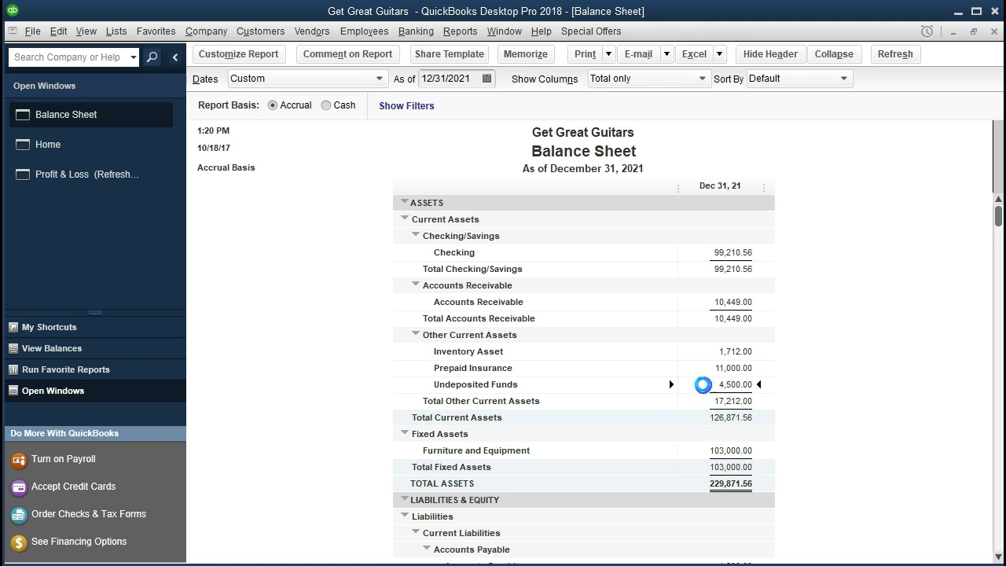
pyautogui.scroll(-1, 703, 385)
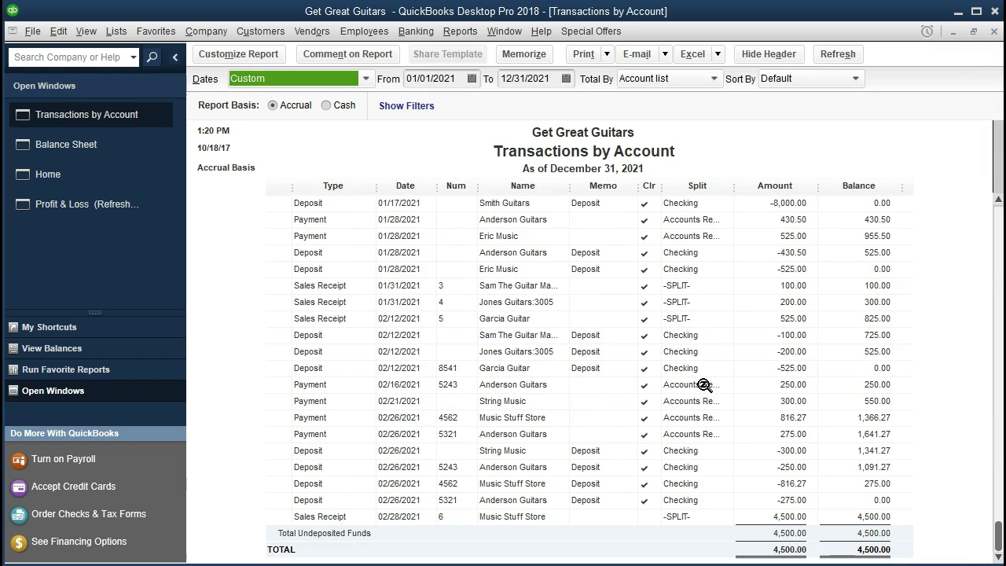
pyautogui.doubleClick(758, 521)
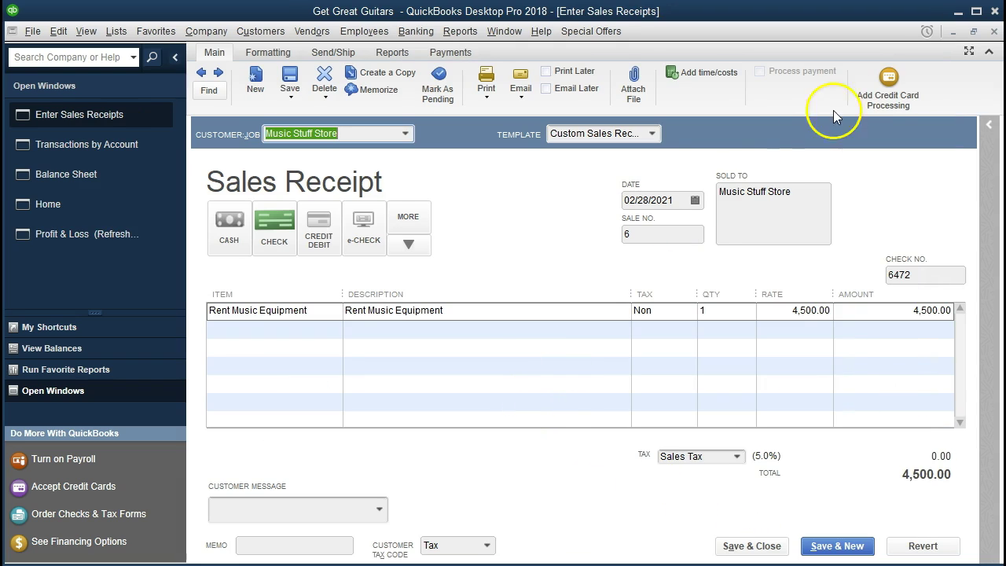
pyautogui.click(993, 31)
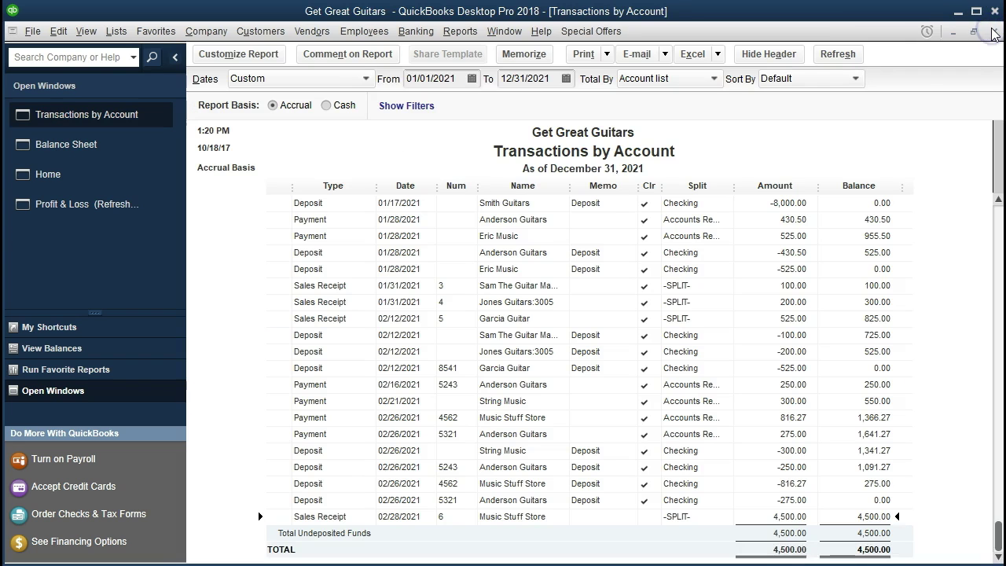
pyautogui.click(993, 32)
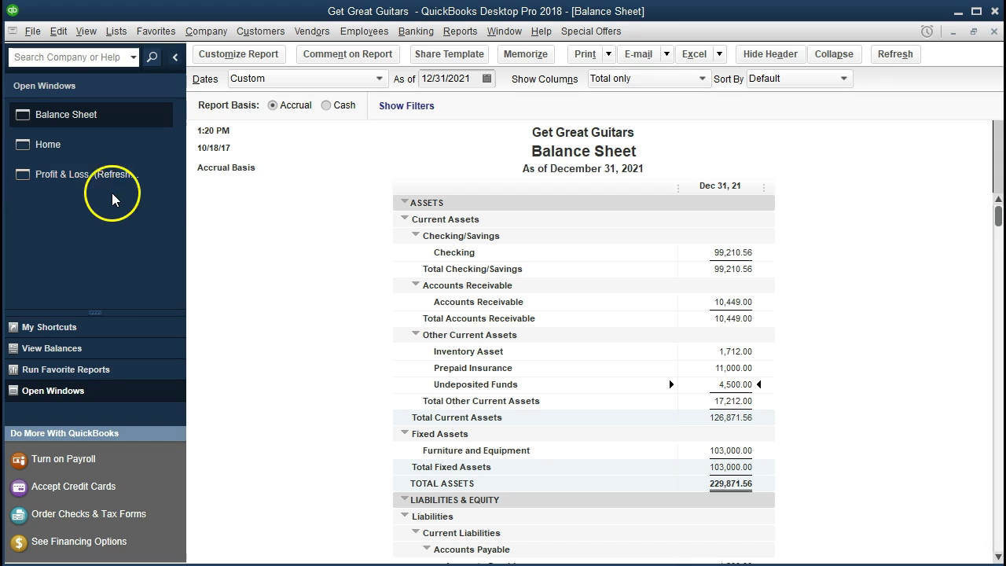
# - Trace the Rent Music Equipment income on the Profit & Loss report to its sales receipt, and return to the report
pyautogui.click(78, 179)
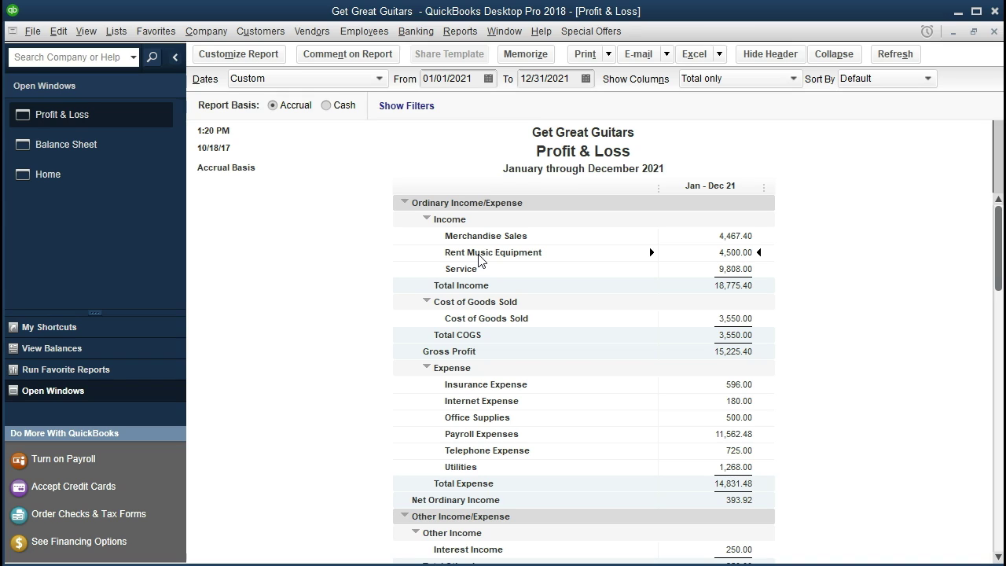
pyautogui.doubleClick(735, 252)
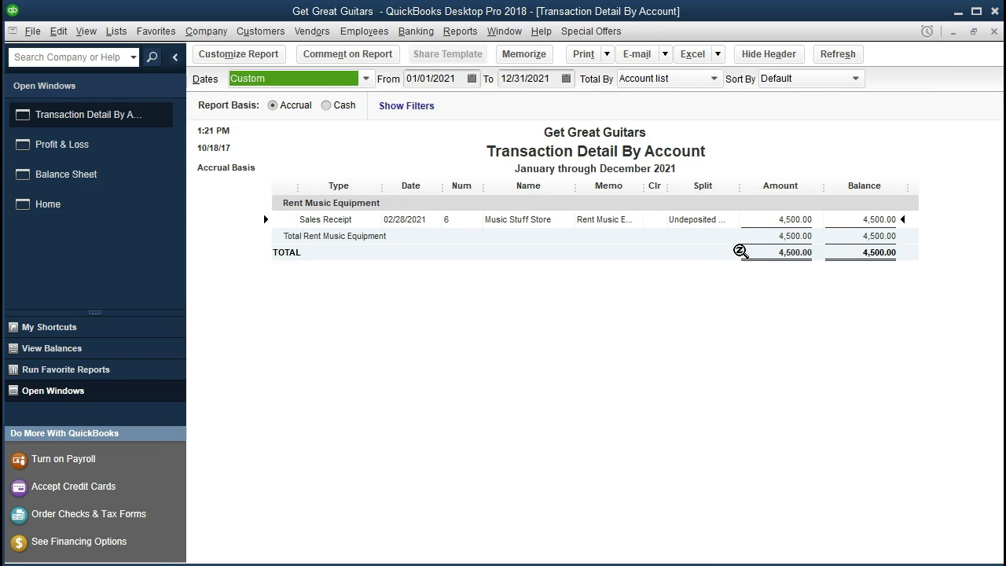
pyautogui.doubleClick(766, 217)
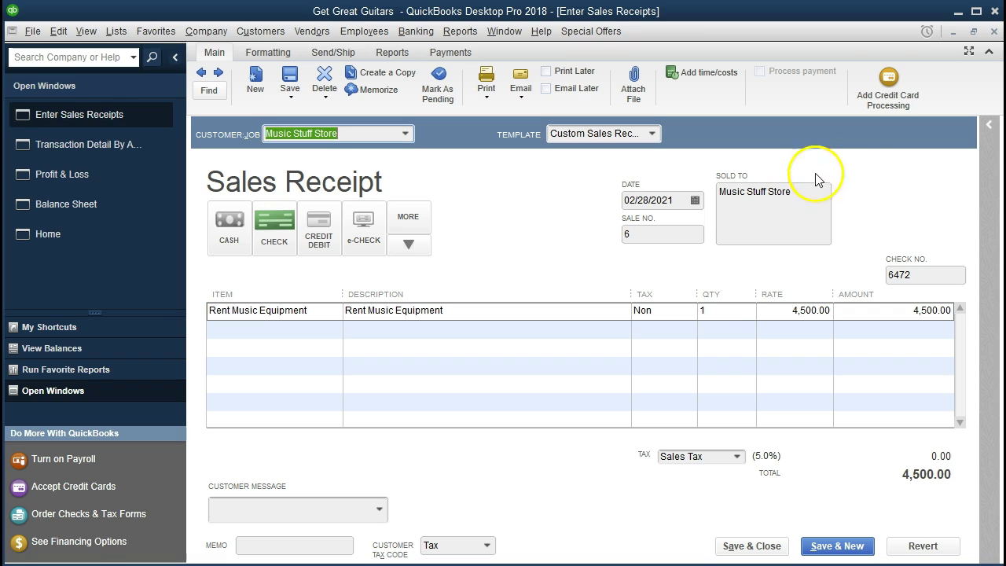
pyautogui.click(994, 32)
pyautogui.click(994, 31)
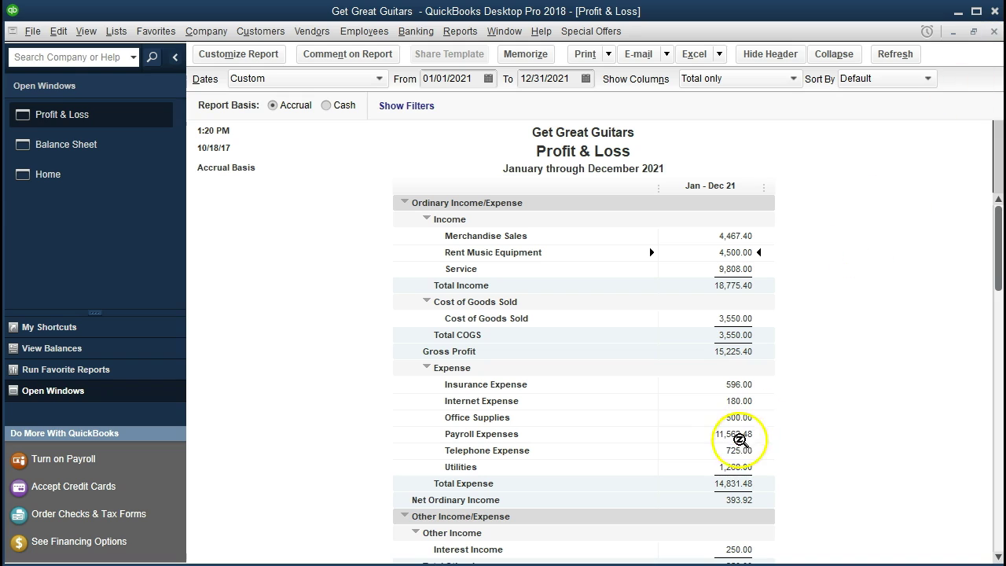